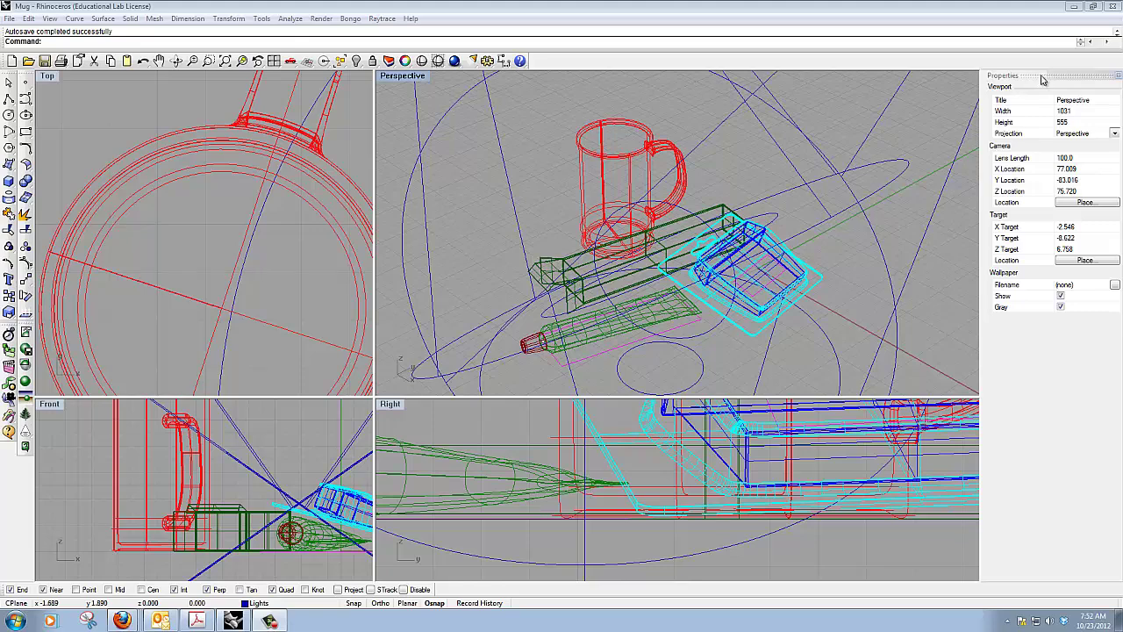
- Select the toothpaste box and display its decal properties
{"action": "left_click", "coordinate": [1118, 75]}
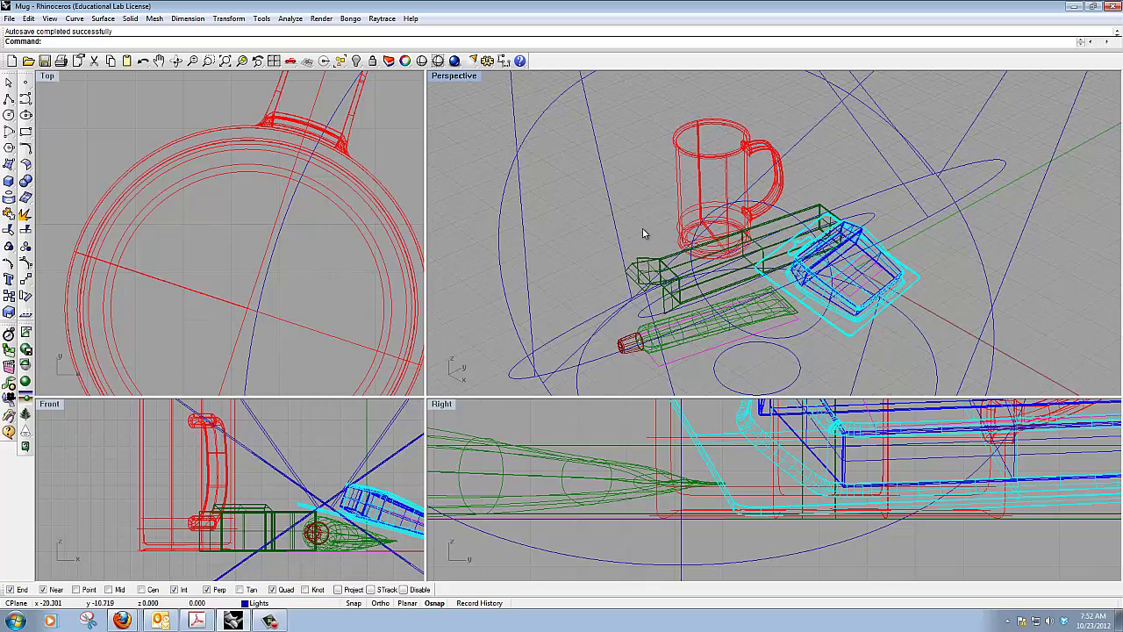
{"action": "key", "text": "F3"}
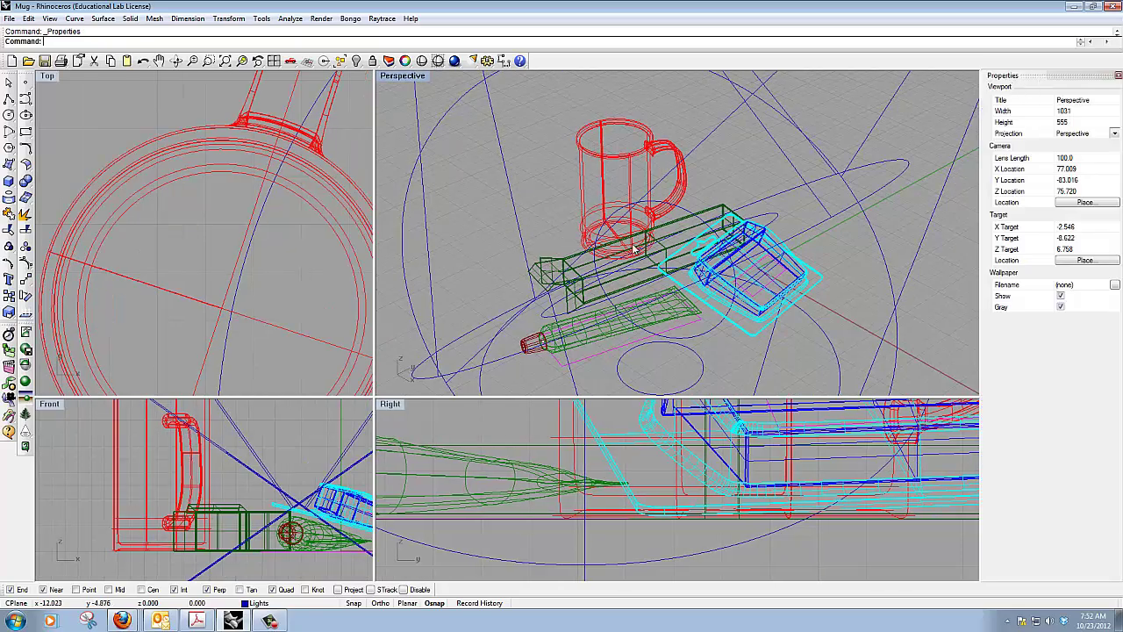
{"action": "left_click", "coordinate": [586, 270]}
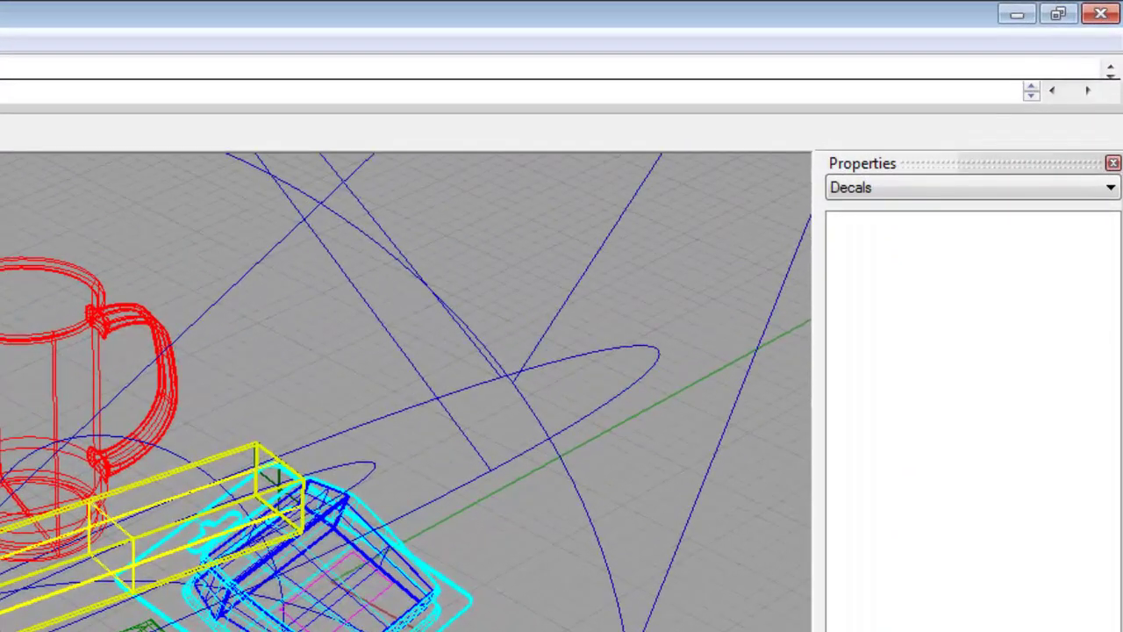
{"action": "left_click", "coordinate": [1047, 193]}
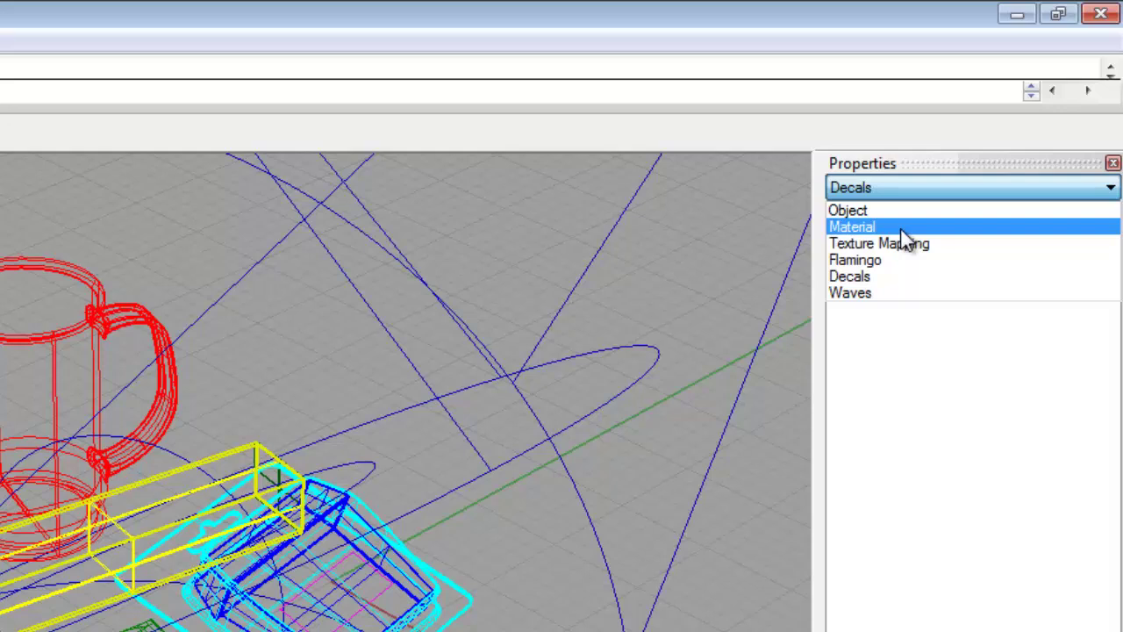
{"action": "left_click", "coordinate": [865, 283]}
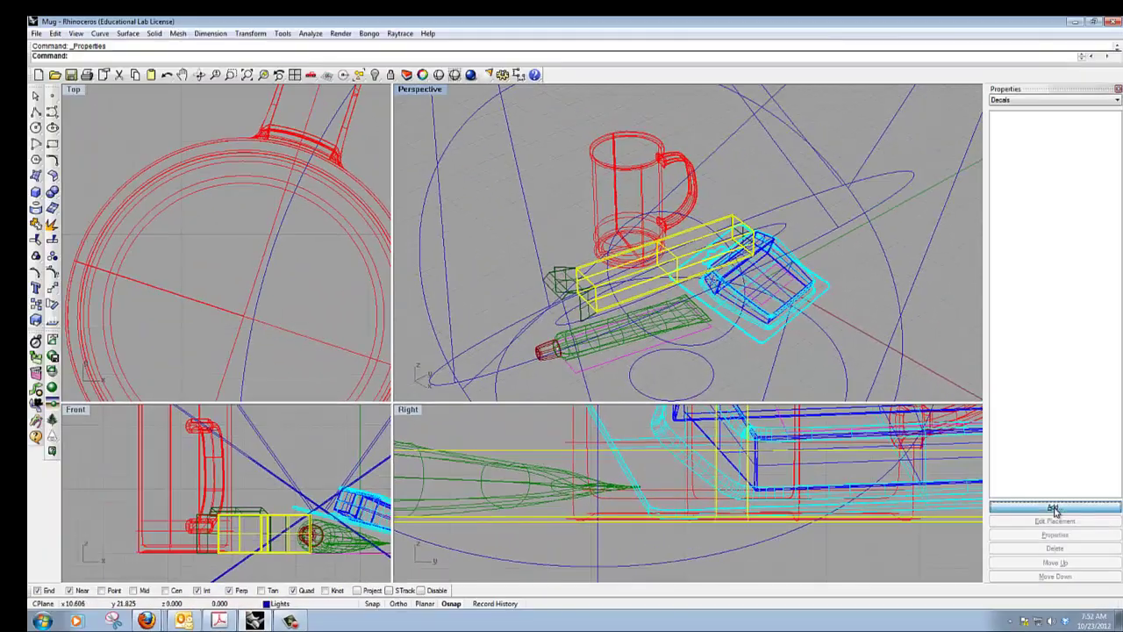
- Add a decal to the toothpaste box using the MintyGreen-Box_upper image with Planar mapping
{"action": "left_click", "coordinate": [971, 354]}
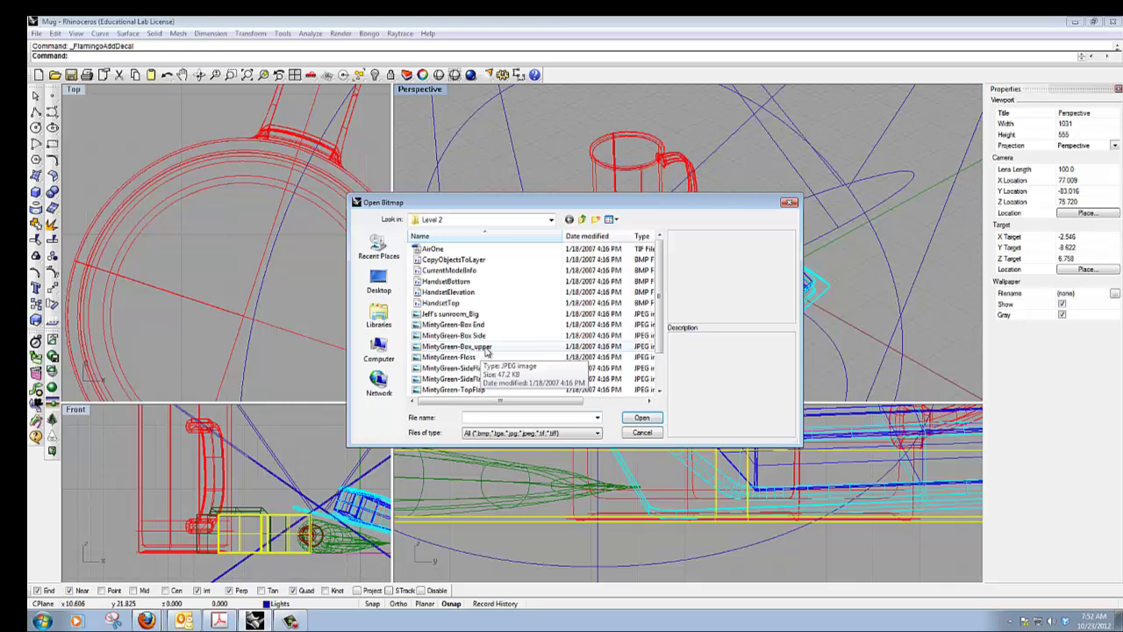
{"action": "left_click", "coordinate": [481, 347]}
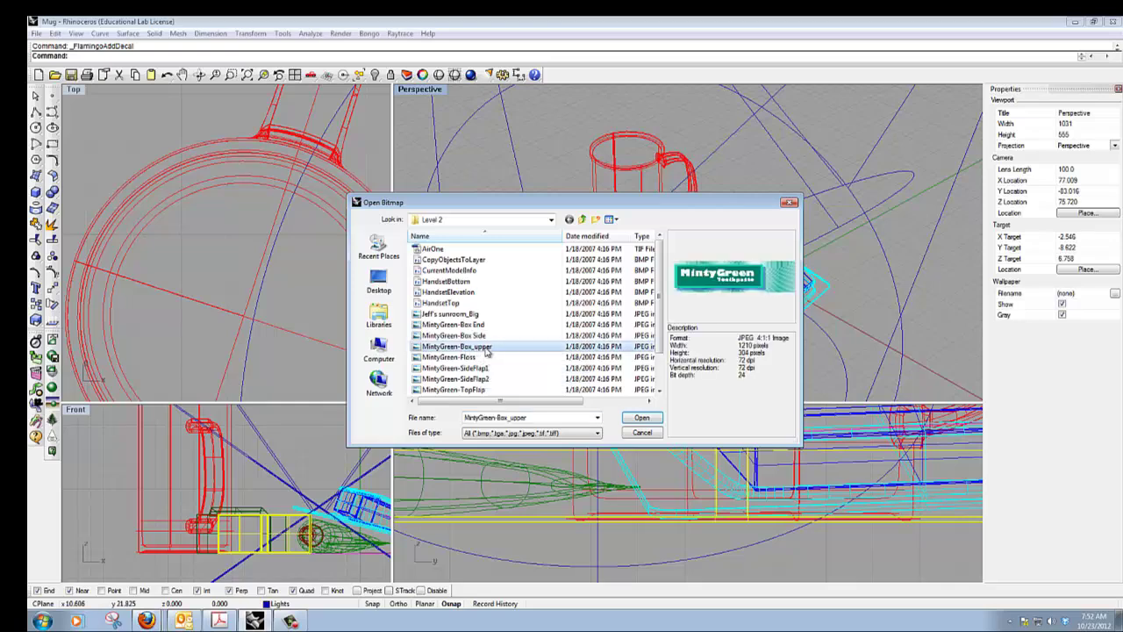
{"action": "left_click", "coordinate": [642, 418]}
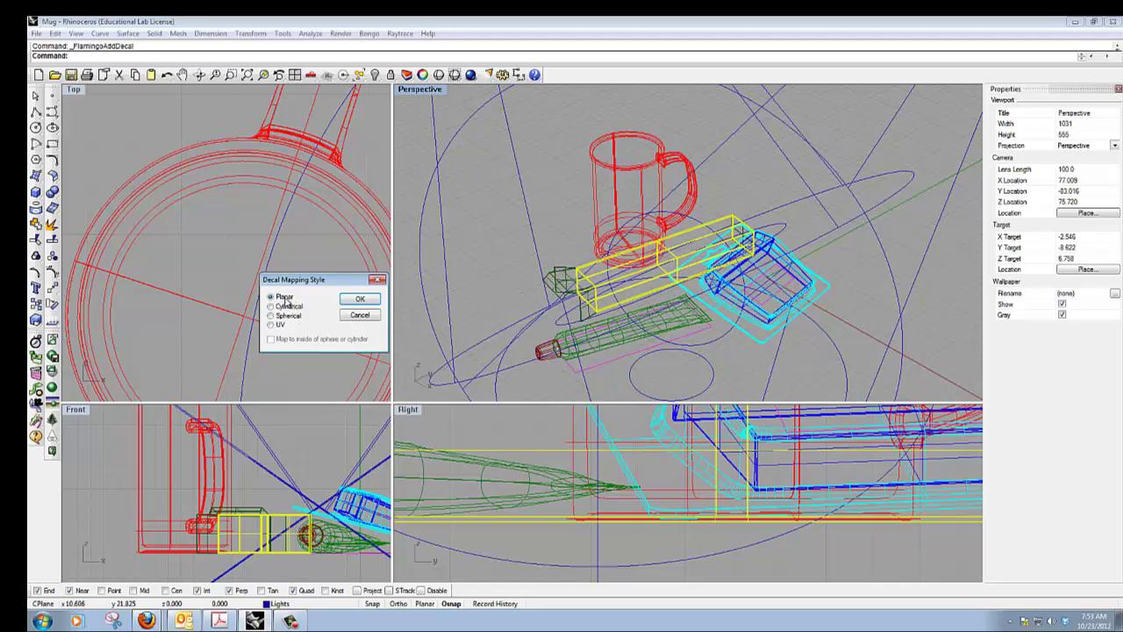
{"action": "left_click", "coordinate": [359, 302]}
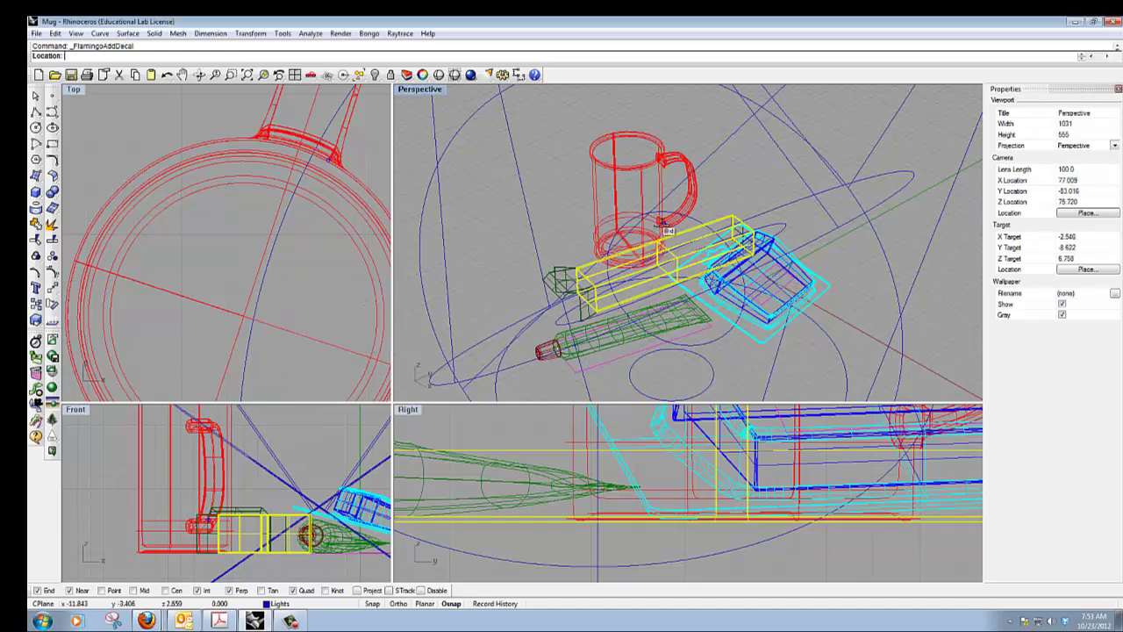
- Snap the decal's location to the outer front corner of the box's top face, at the open flap end
{"action": "scroll", "coordinate": [664, 233], "scroll_direction": "up", "scroll_amount": 3}
{"action": "scroll", "coordinate": [639, 253], "scroll_direction": "up", "scroll_amount": 2}
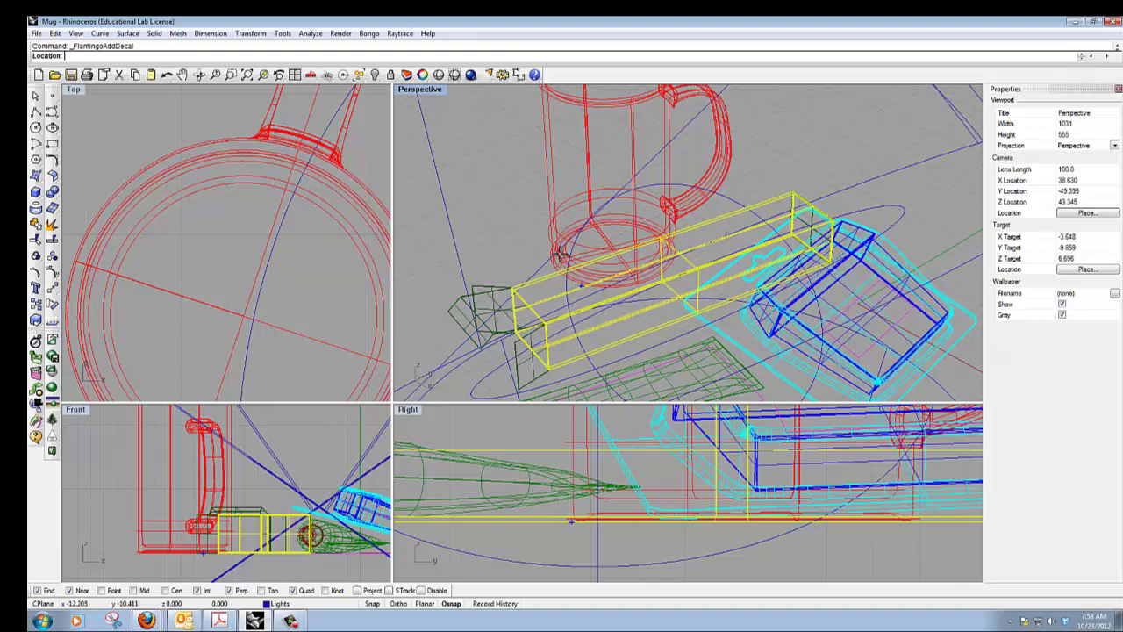
{"action": "double_click", "coordinate": [422, 90]}
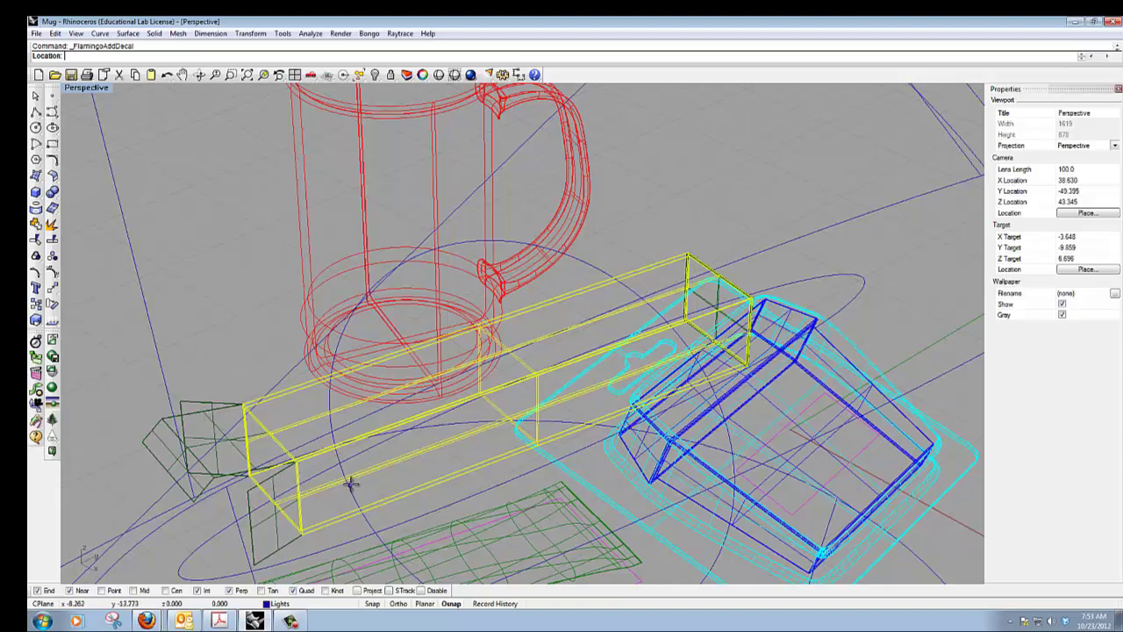
{"action": "scroll", "coordinate": [299, 474], "scroll_direction": "up", "scroll_amount": 2}
{"action": "scroll", "coordinate": [298, 472], "scroll_direction": "up", "scroll_amount": 2}
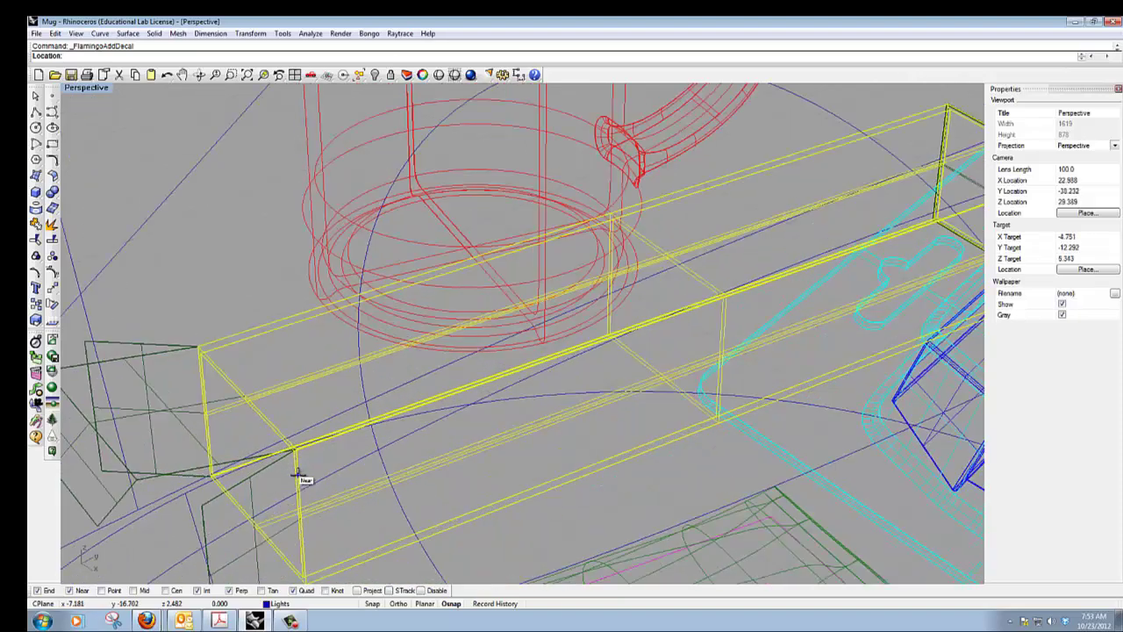
{"action": "scroll", "coordinate": [286, 455], "scroll_direction": "up", "scroll_amount": 3}
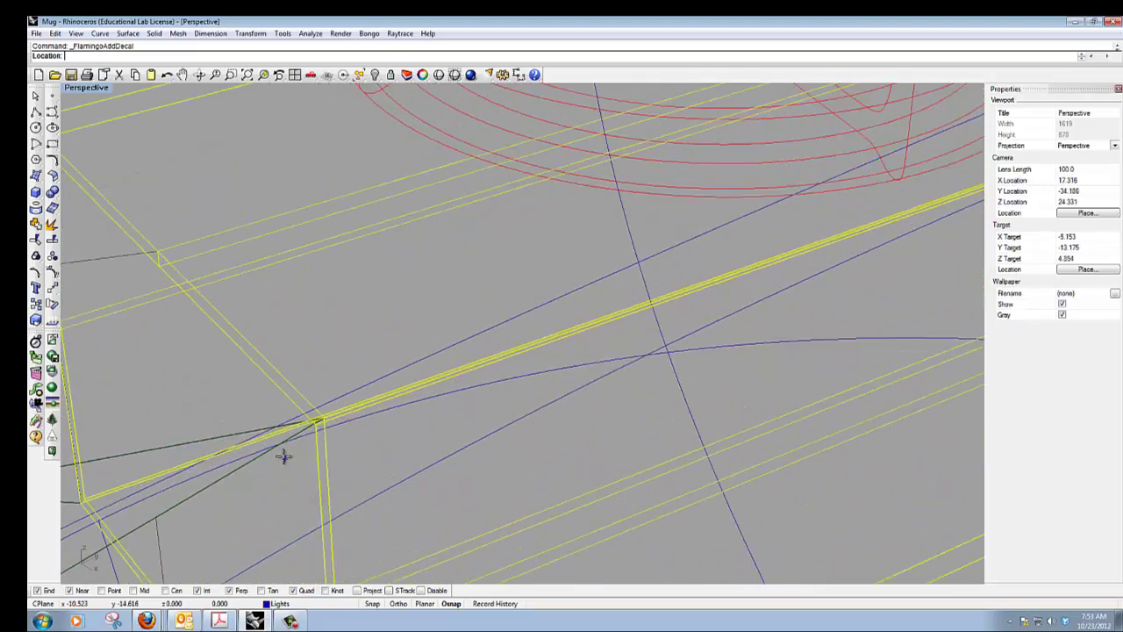
{"action": "scroll", "coordinate": [346, 430], "scroll_direction": "up", "scroll_amount": 1}
{"action": "right_click_drag", "start_coordinate": [349, 442], "coordinate": [347, 488]}
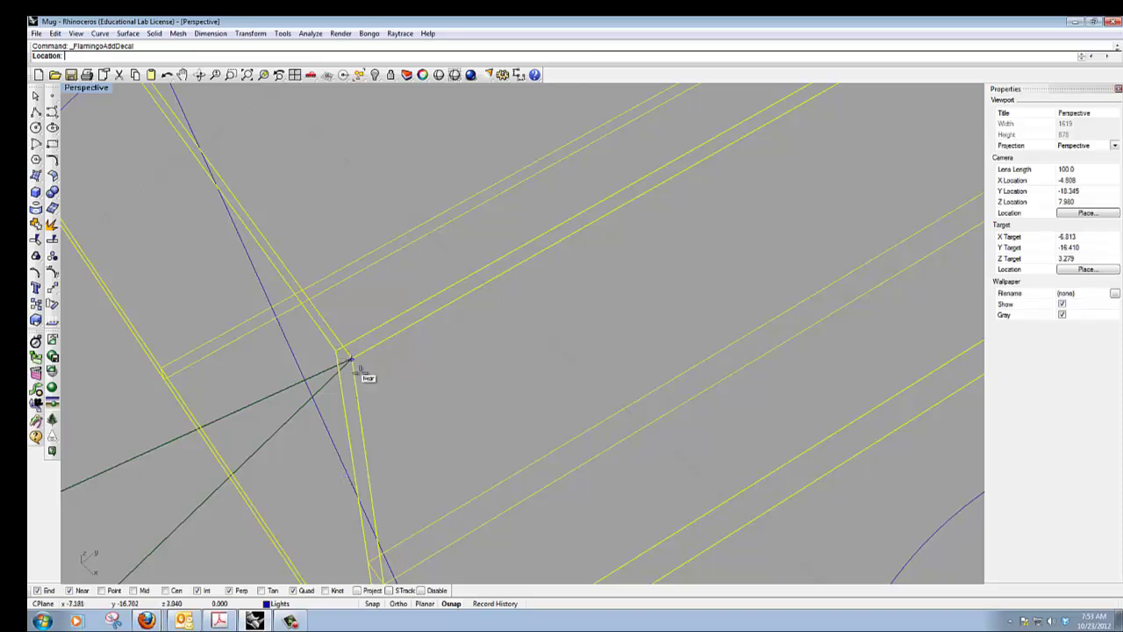
{"action": "mouse_move", "coordinate": [371, 407]}
{"action": "right_mouse_down"}
{"action": "mouse_move", "coordinate": [381, 386]}
{"action": "mouse_move", "coordinate": [390, 391]}
{"action": "mouse_move", "coordinate": [363, 396]}
{"action": "right_mouse_up"}
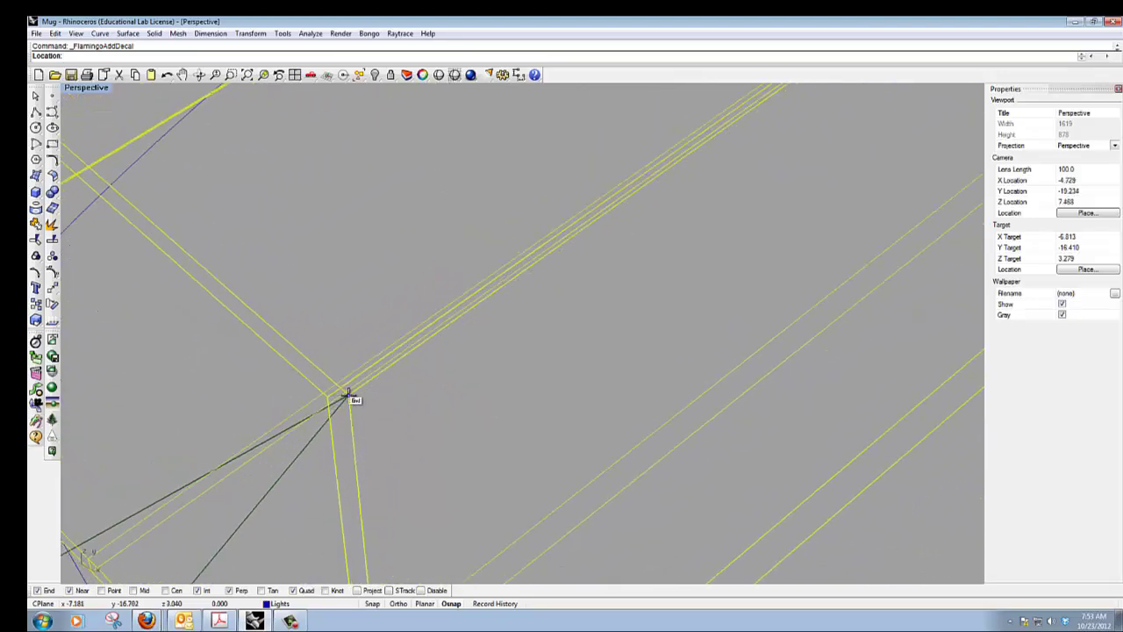
{"action": "mouse_move", "coordinate": [371, 401]}
{"action": "right_mouse_down"}
{"action": "mouse_move", "coordinate": [349, 429]}
{"action": "mouse_move", "coordinate": [363, 418]}
{"action": "right_mouse_up"}
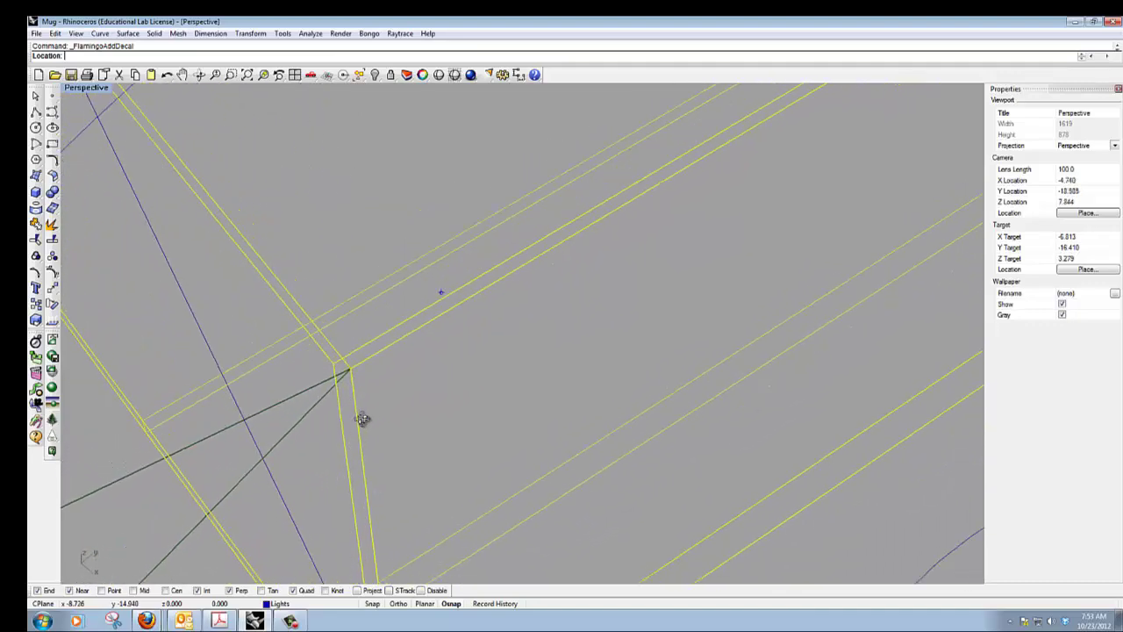
{"action": "mouse_move", "coordinate": [364, 419]}
{"action": "right_mouse_down"}
{"action": "mouse_move", "coordinate": [353, 421]}
{"action": "mouse_move", "coordinate": [358, 409]}
{"action": "right_mouse_up"}
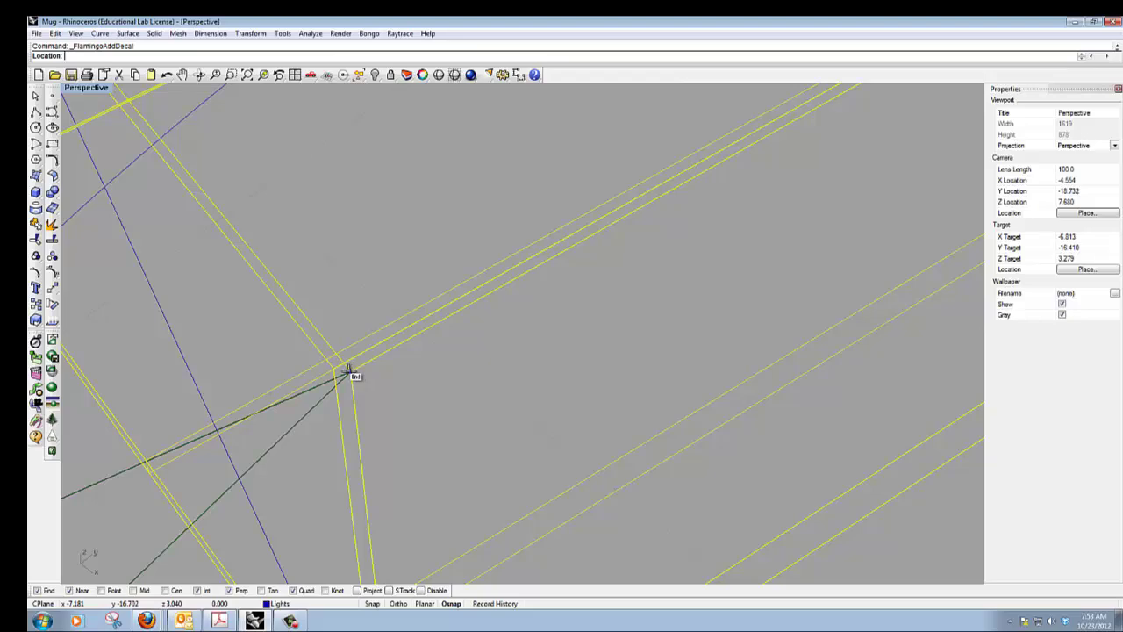
{"action": "left_click", "coordinate": [348, 373]}
- Set the decal's width along the front top edge by snapping to the outer corner at the box's far end
{"action": "right_click_drag", "start_coordinate": [472, 436], "coordinate": [448, 430]}
{"action": "scroll", "coordinate": [447, 430], "scroll_direction": "down", "scroll_amount": 4}
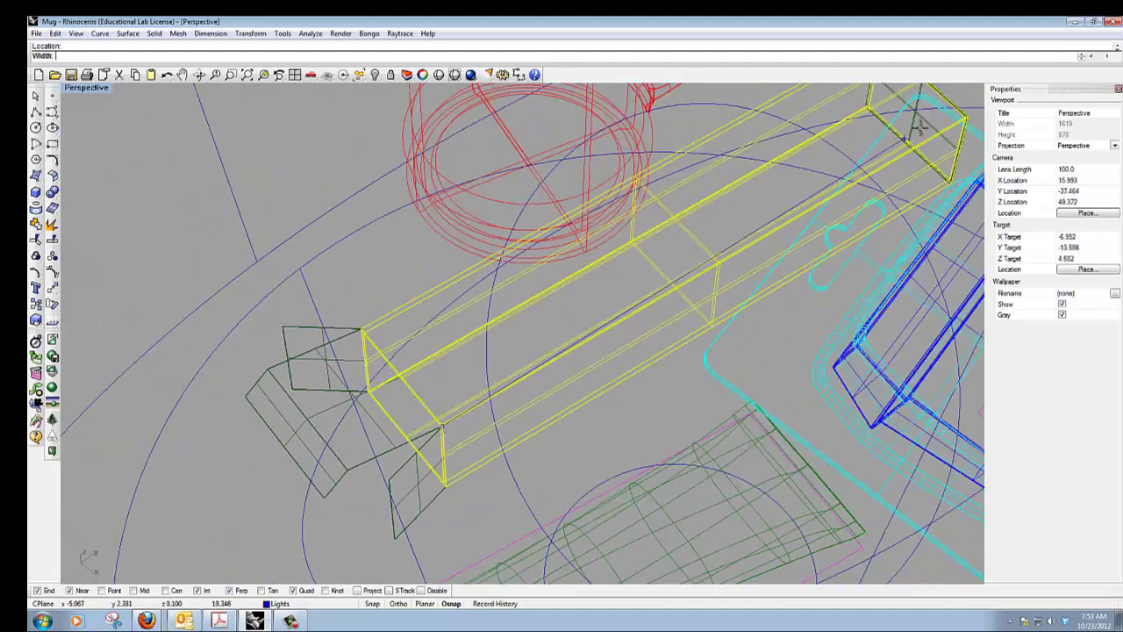
{"action": "scroll", "coordinate": [969, 114], "scroll_direction": "up", "scroll_amount": 10}
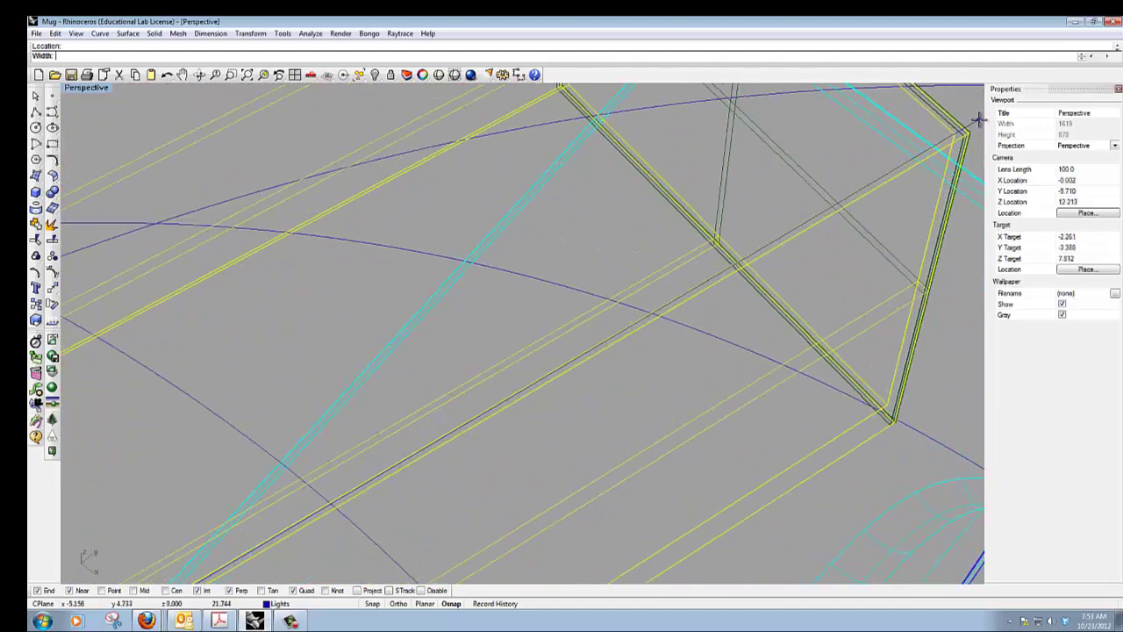
{"action": "scroll", "coordinate": [977, 121], "scroll_direction": "up", "scroll_amount": 3}
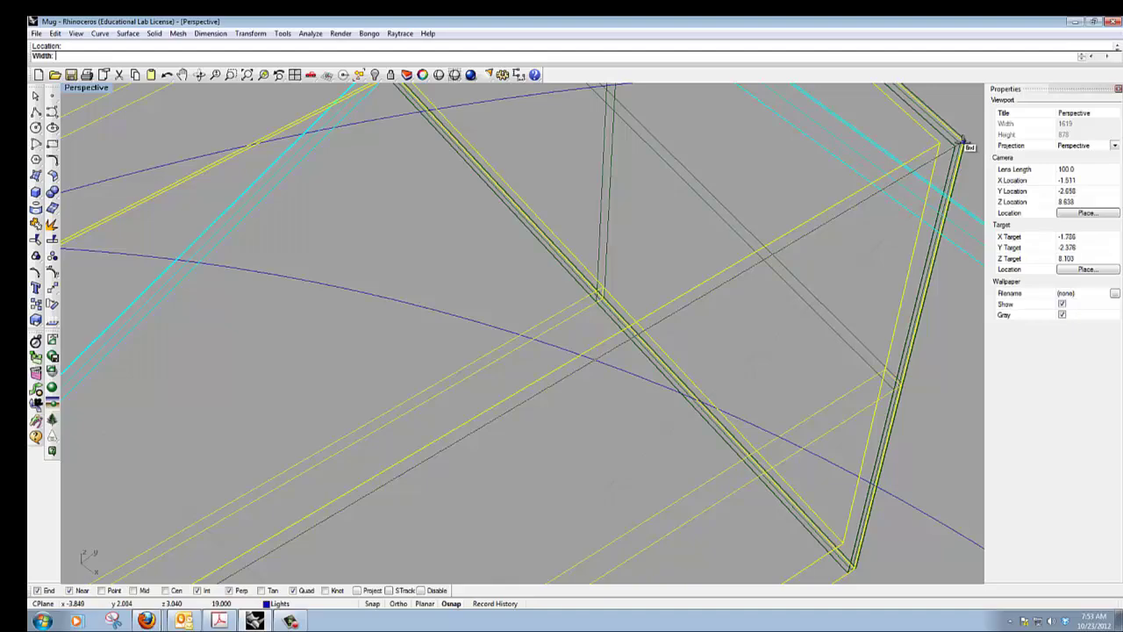
{"action": "left_click", "coordinate": [962, 141]}
- Set the decal's height direction across the top face by snapping to the rear corner at the open flap end
{"action": "scroll", "coordinate": [834, 231], "scroll_direction": "down", "scroll_amount": 5}
{"action": "scroll", "coordinate": [690, 351], "scroll_direction": "down", "scroll_amount": 4}
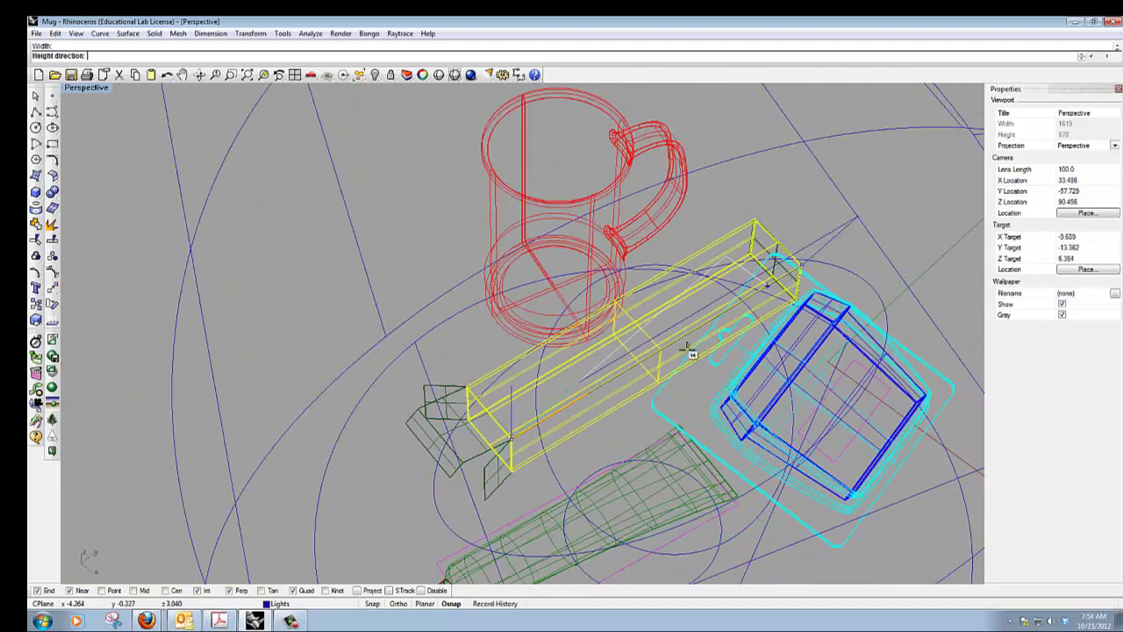
{"action": "scroll", "coordinate": [464, 372], "scroll_direction": "up", "scroll_amount": 10}
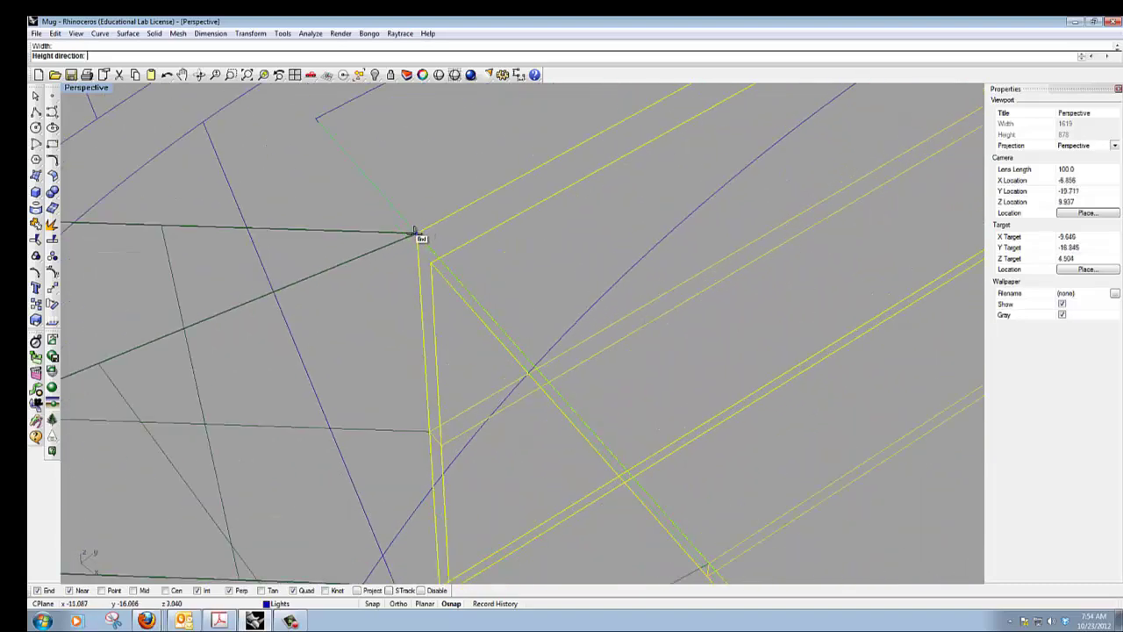
{"action": "left_click", "coordinate": [417, 234]}
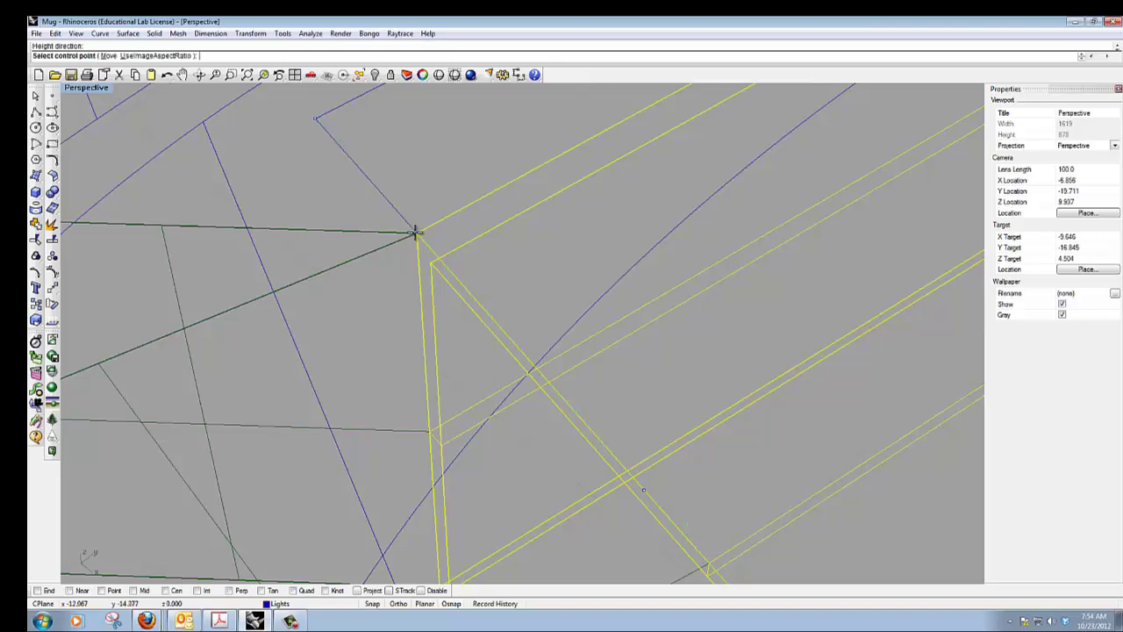
- Move the decal's rear middle control point onto the box's rear top edge with a Perp snap
{"action": "scroll", "coordinate": [477, 307], "scroll_direction": "down", "scroll_amount": 5}
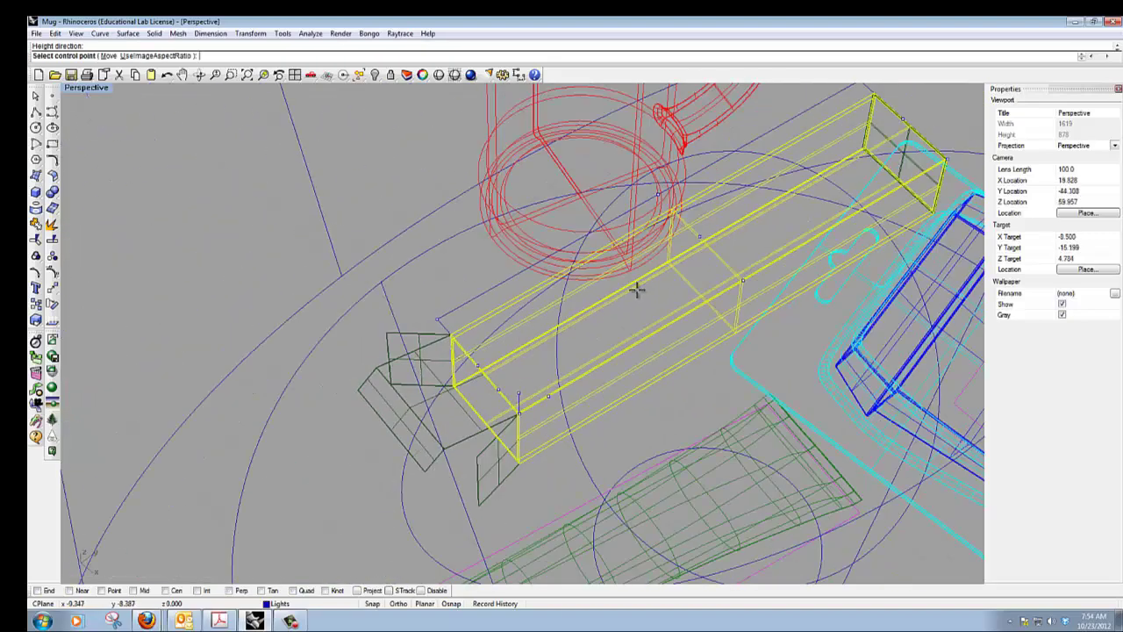
{"action": "scroll", "coordinate": [745, 205], "scroll_direction": "up", "scroll_amount": 3}
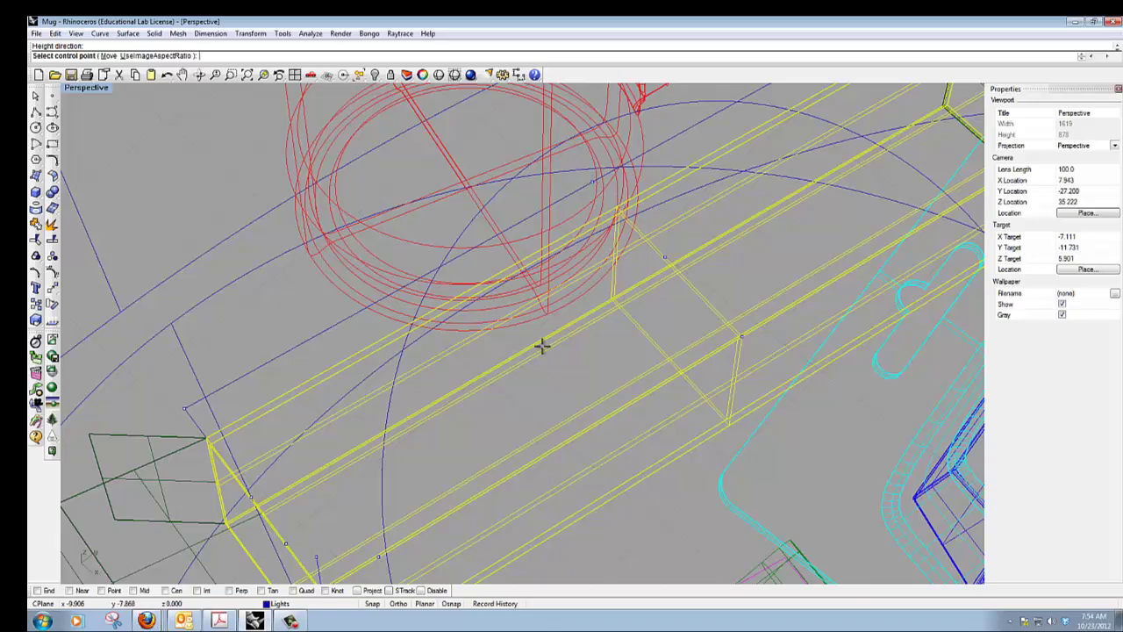
{"action": "left_click", "coordinate": [231, 594]}
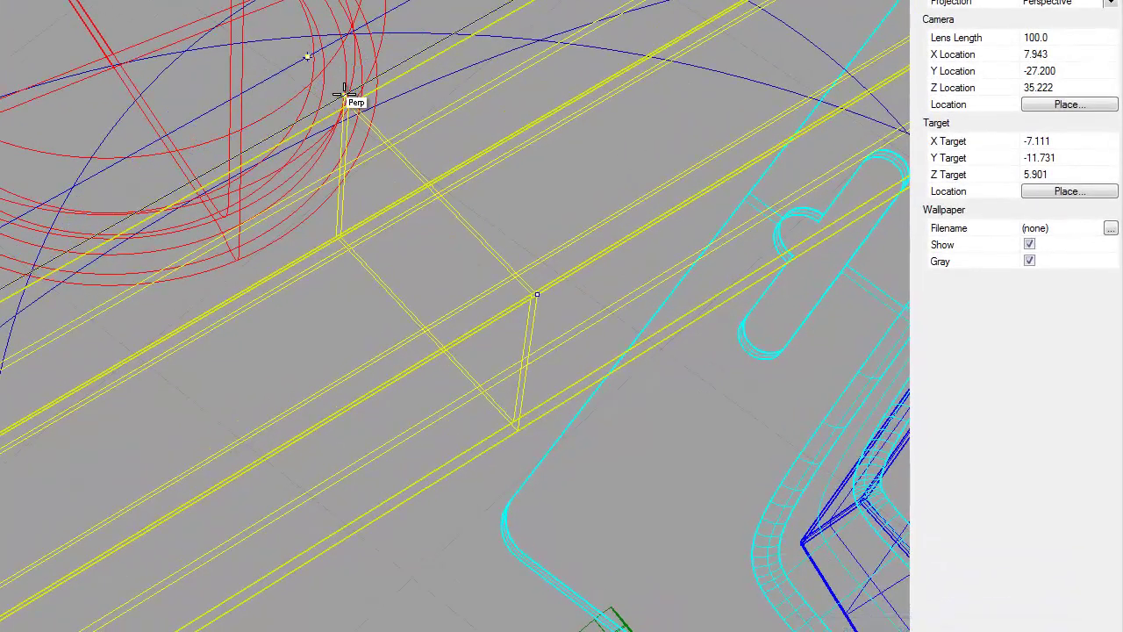
{"action": "left_click", "coordinate": [344, 95]}
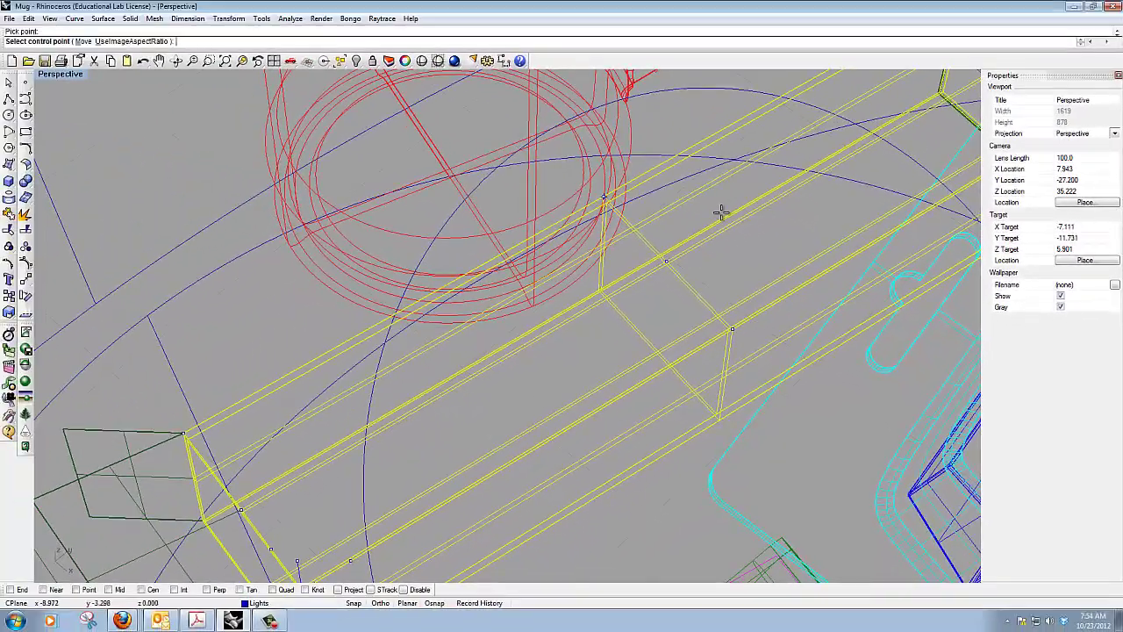
- Finish the decal's placement and accept its map settings
{"action": "scroll", "coordinate": [722, 207], "scroll_direction": "down", "scroll_amount": 3}
{"action": "scroll", "coordinate": [898, 80], "scroll_direction": "up", "scroll_amount": 2}
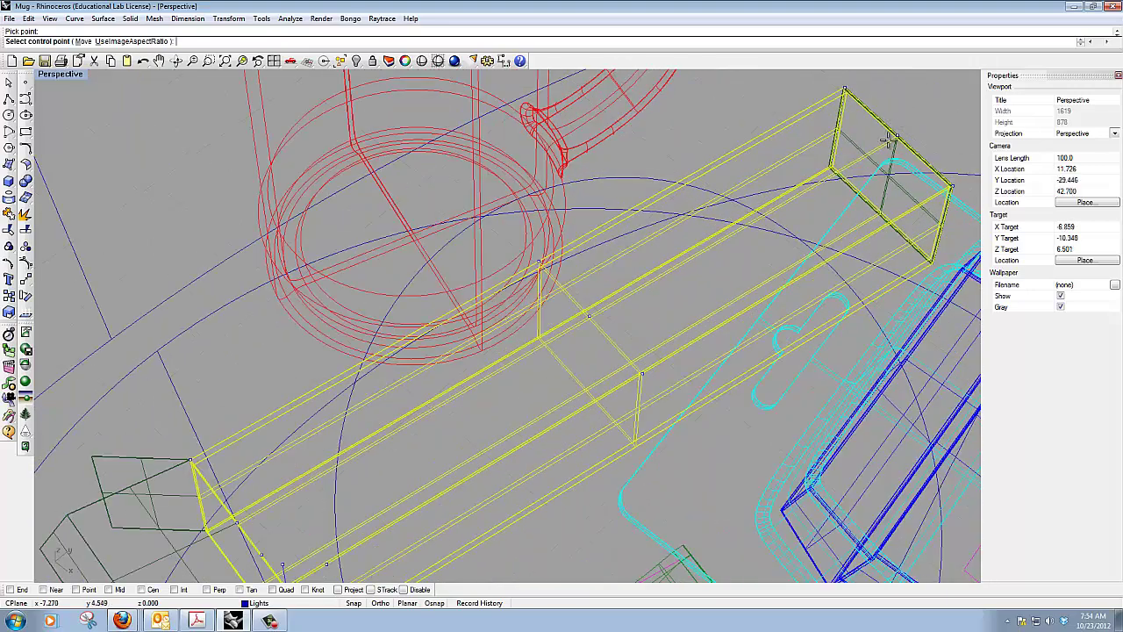
{"action": "right_click", "coordinate": [782, 179]}
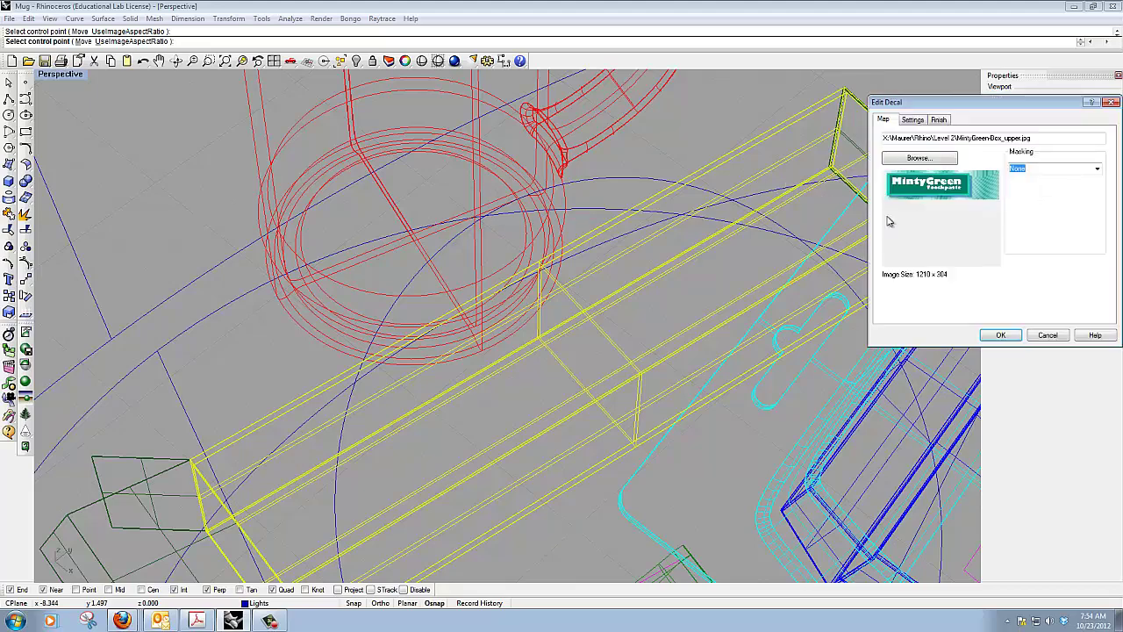
{"action": "left_click_drag", "start_coordinate": [982, 109], "coordinate": [894, 132]}
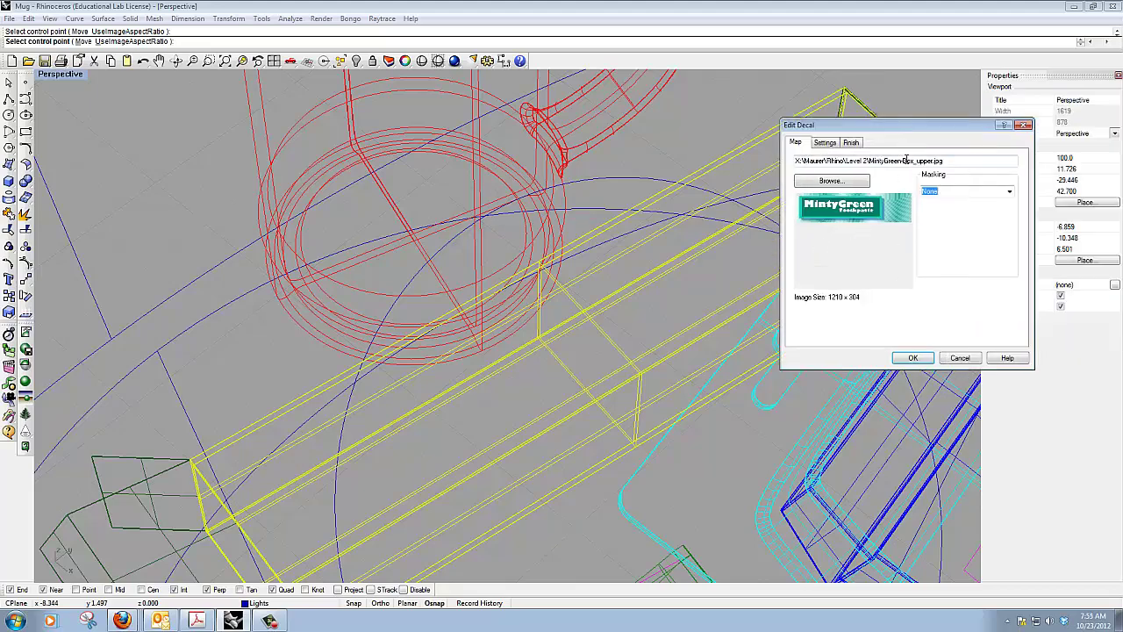
{"action": "left_click", "coordinate": [914, 358]}
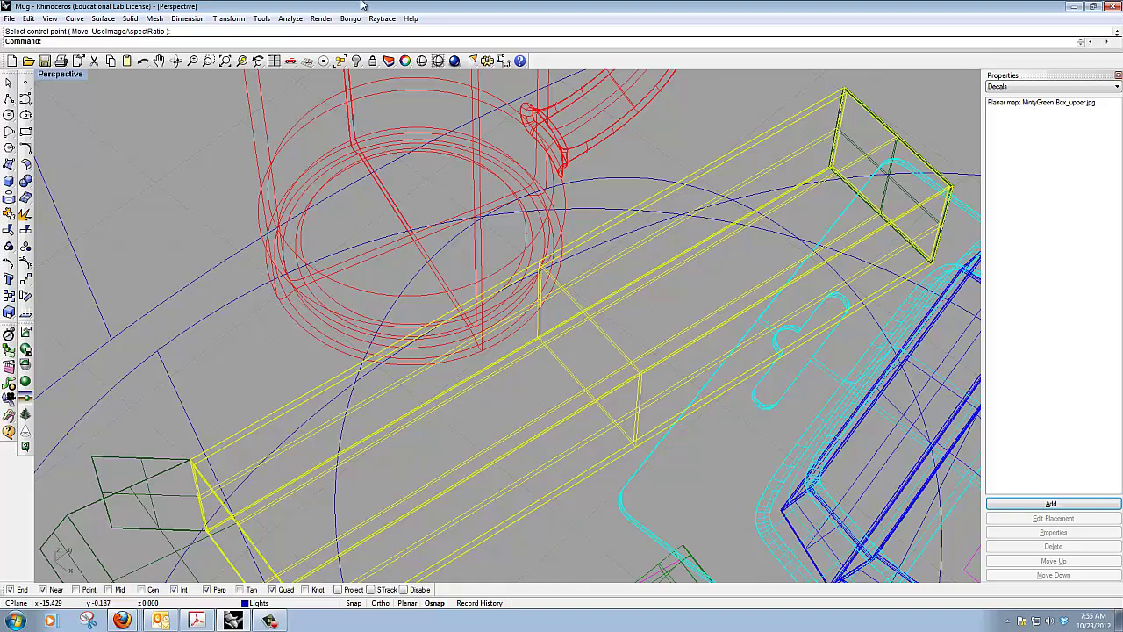
- Raytrace a render to check the decal on the toothpaste box, and close the render window
{"action": "left_click", "coordinate": [382, 18]}
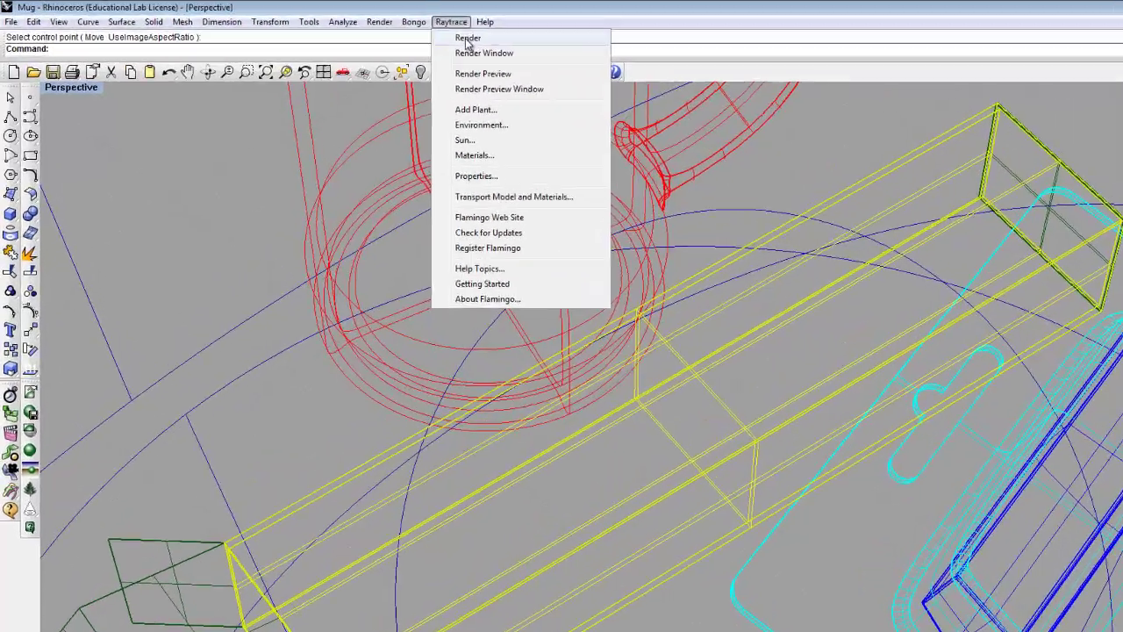
{"action": "left_click", "coordinate": [395, 32]}
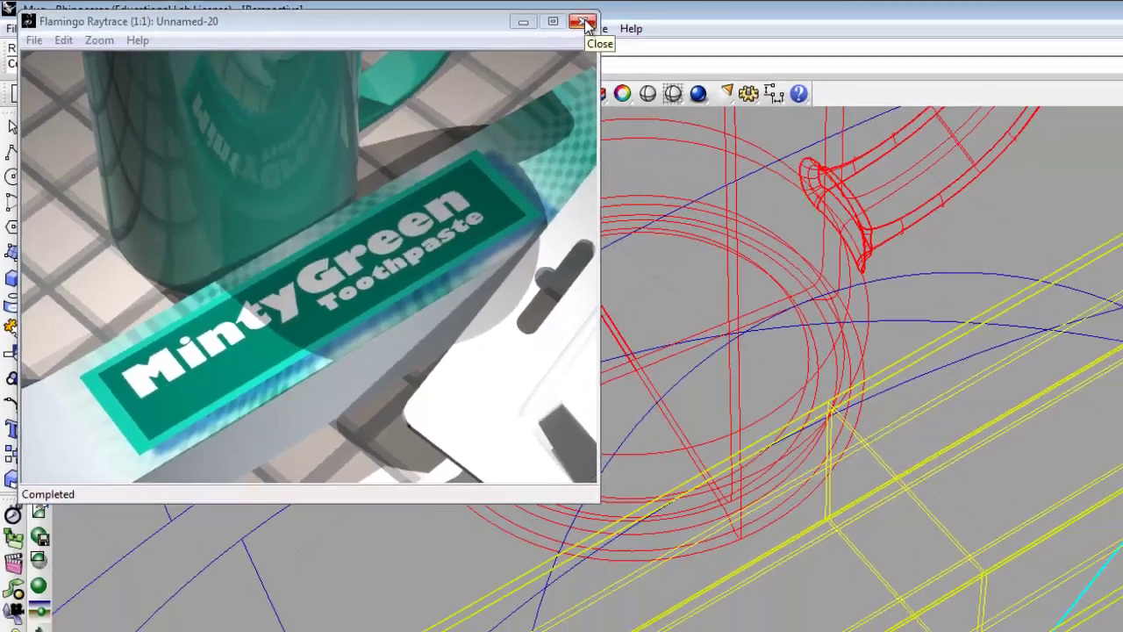
{"action": "left_click", "coordinate": [586, 23]}
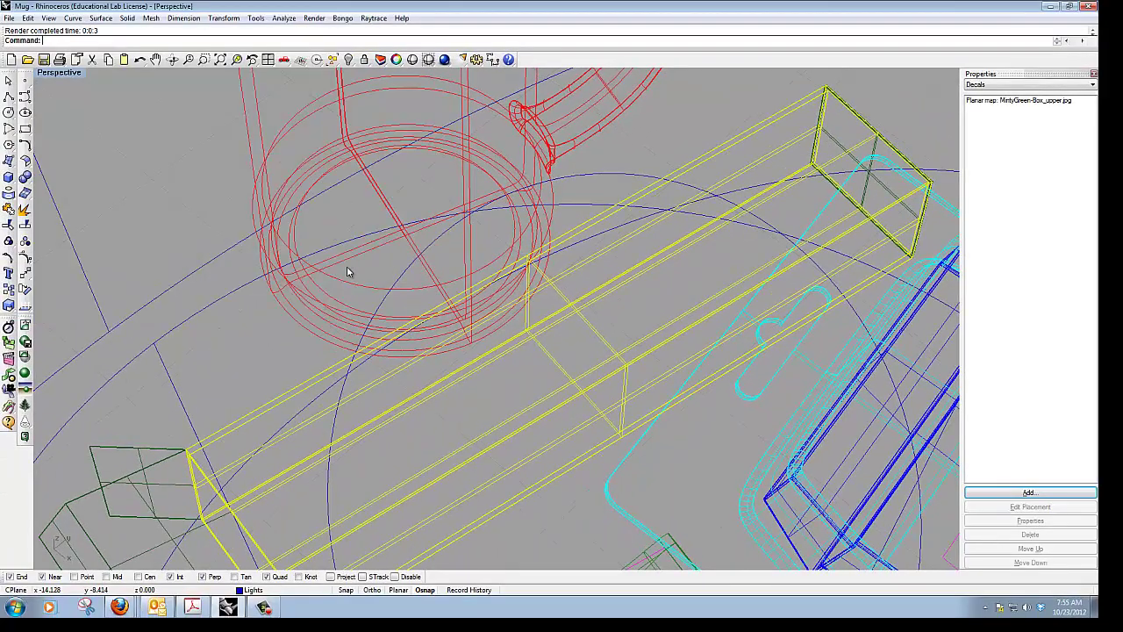
{"action": "right_click_drag", "start_coordinate": [350, 258], "coordinate": [409, 352]}
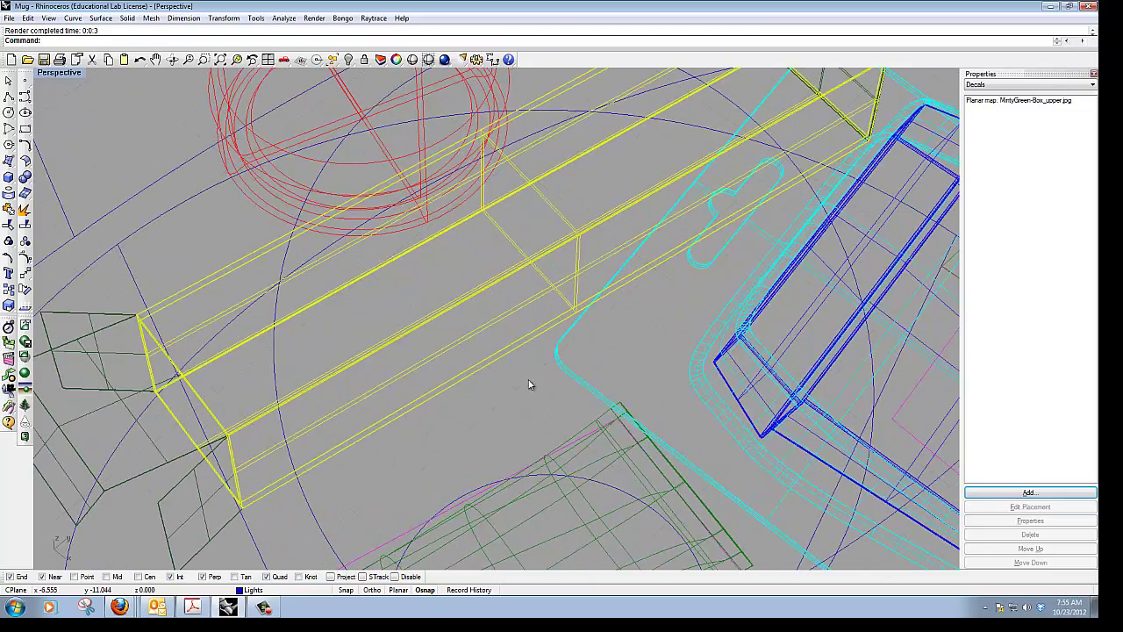
- Add the MintyGreen-Box Side image to the toothpaste box as a decal with Planar mapping
{"action": "left_click", "coordinate": [1028, 494]}
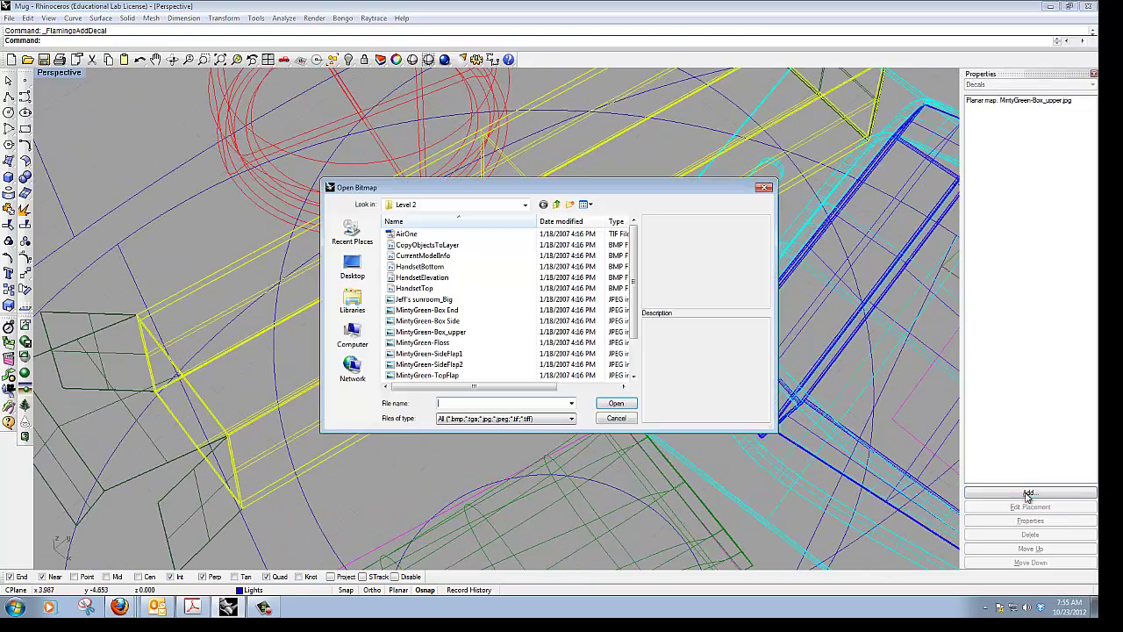
{"action": "left_click", "coordinate": [453, 322]}
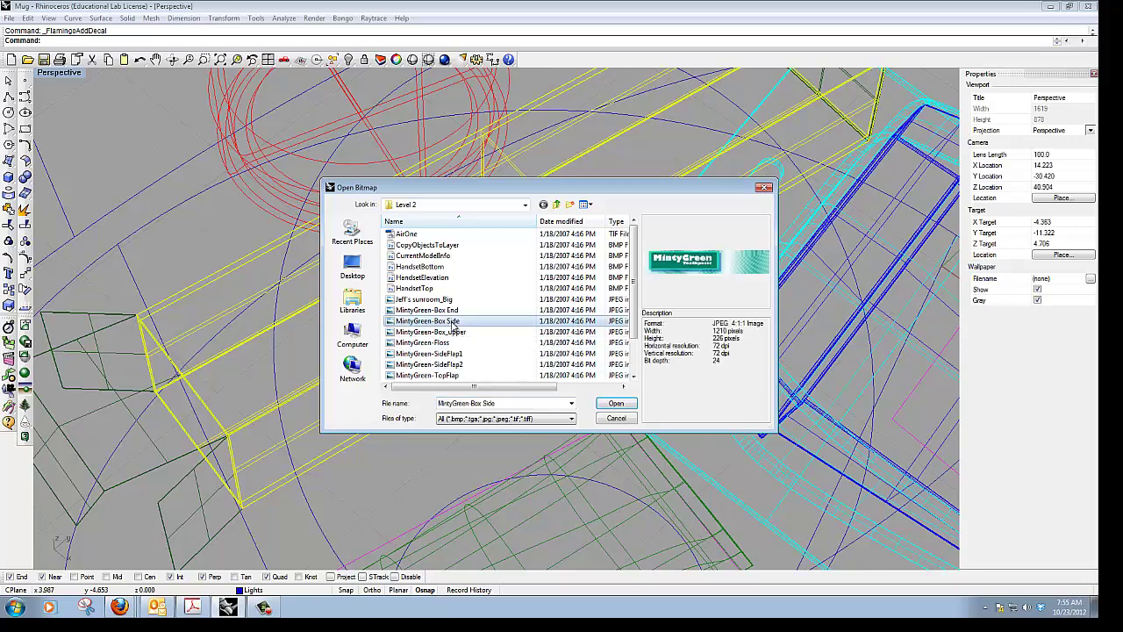
{"action": "left_click", "coordinate": [616, 404]}
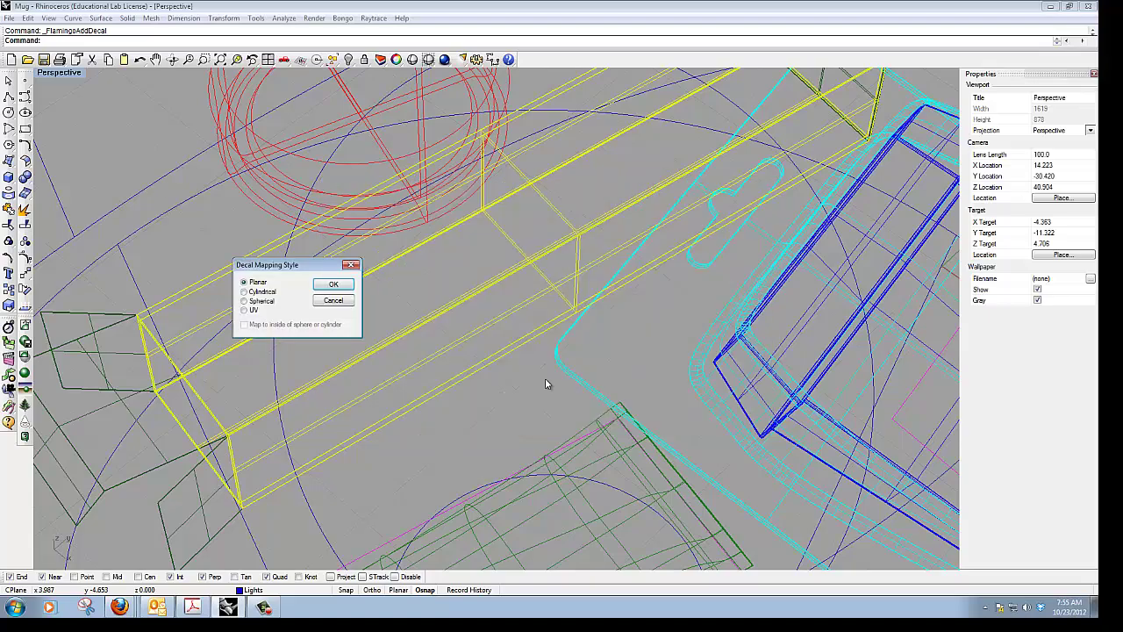
{"action": "left_click", "coordinate": [326, 285]}
- Set the decal's location at the front face's lower corner by the open flaps and its width at the far lower corner
{"action": "right_click_drag", "start_coordinate": [444, 423], "coordinate": [401, 431]}
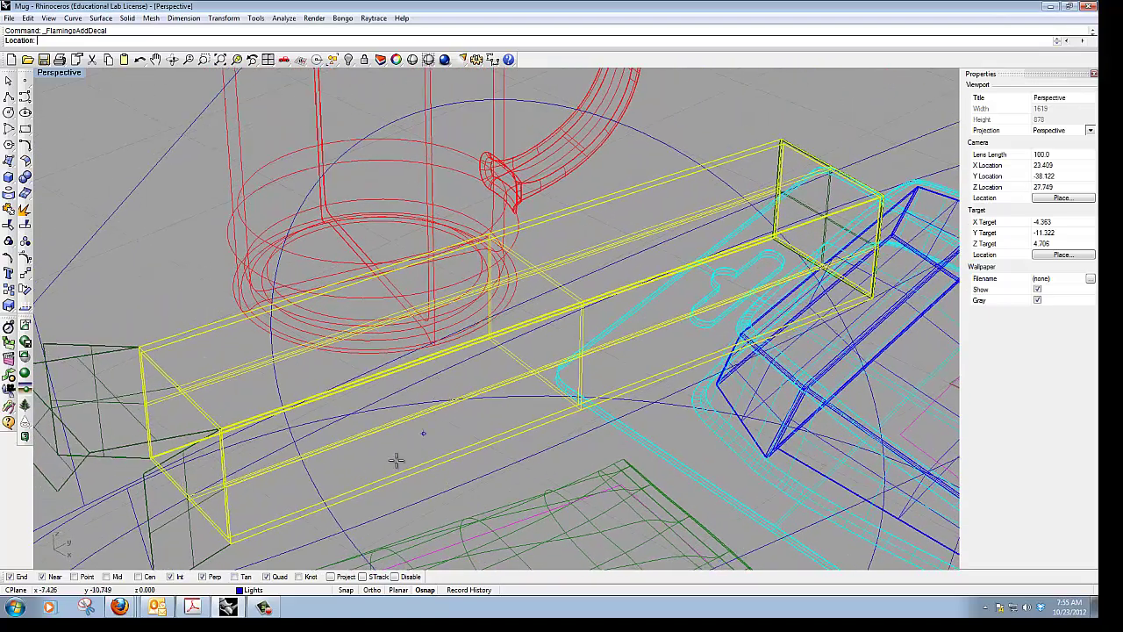
{"action": "scroll", "coordinate": [228, 536], "scroll_direction": "up", "scroll_amount": 10}
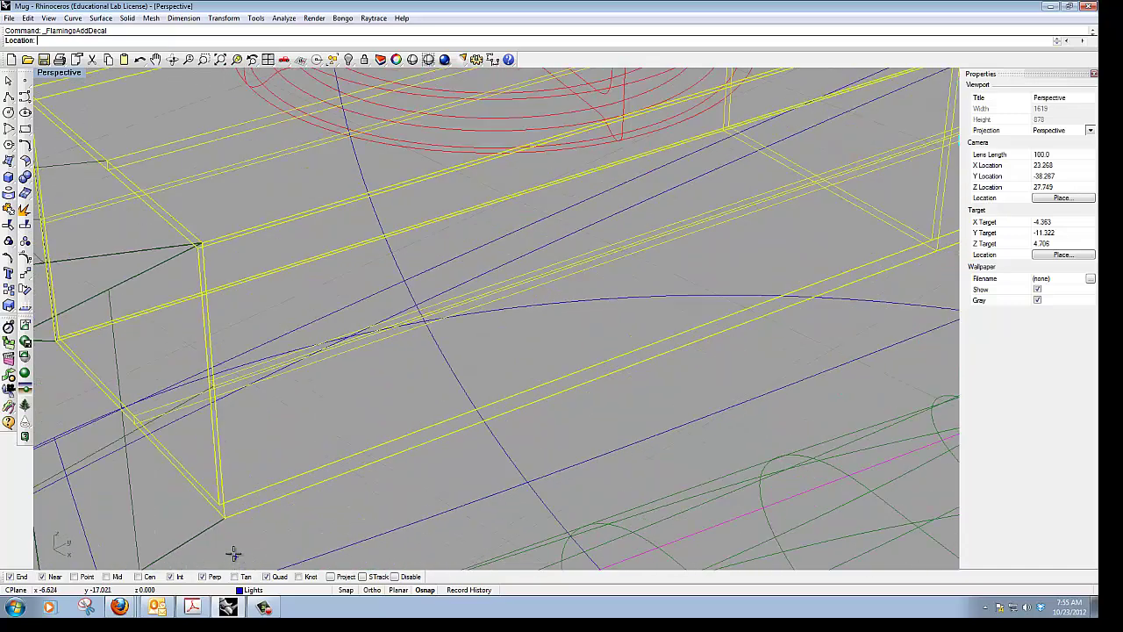
{"action": "left_click", "coordinate": [220, 500]}
{"action": "scroll", "coordinate": [409, 514], "scroll_direction": "down", "scroll_amount": 8}
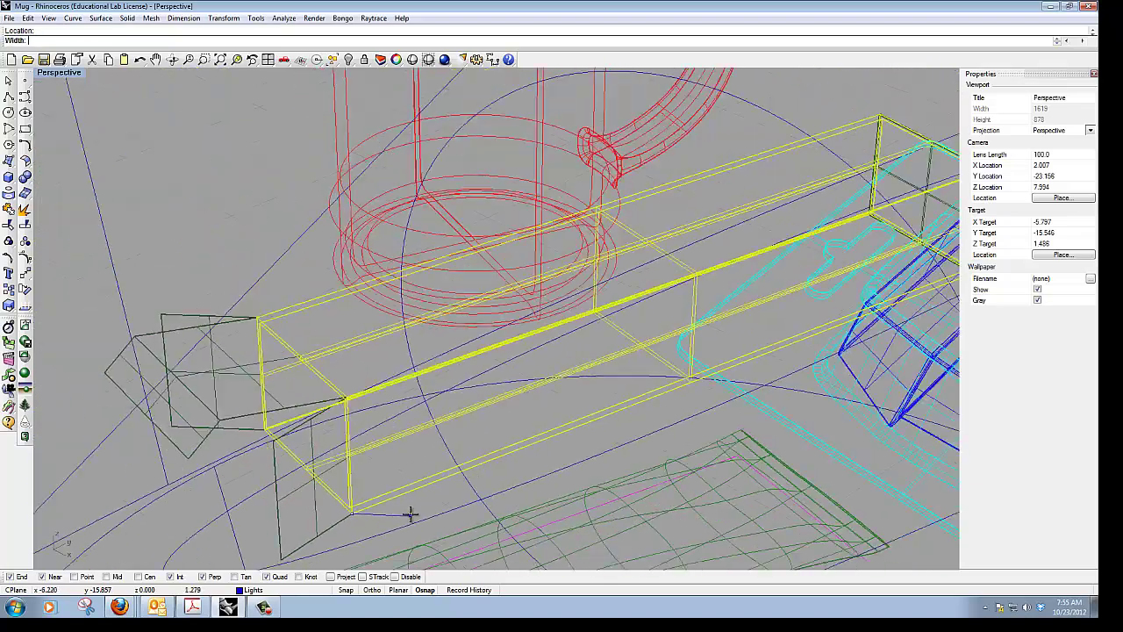
{"action": "scroll", "coordinate": [897, 290], "scroll_direction": "up", "scroll_amount": 10}
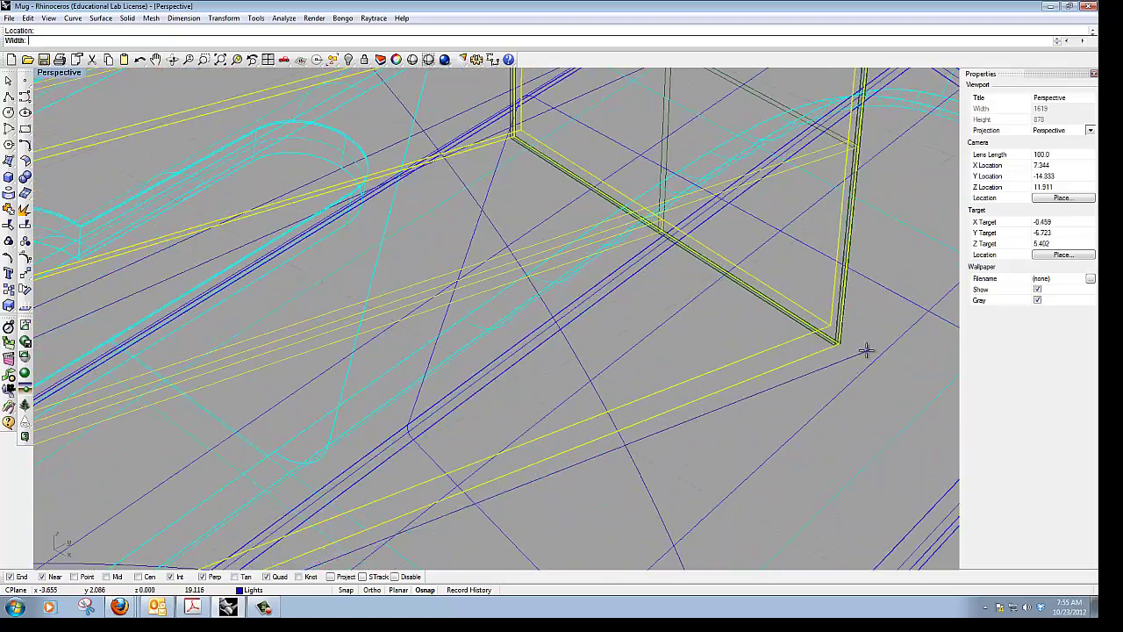
{"action": "left_click", "coordinate": [838, 346]}
- Set the decal's height direction up the front face by snapping to the upper front corner at the open flap end
{"action": "scroll", "coordinate": [681, 416], "scroll_direction": "down", "scroll_amount": 10}
{"action": "scroll", "coordinate": [447, 469], "scroll_direction": "down", "scroll_amount": 6}
{"action": "scroll", "coordinate": [380, 461], "scroll_direction": "up", "scroll_amount": 12}
{"action": "scroll", "coordinate": [380, 460], "scroll_direction": "up", "scroll_amount": 4}
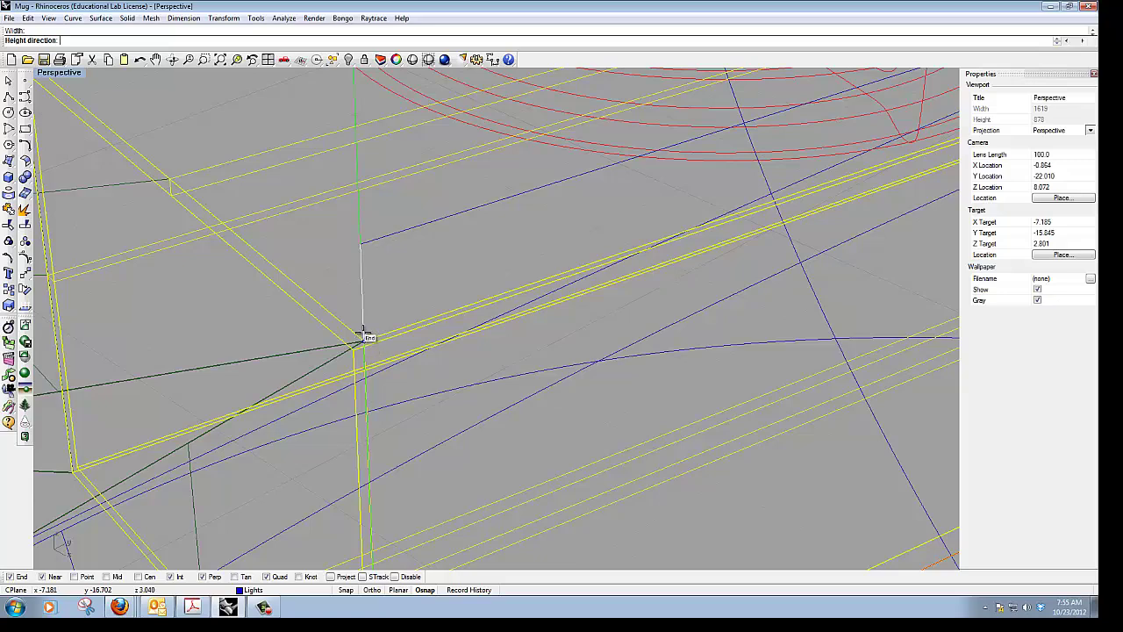
{"action": "left_click", "coordinate": [362, 342]}
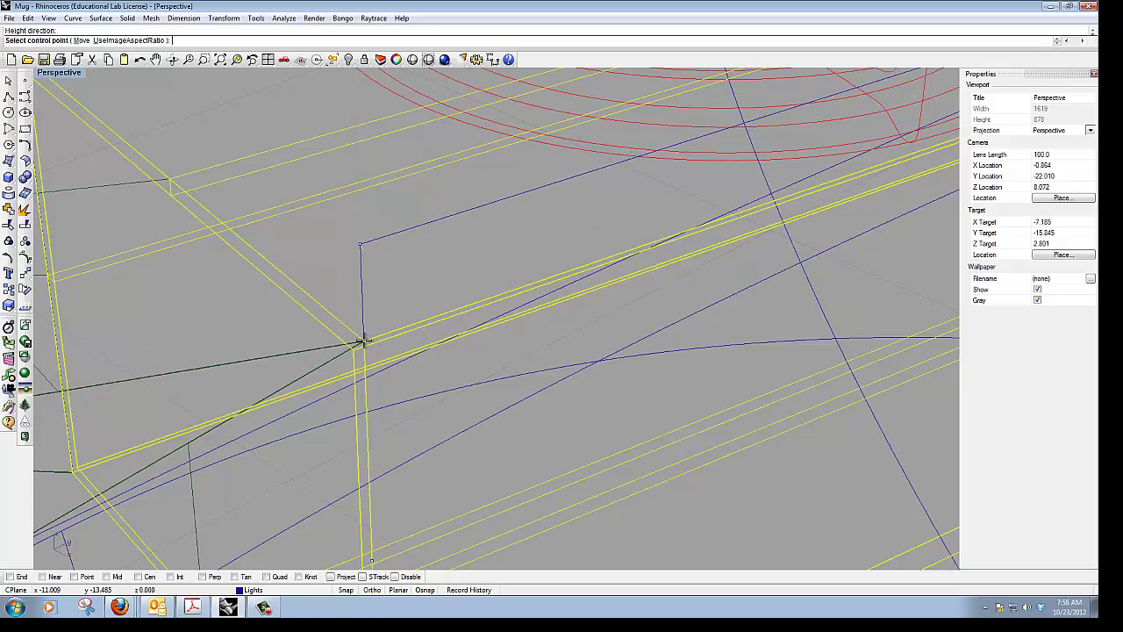
- Move the side decal's upper middle control point down onto the box's front top edge and finish the placement
{"action": "key", "text": "Home"}
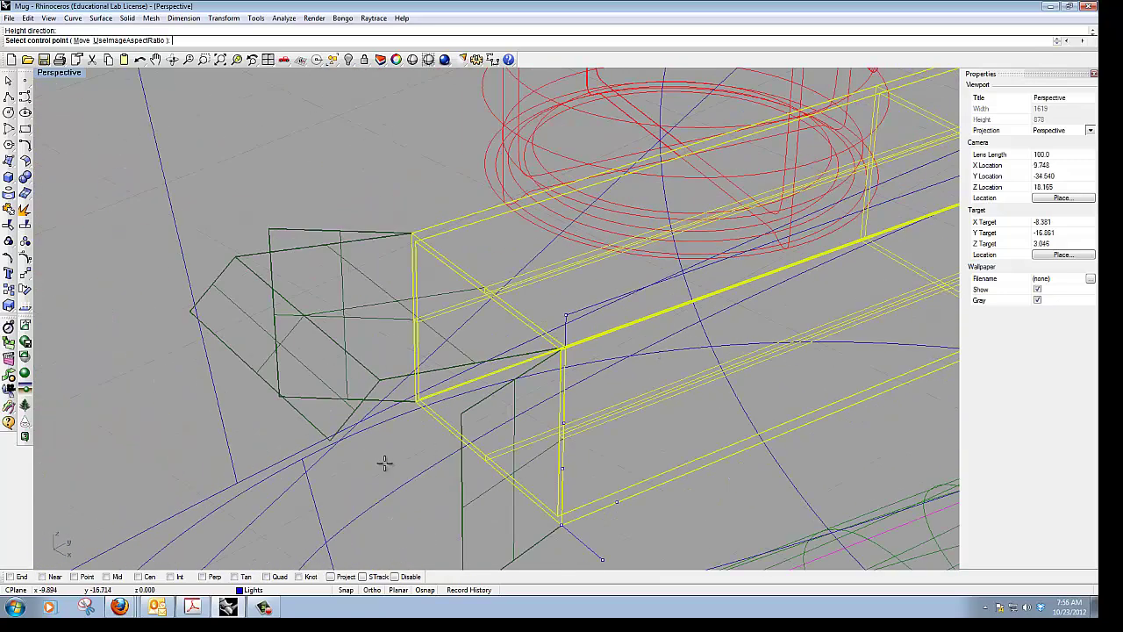
{"action": "key", "text": "Home"}
{"action": "key", "text": "End"}
{"action": "key", "text": "End"}
{"action": "key", "text": "End"}
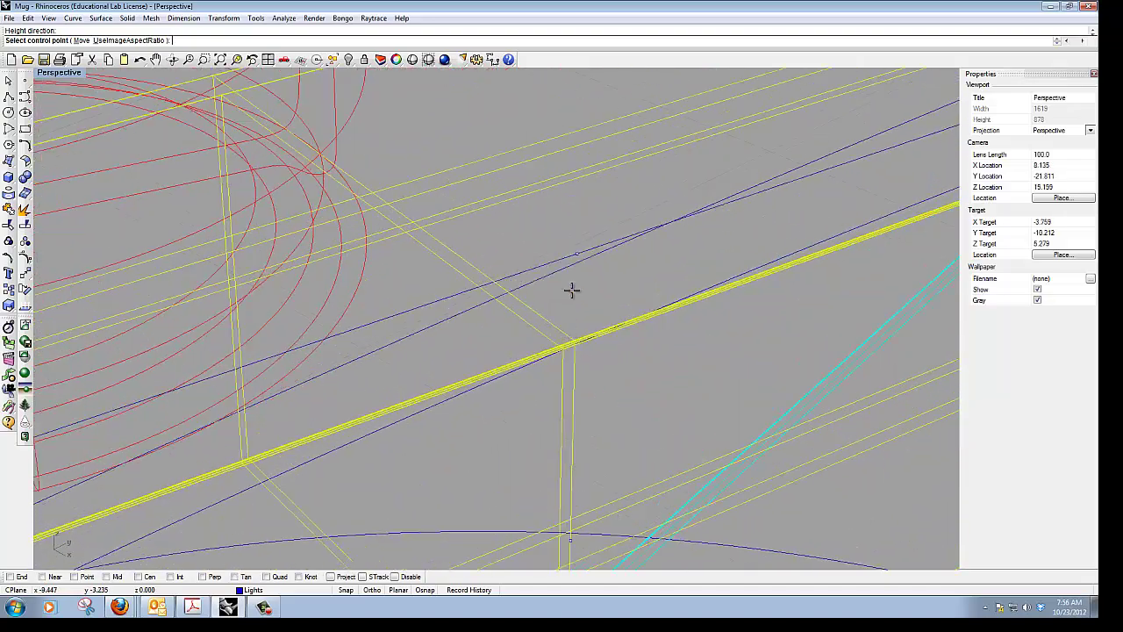
{"action": "left_click", "coordinate": [575, 254]}
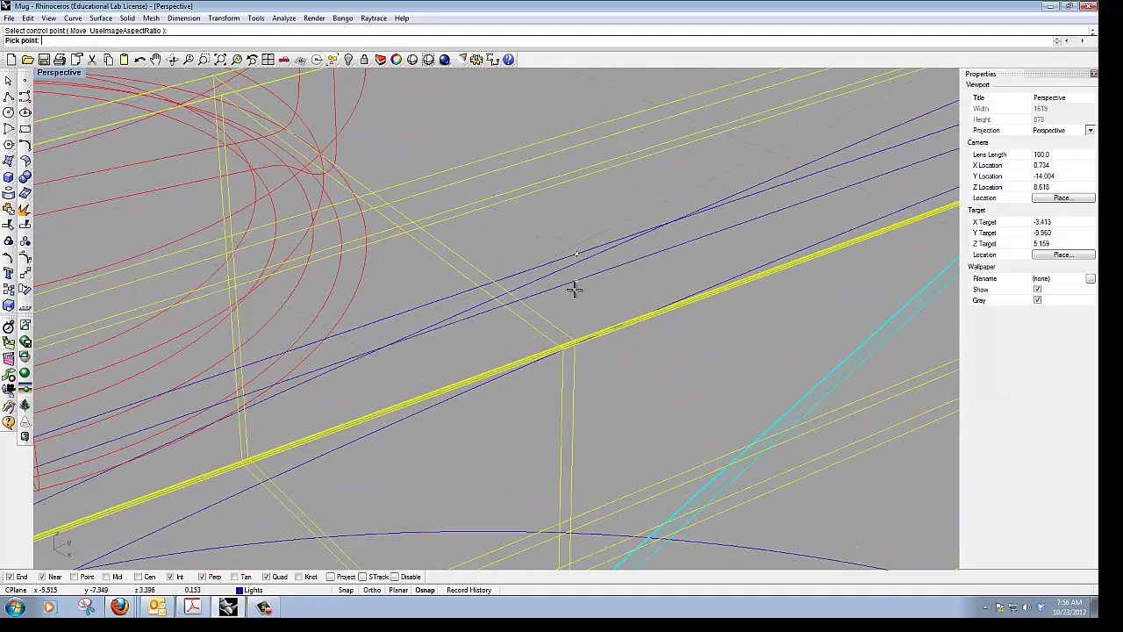
{"action": "left_click", "coordinate": [576, 339]}
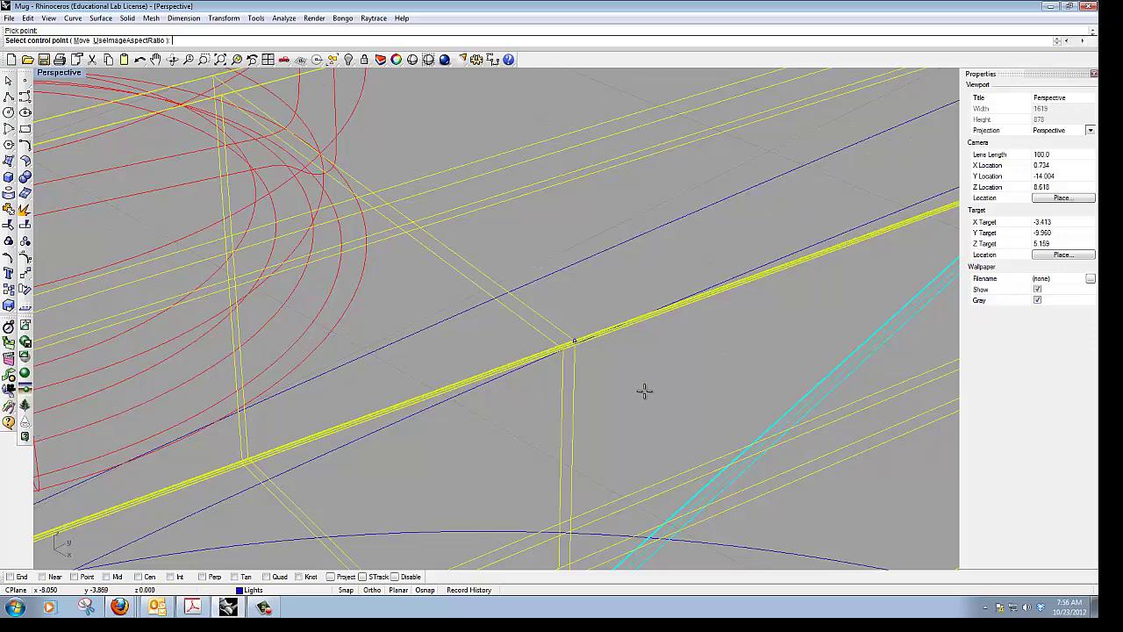
{"action": "scroll", "coordinate": [644, 389], "scroll_direction": "down", "scroll_amount": 10}
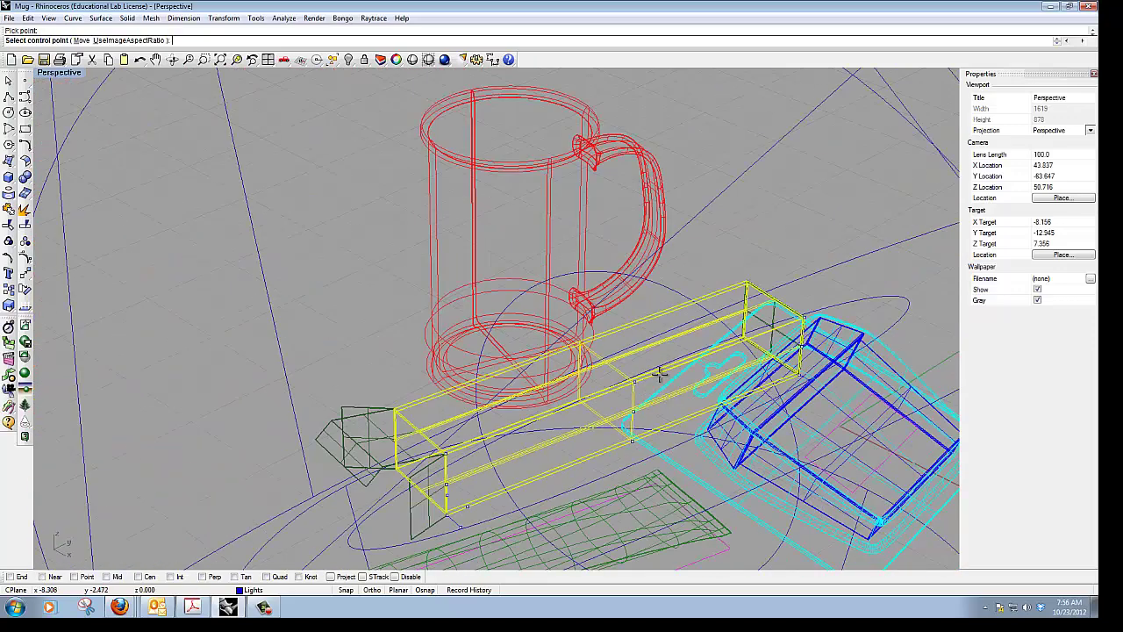
{"action": "right_click", "coordinate": [713, 428]}
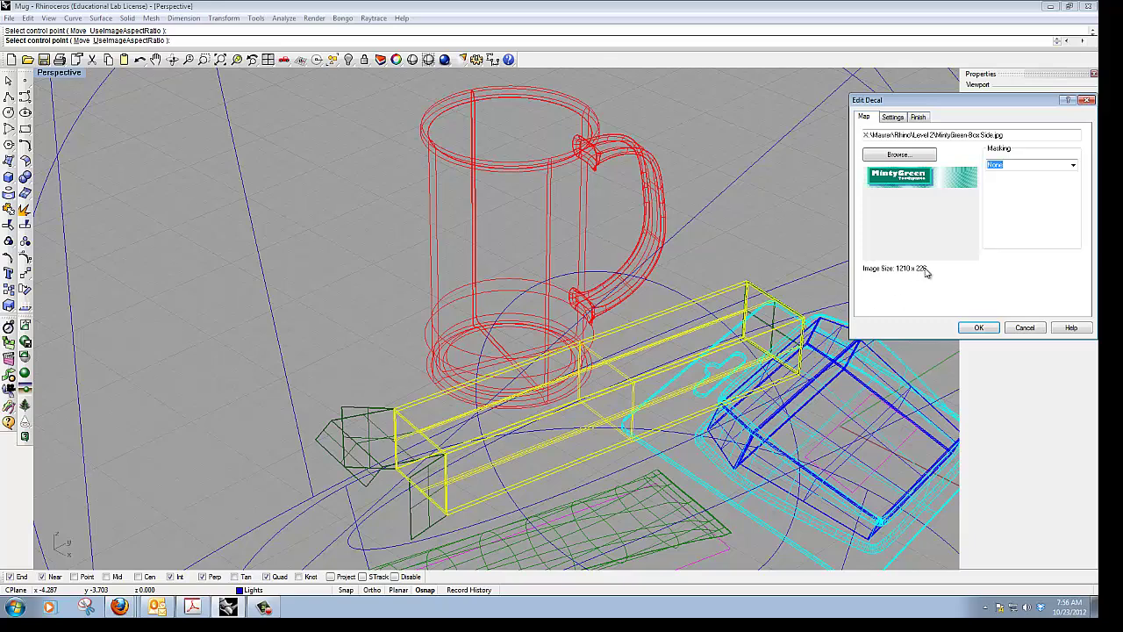
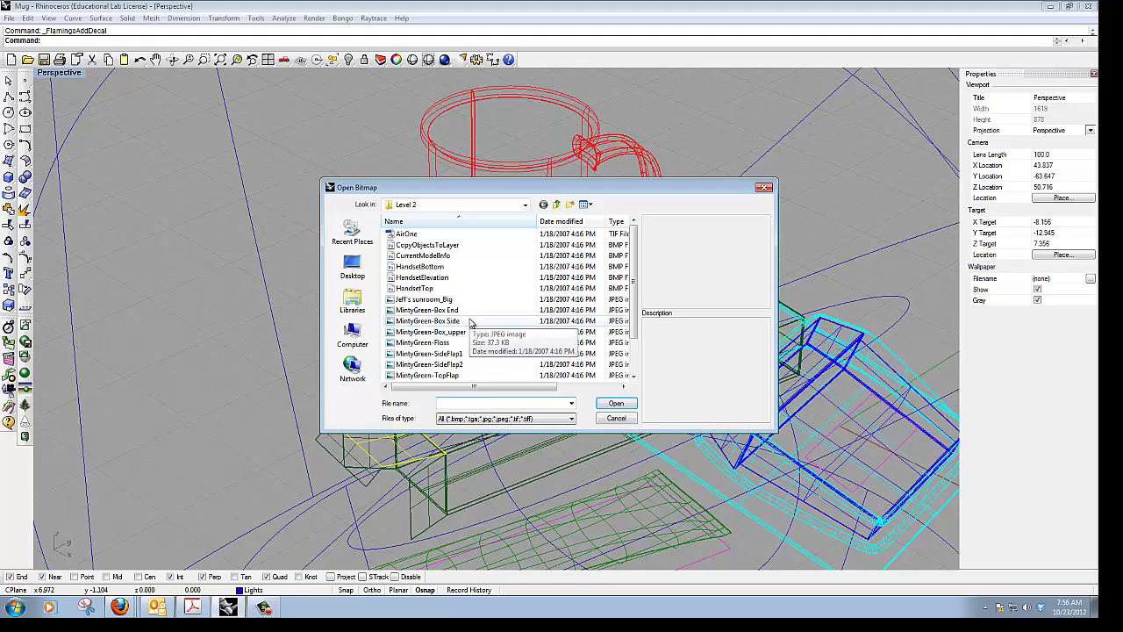
- Choose the MintyGreen-Box End image as the top end flap's decal and use Planar mapping
{"action": "left_click", "coordinate": [470, 321]}
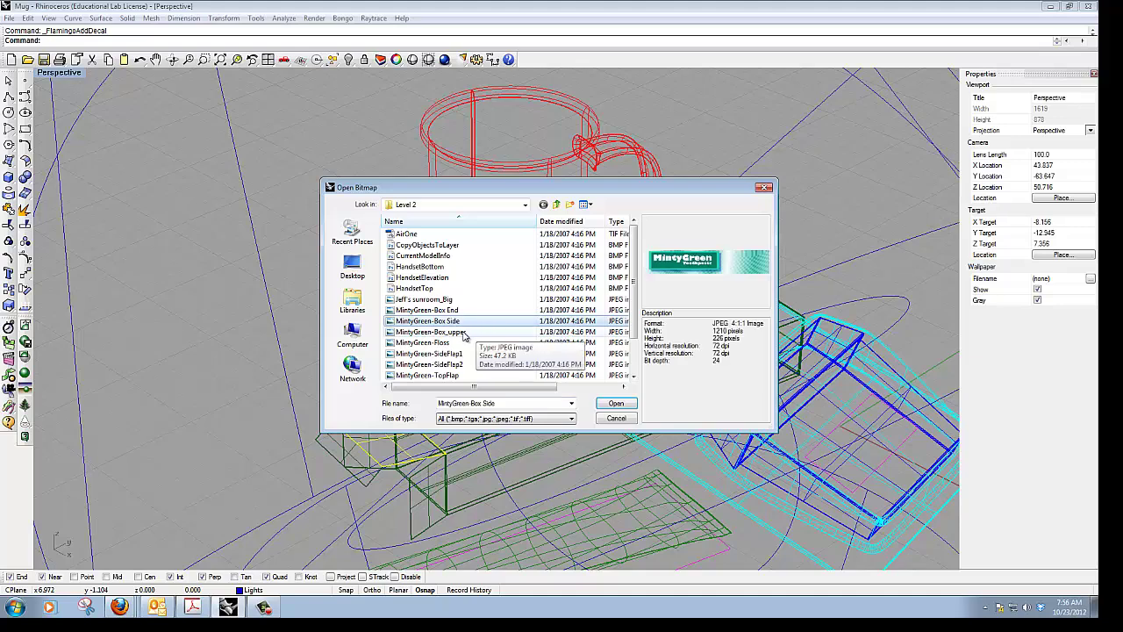
{"action": "left_click", "coordinate": [456, 311]}
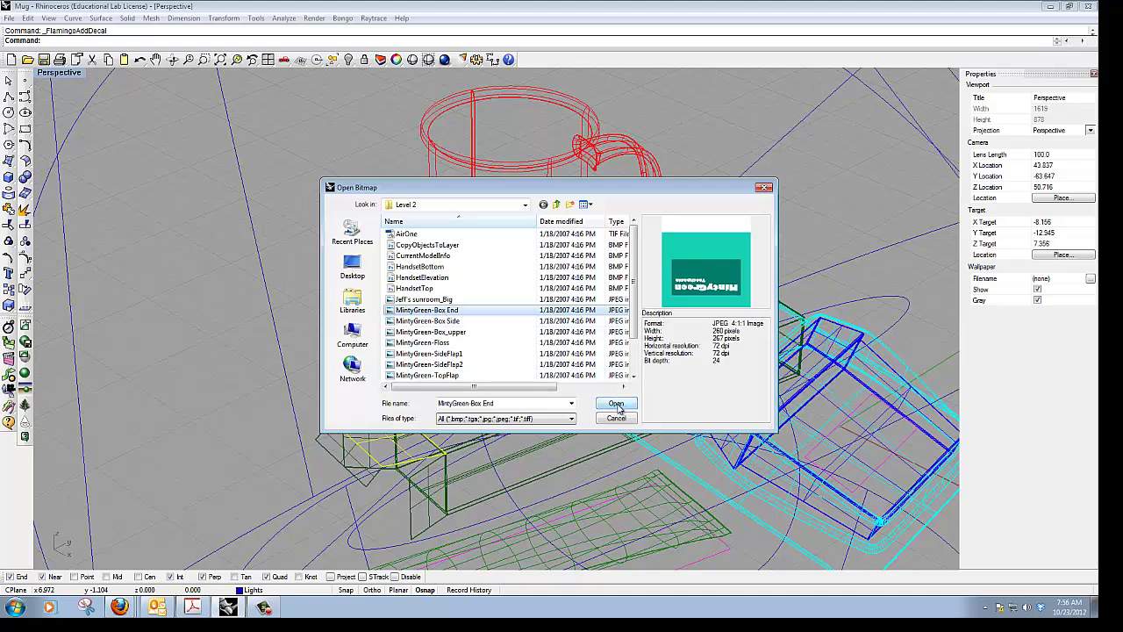
{"action": "left_click", "coordinate": [617, 405]}
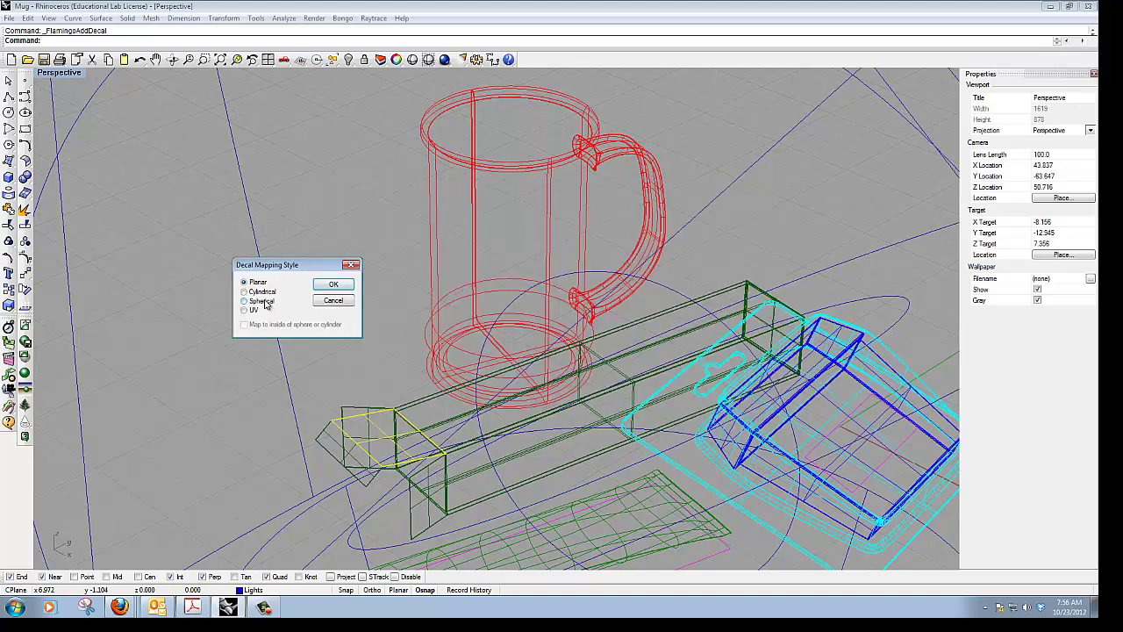
{"action": "left_click", "coordinate": [333, 285]}
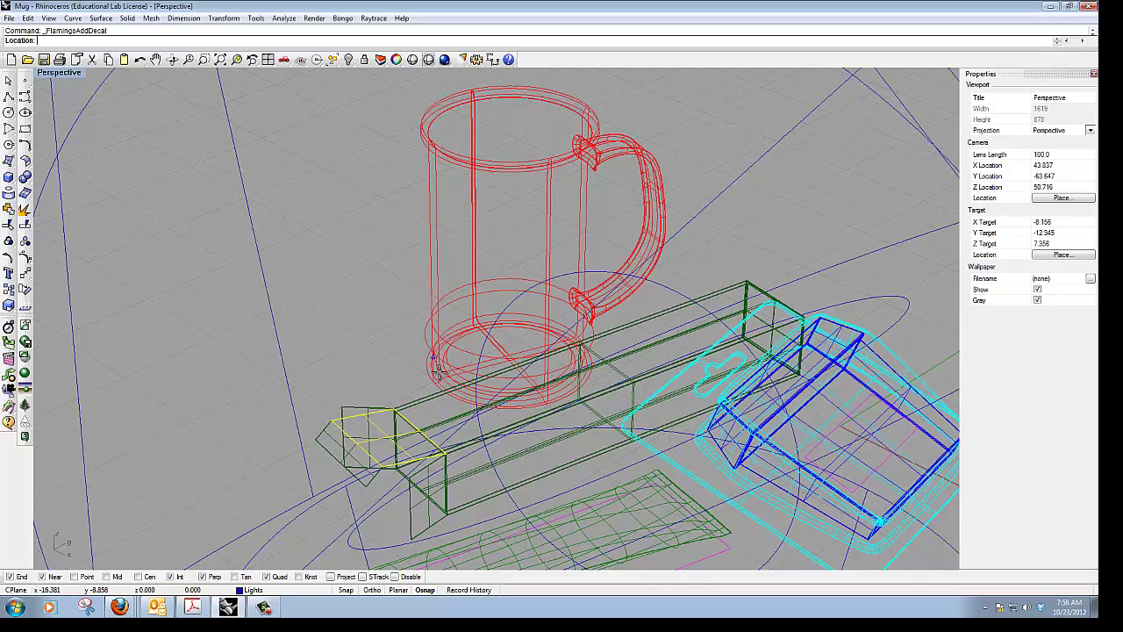
- Place the flap decal from the hinge's rear corner to its front corner, with the height direction toward the flap's outer rear corner
{"action": "scroll", "coordinate": [454, 412], "scroll_direction": "up", "scroll_amount": 5}
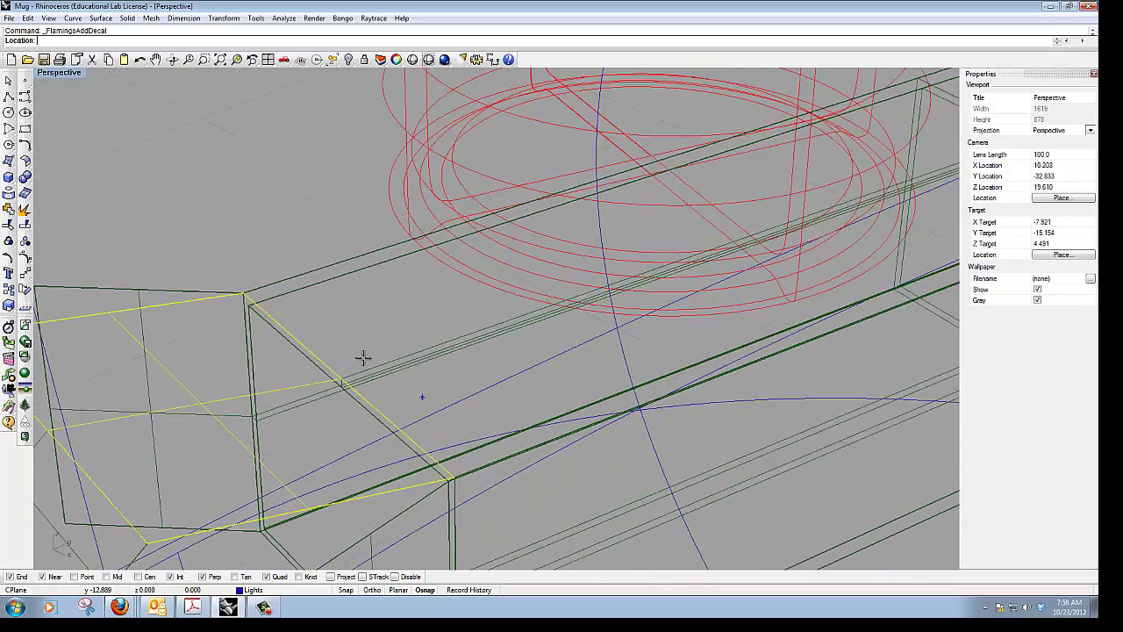
{"action": "scroll", "coordinate": [335, 323], "scroll_direction": "down", "scroll_amount": 4}
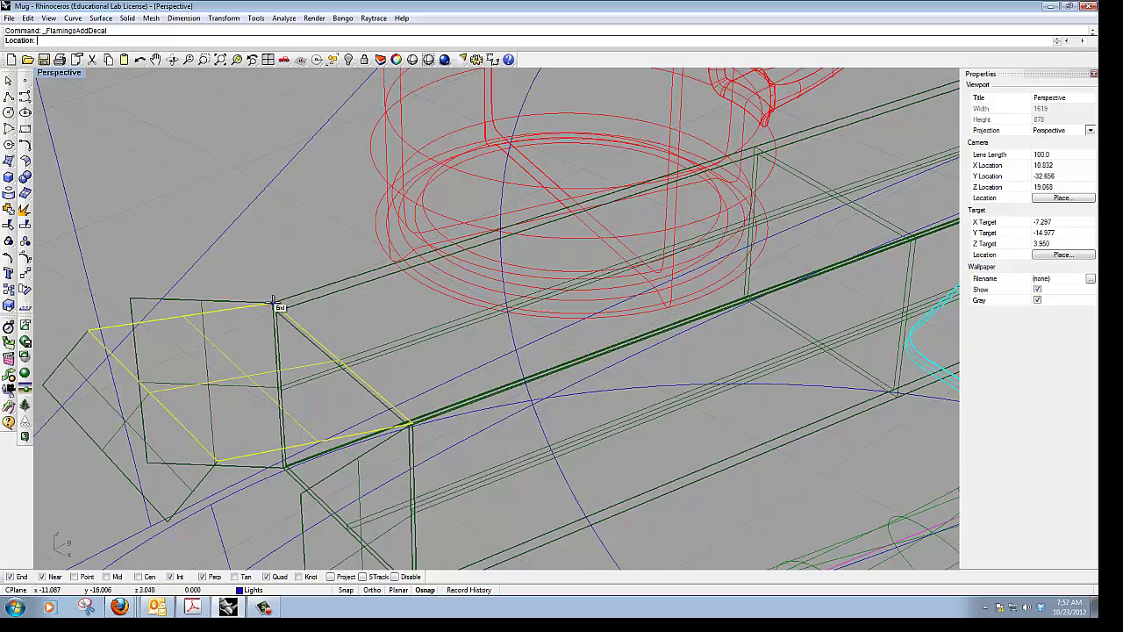
{"action": "left_click", "coordinate": [273, 303]}
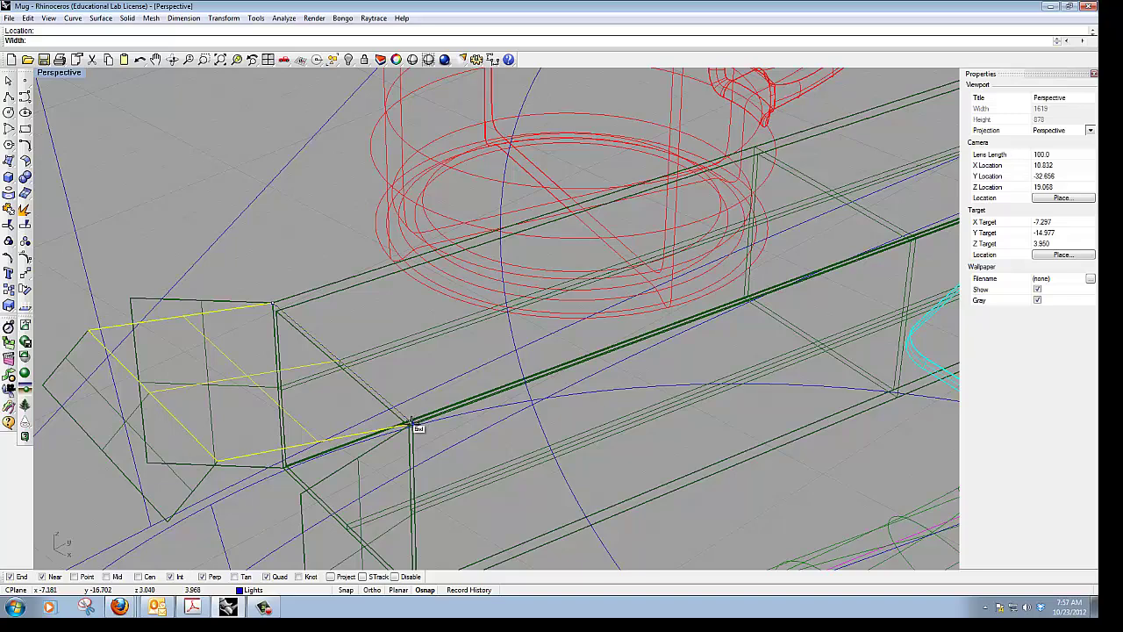
{"action": "left_click", "coordinate": [413, 424]}
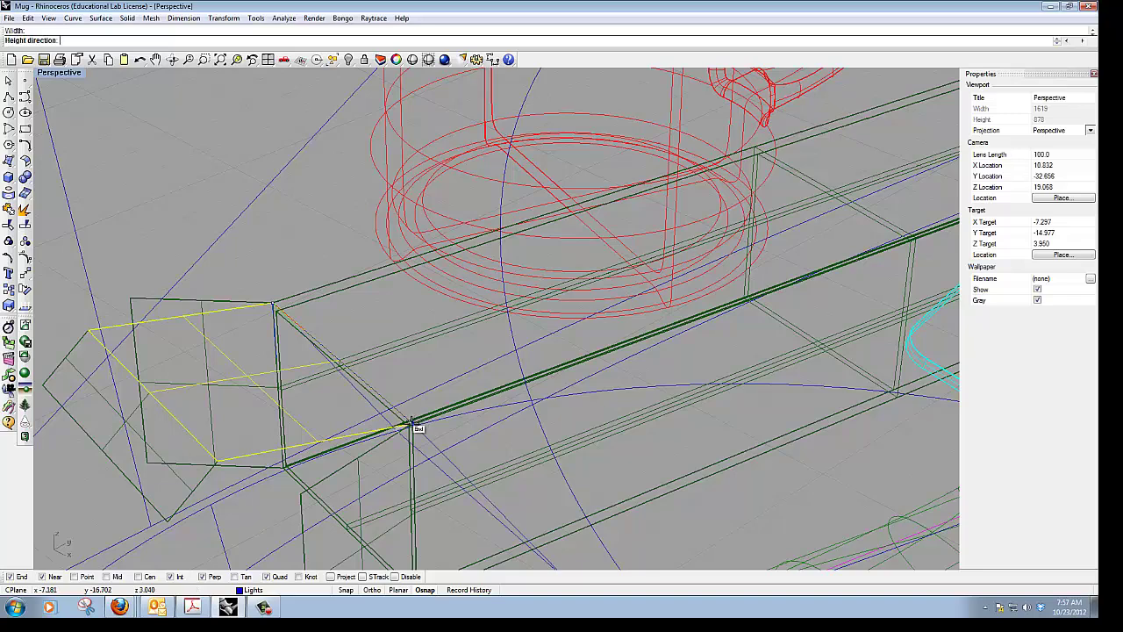
{"action": "left_click", "coordinate": [90, 331]}
- Move the decal's outer middle control point onto the flap's outer edge and accept the decal with its map settings
{"action": "scroll", "coordinate": [189, 353], "scroll_direction": "down", "scroll_amount": 5}
{"action": "scroll", "coordinate": [143, 375], "scroll_direction": "up", "scroll_amount": 5}
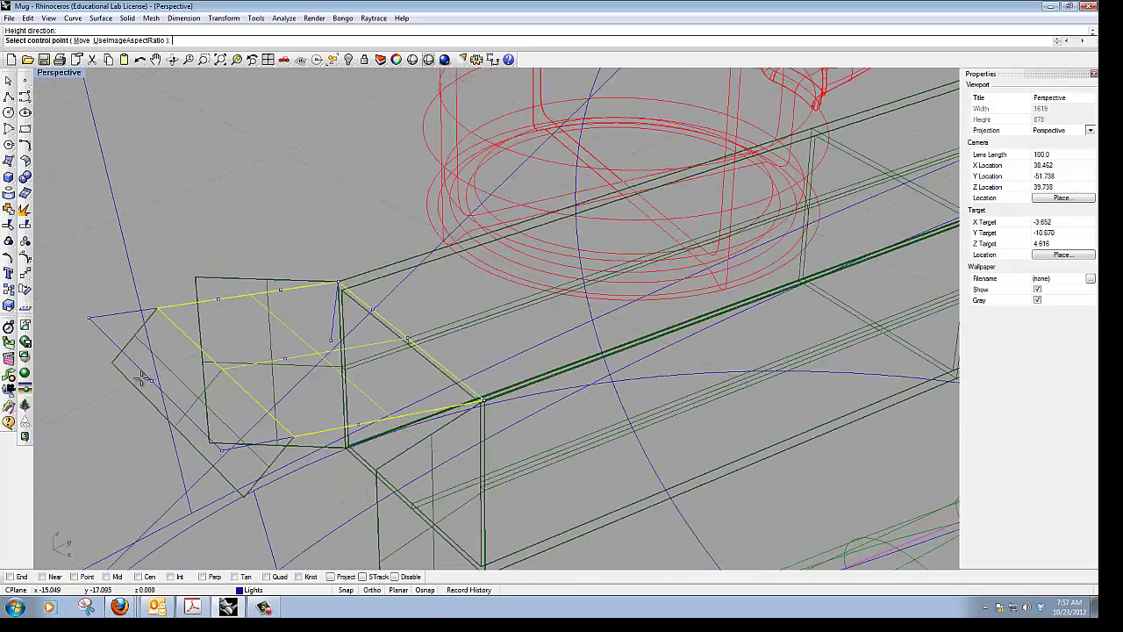
{"action": "left_click", "coordinate": [150, 380]}
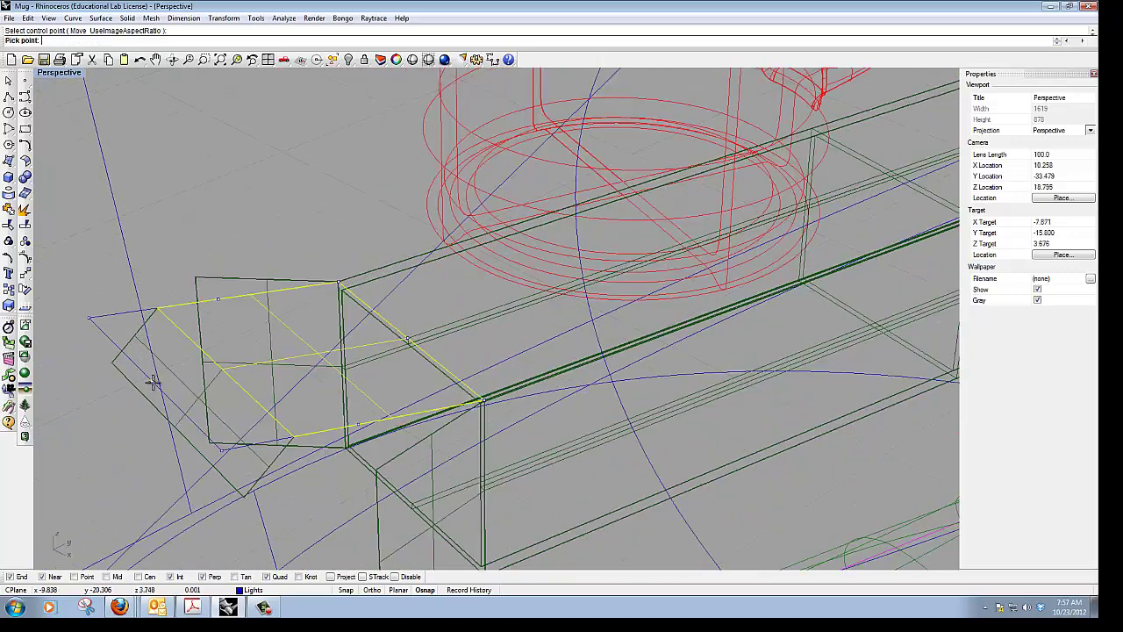
{"action": "left_click", "coordinate": [219, 366]}
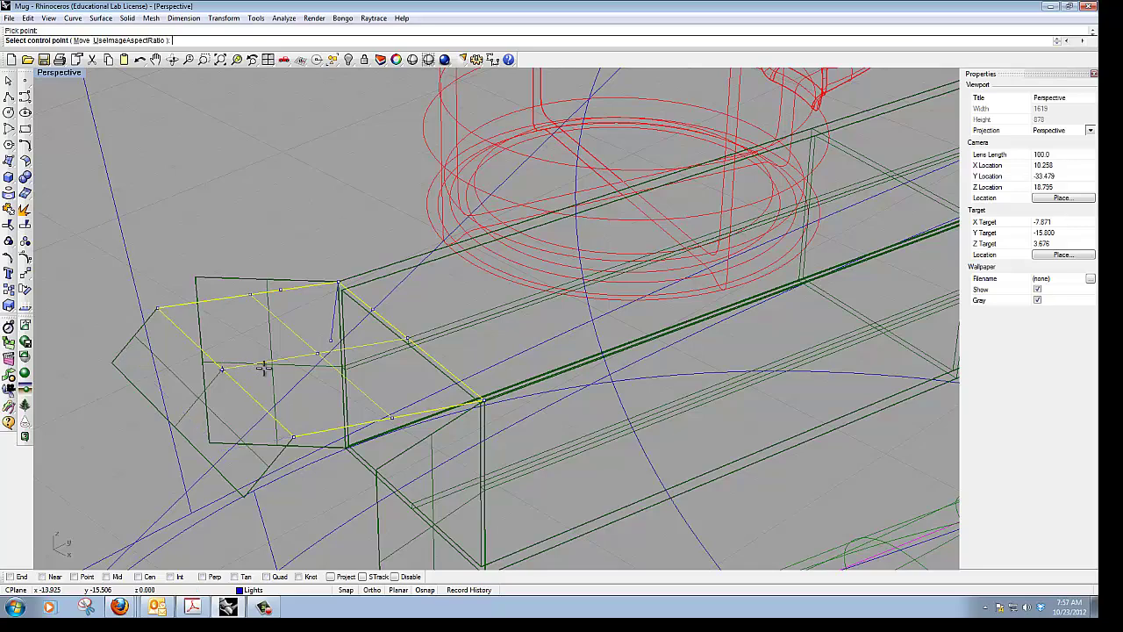
{"action": "key", "text": "Return"}
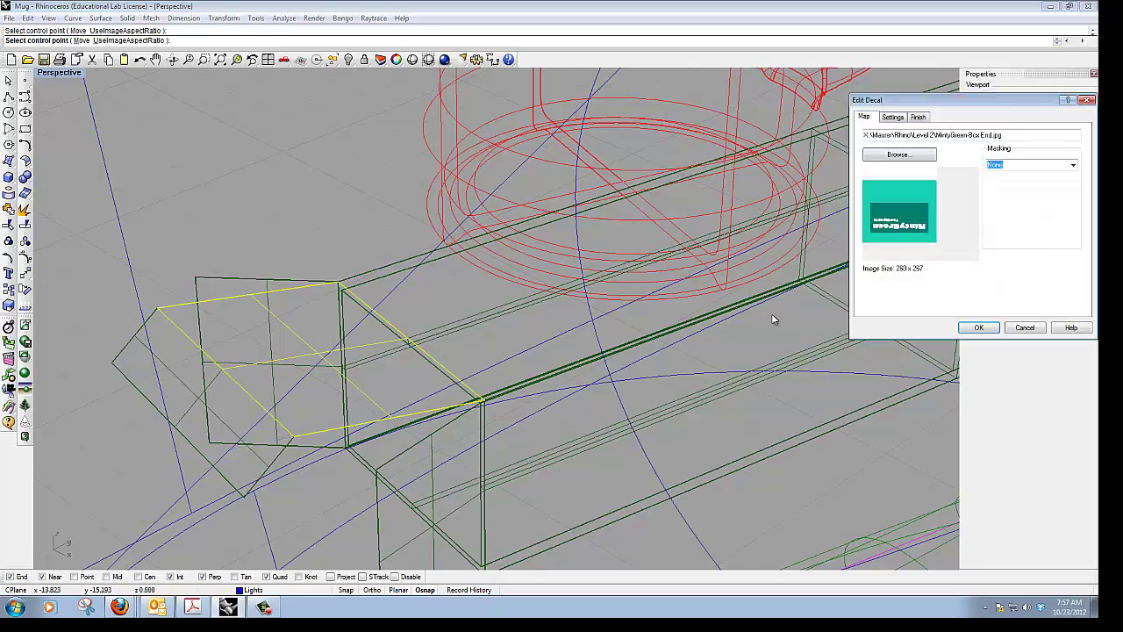
{"action": "left_click", "coordinate": [980, 327]}
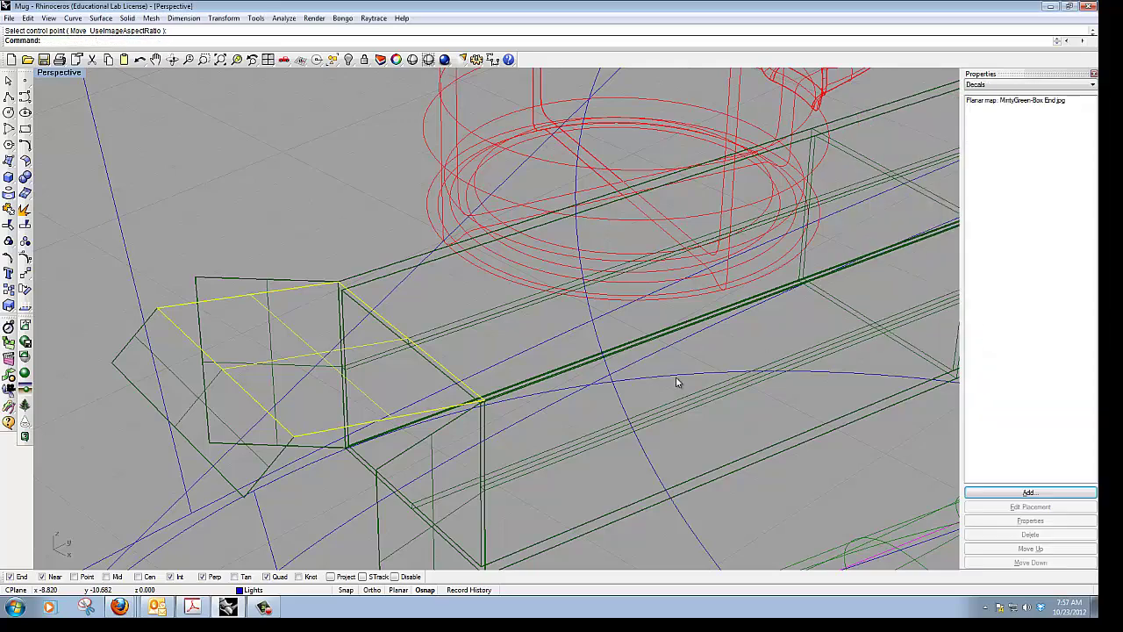
- Raytrace a render to check the side and end flap decals, and close the render window
{"action": "left_click", "coordinate": [374, 17]}
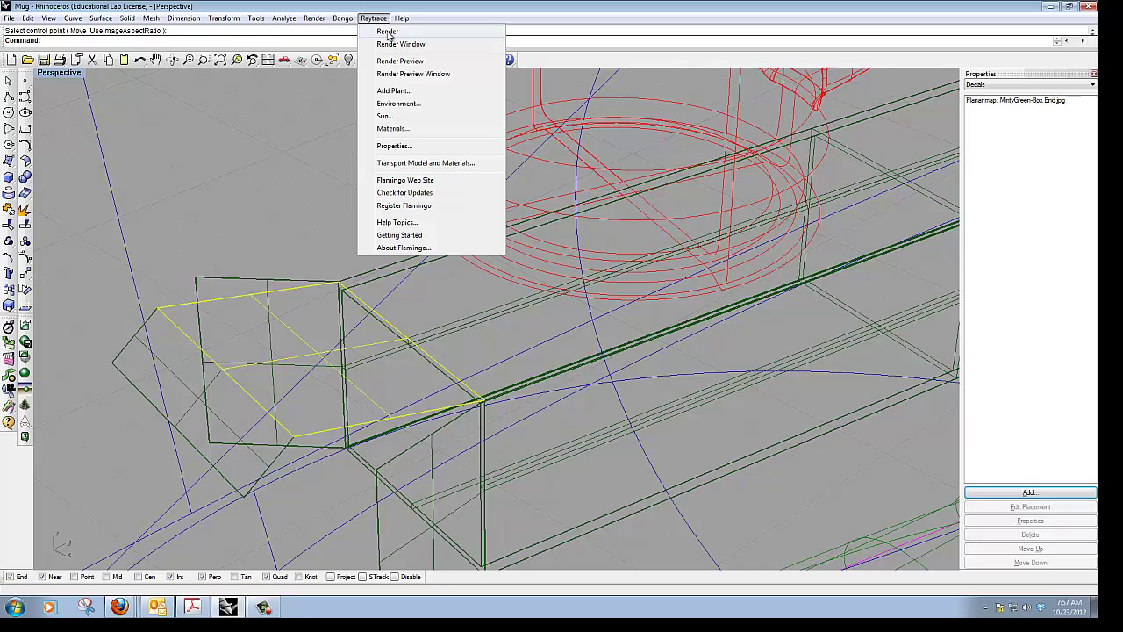
{"action": "left_click", "coordinate": [387, 31]}
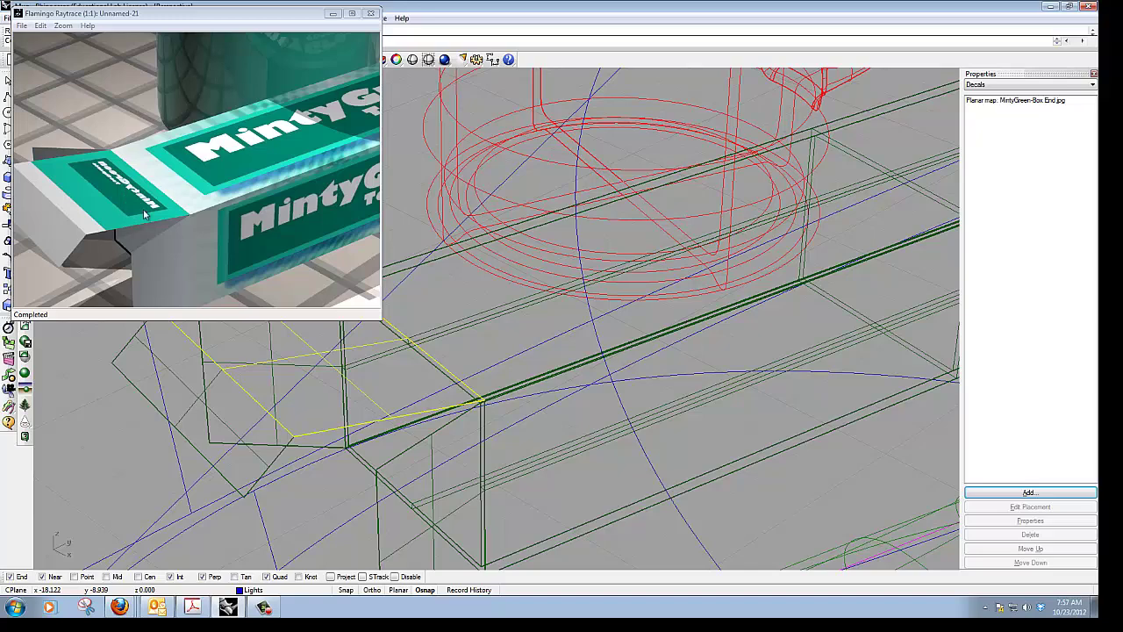
{"action": "left_click", "coordinate": [370, 14]}
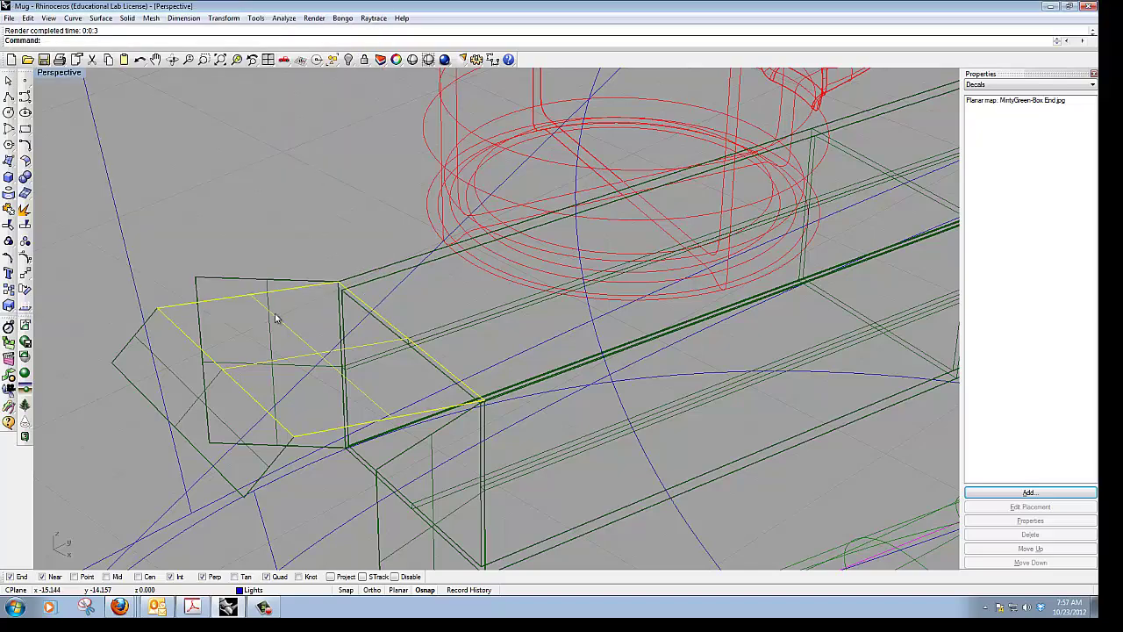
- Delete the top end flap's decal and add the MintyGreen-Box End image again with Planar mapping
{"action": "left_click", "coordinate": [994, 102]}
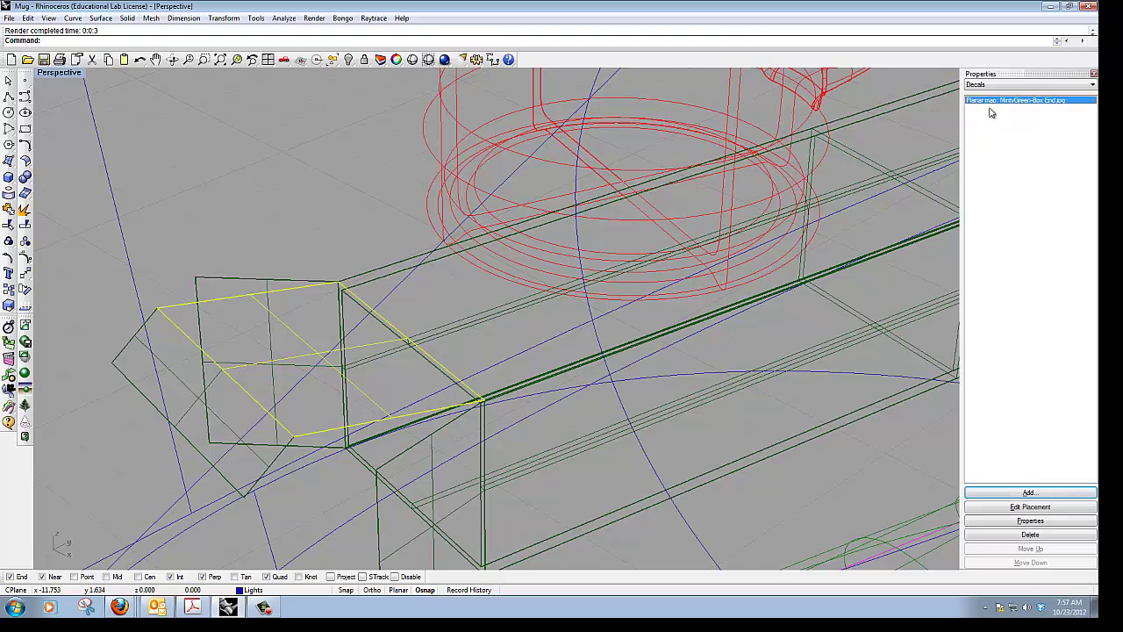
{"action": "left_click", "coordinate": [1029, 535]}
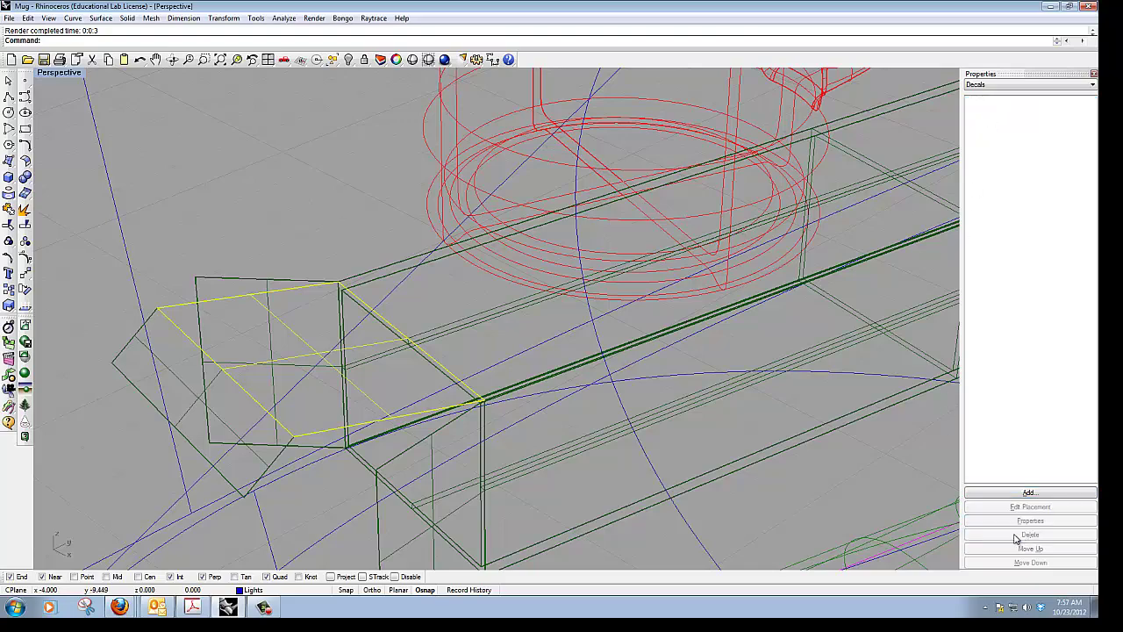
{"action": "left_click", "coordinate": [1030, 493]}
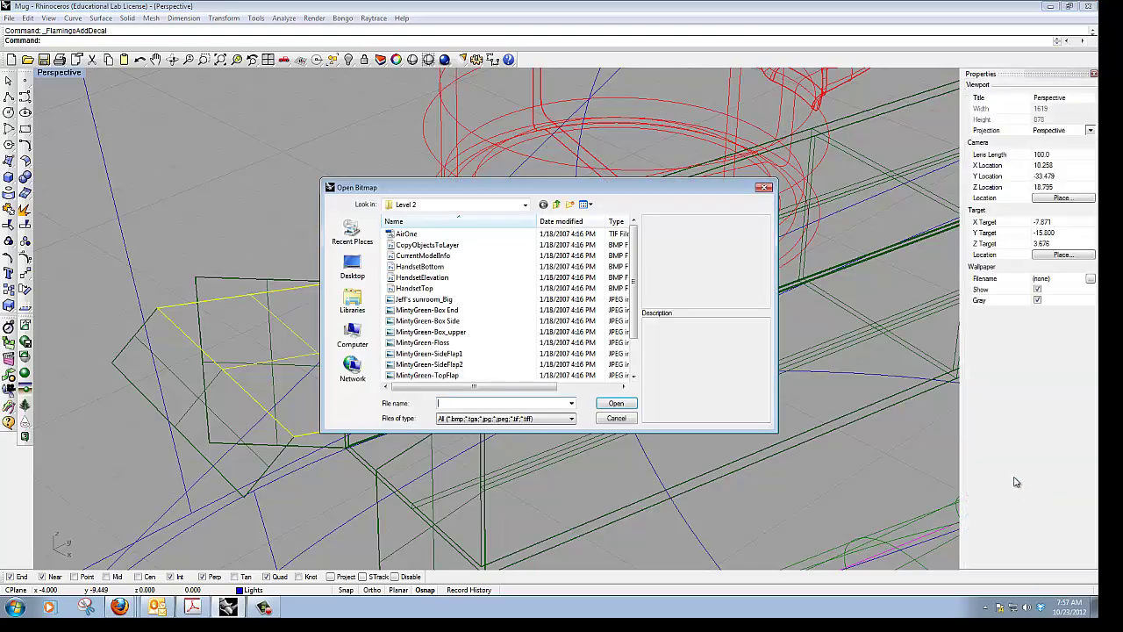
{"action": "left_click", "coordinate": [452, 310]}
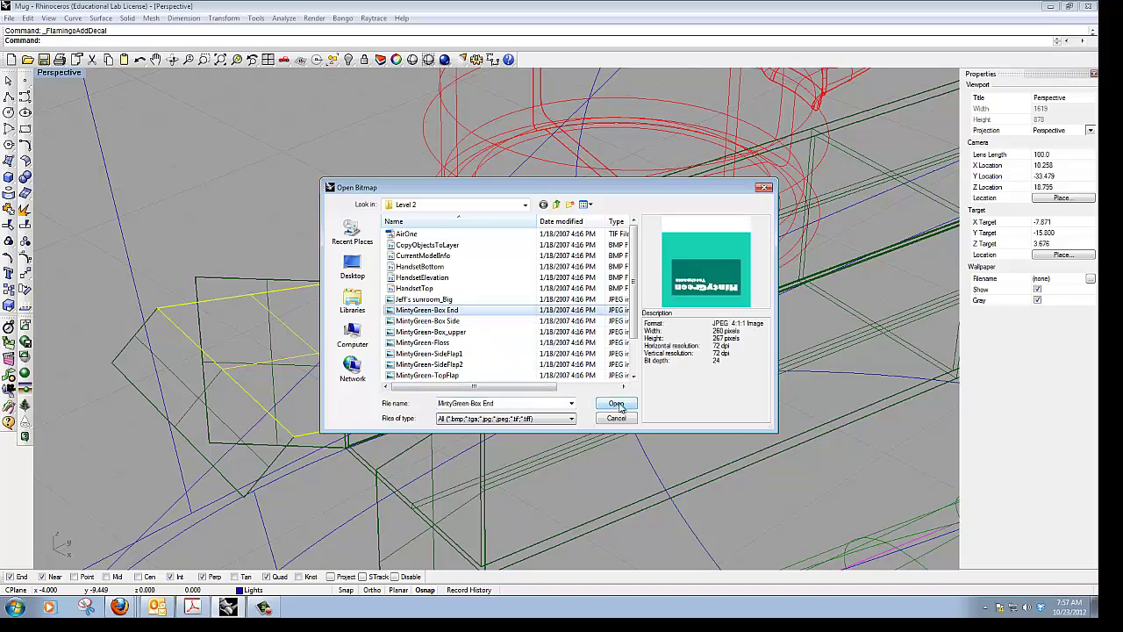
{"action": "left_click", "coordinate": [616, 405]}
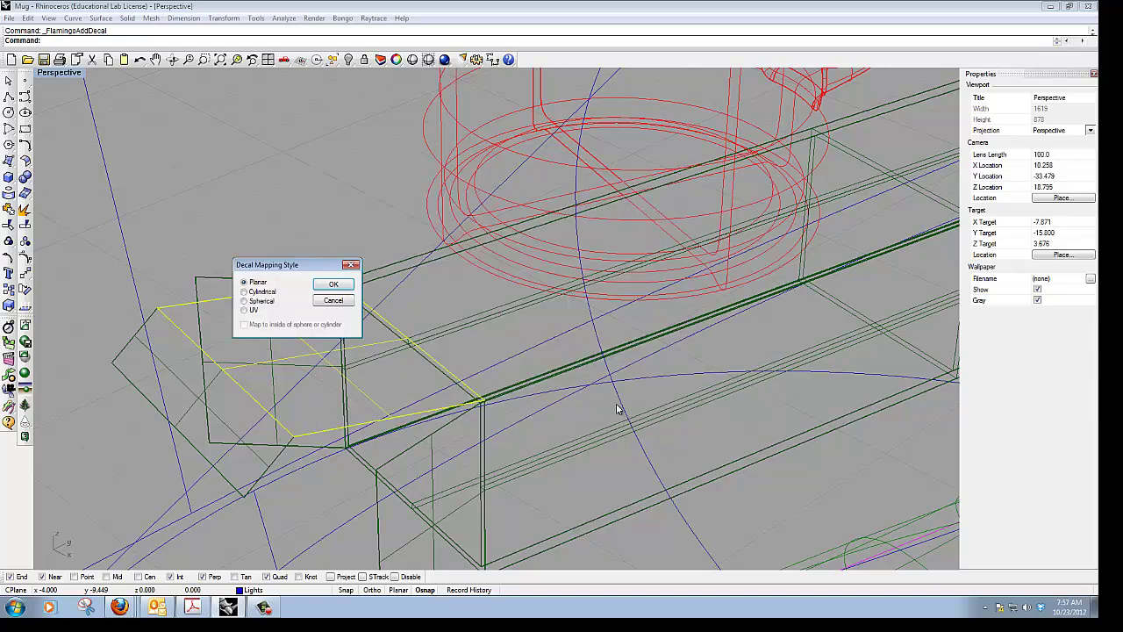
{"action": "left_click", "coordinate": [327, 284]}
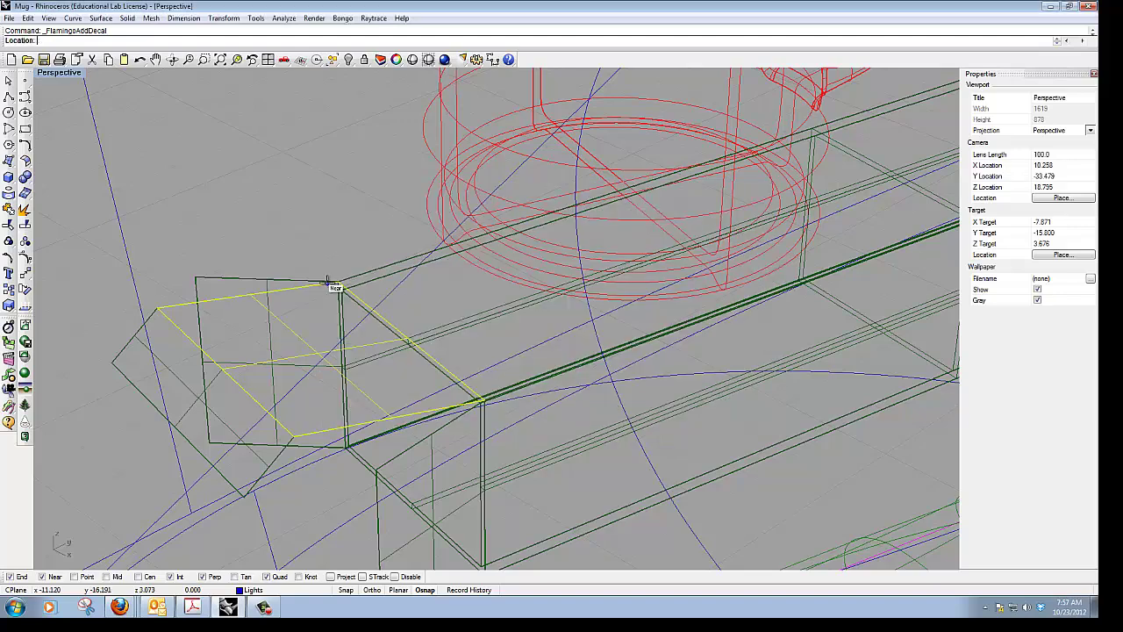
- Place the decal from the flap's outer rear corner to its outer front corner, with the height direction toward the hinge's rear corner
{"action": "left_click", "coordinate": [155, 306]}
{"action": "left_click", "coordinate": [293, 435]}
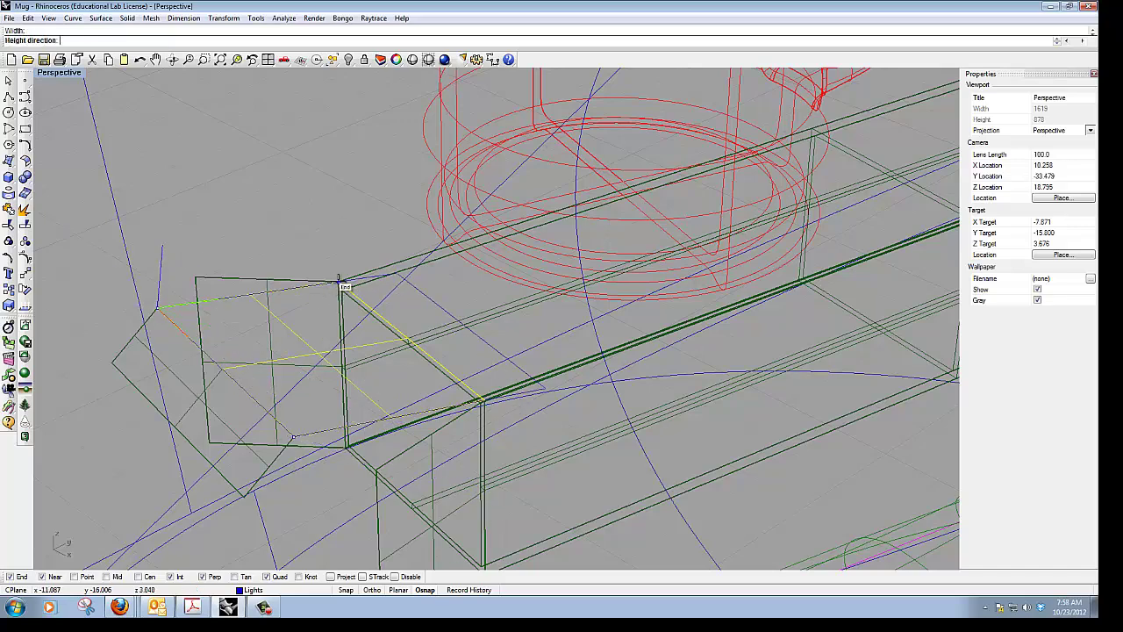
{"action": "left_click", "coordinate": [339, 279]}
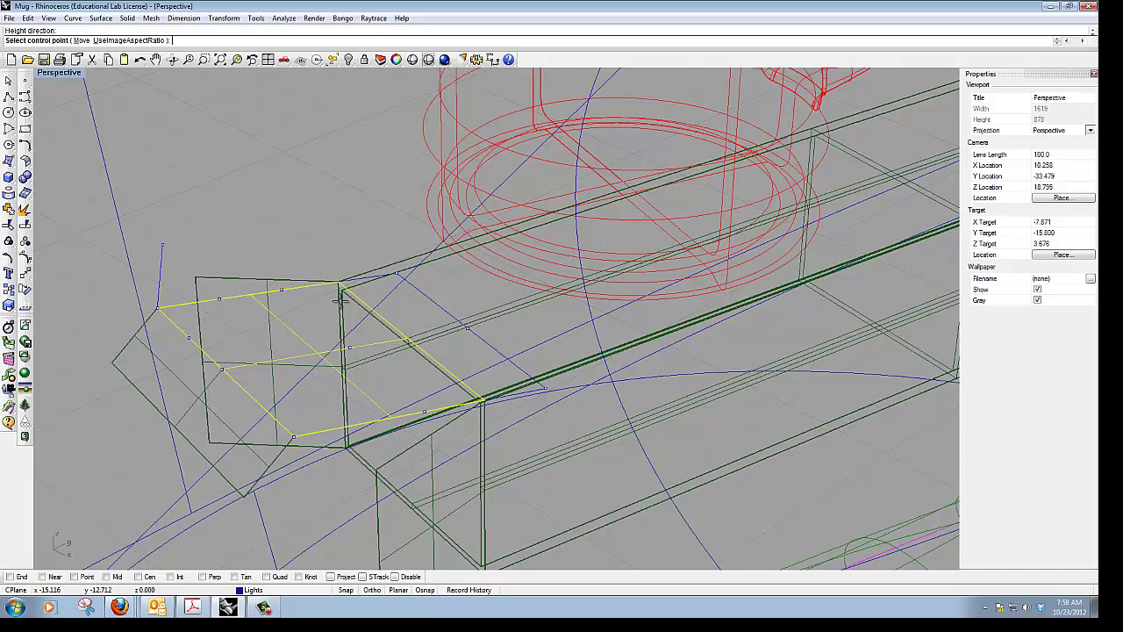
- Move the decal's middle control point beyond the hinge back onto the hinge edge and accept the decal with masking None
{"action": "left_click", "coordinate": [468, 327]}
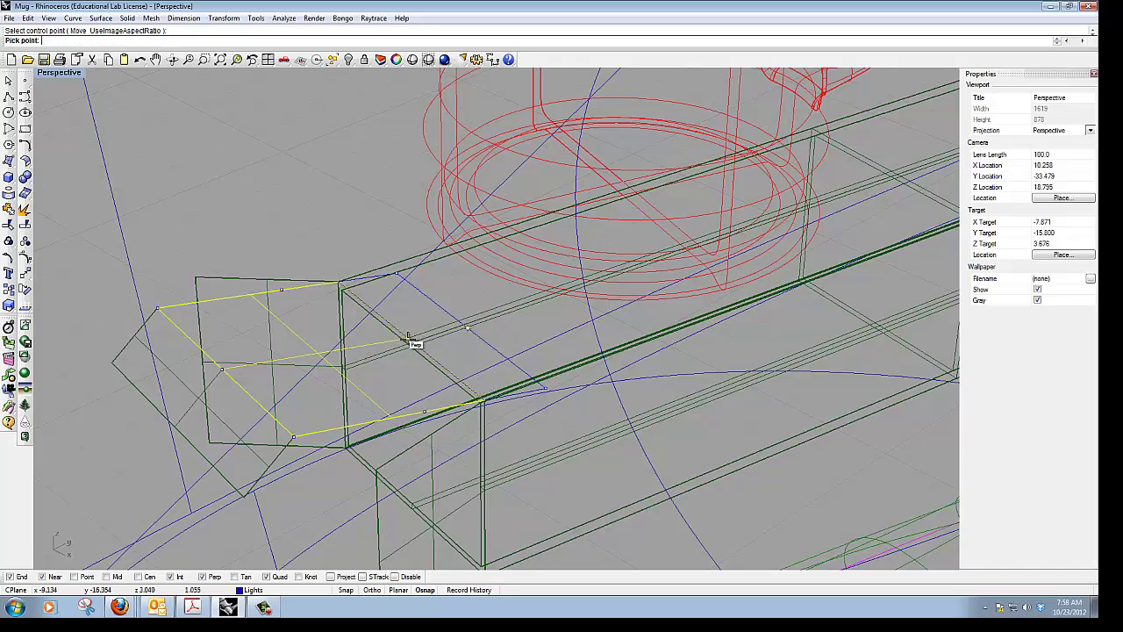
{"action": "left_click", "coordinate": [409, 341]}
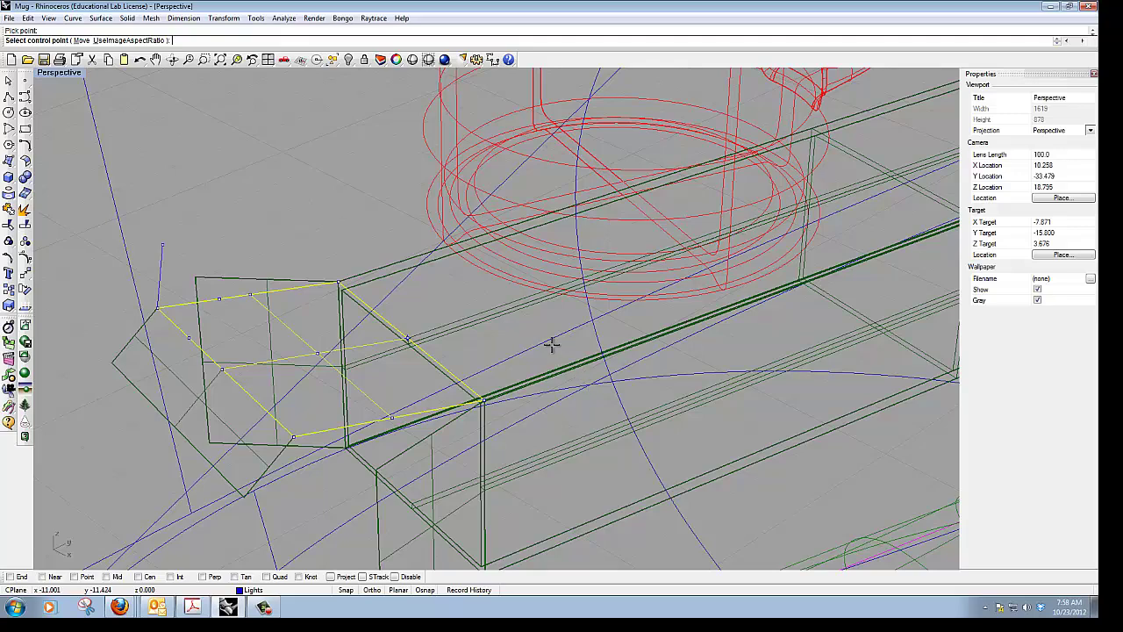
{"action": "key", "text": "Return"}
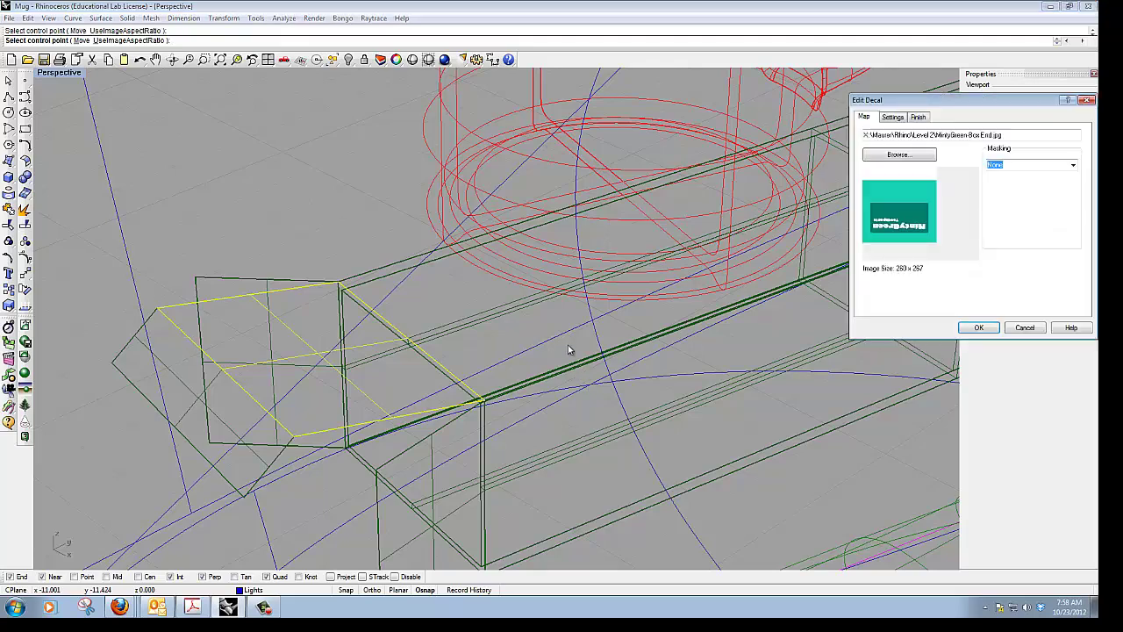
{"action": "left_click", "coordinate": [979, 327]}
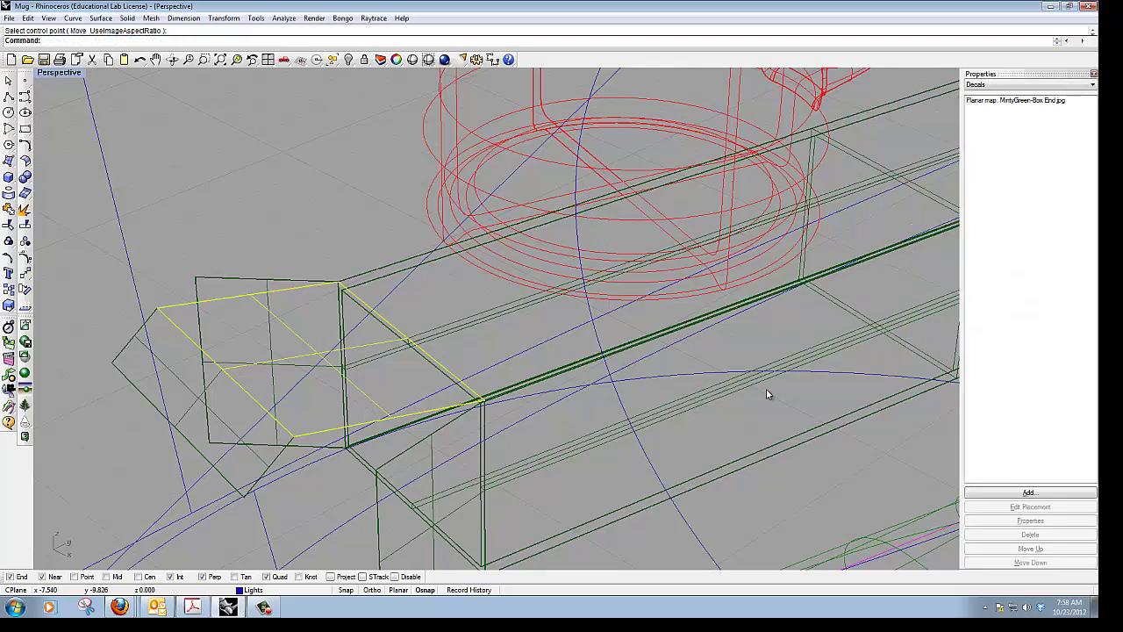
- Raytrace a render to check the orientation of the end flap's decal, and close the render window
{"action": "left_click", "coordinate": [374, 17]}
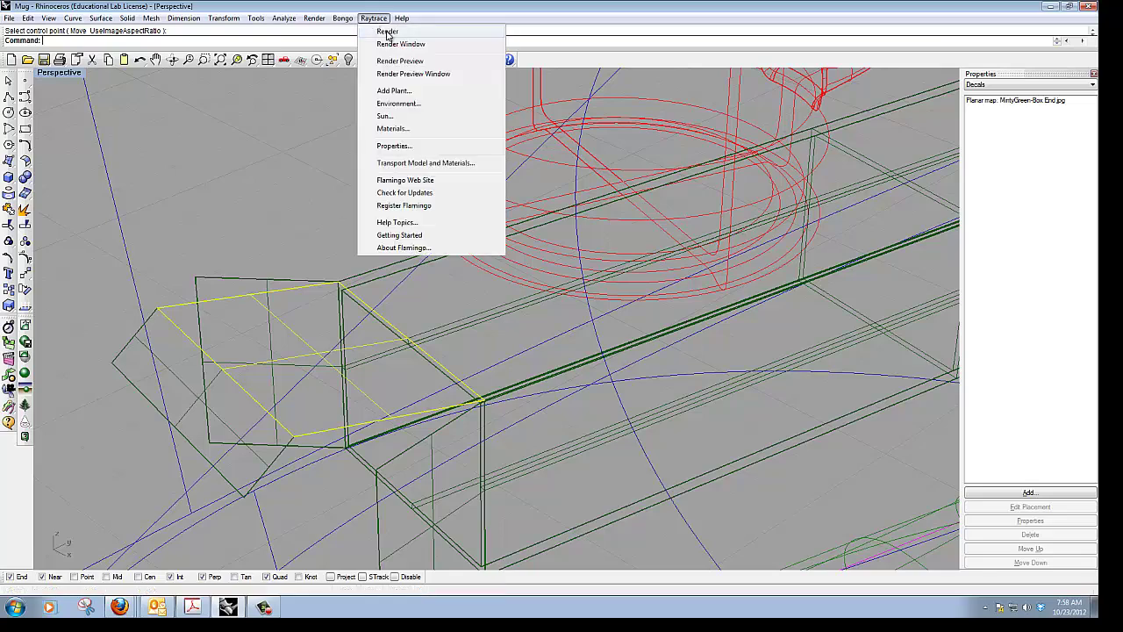
{"action": "left_click", "coordinate": [463, 84]}
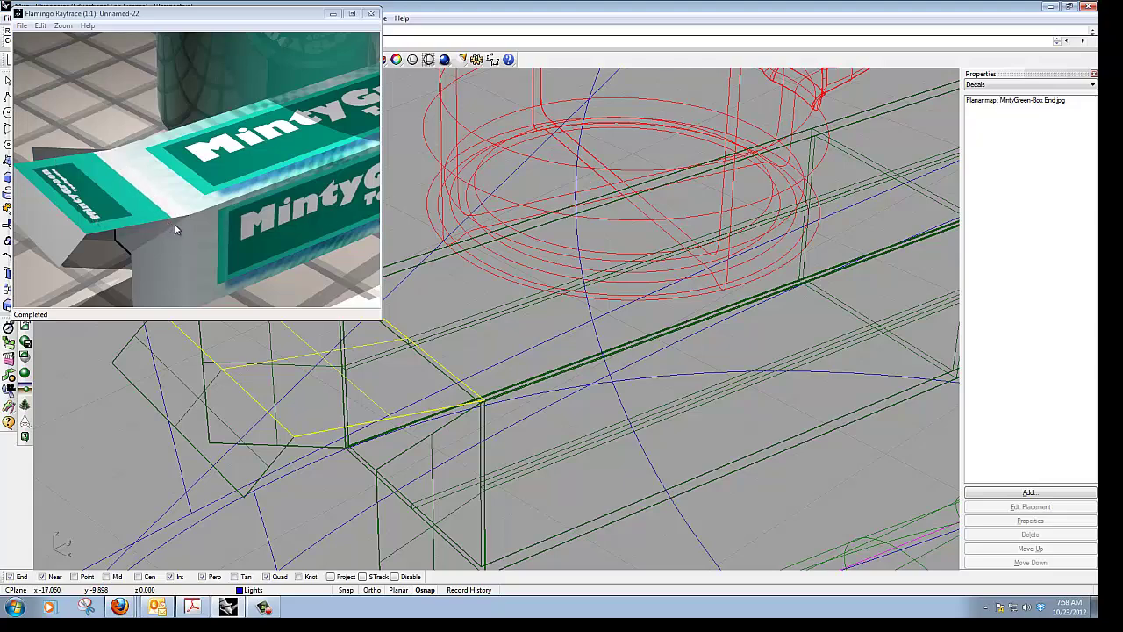
{"action": "left_click", "coordinate": [373, 14]}
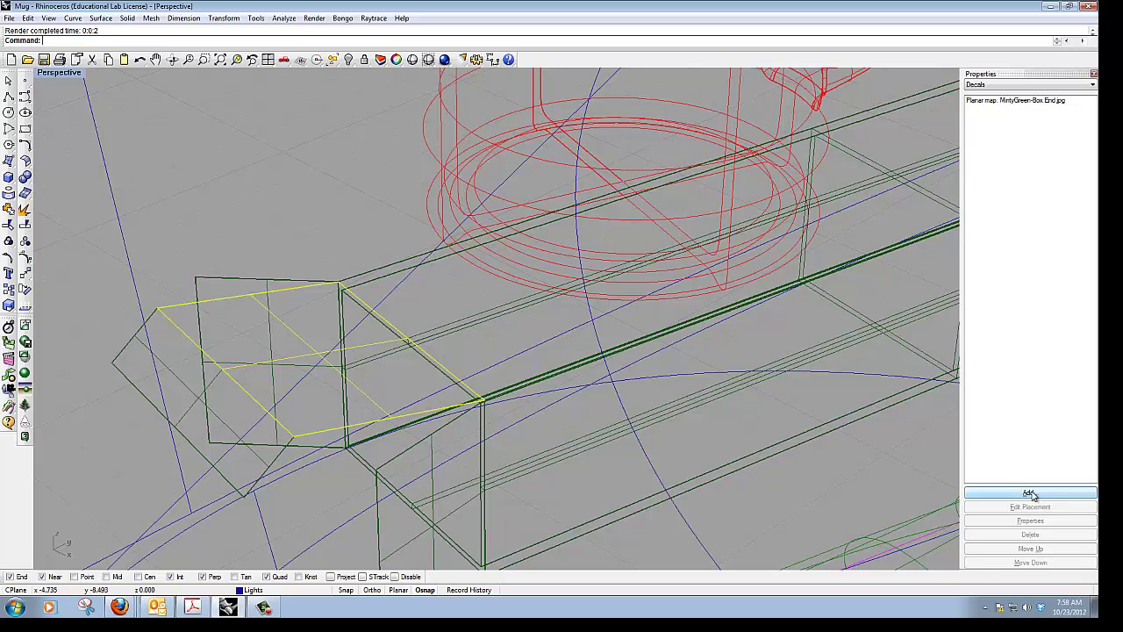
- Select the small tuck flap at the end of the top flap and add the MintyGreen-TopFlap image as a Planar decal
{"action": "key", "text": "ctrl+z"}
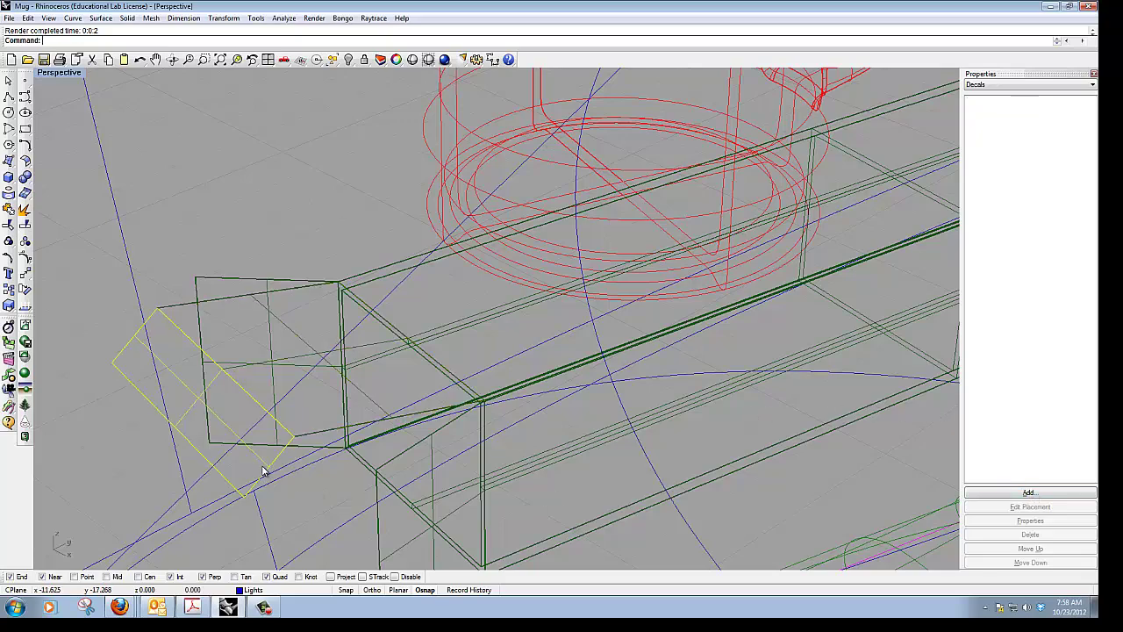
{"action": "left_click", "coordinate": [1029, 493]}
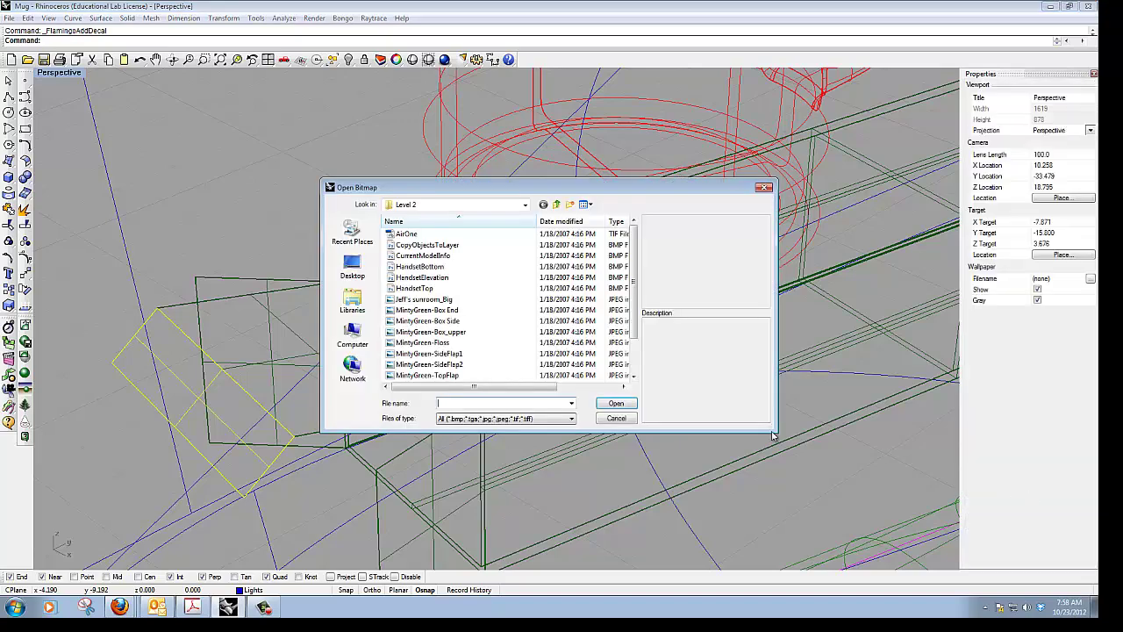
{"action": "left_click_drag", "start_coordinate": [633, 289], "coordinate": [633, 307]}
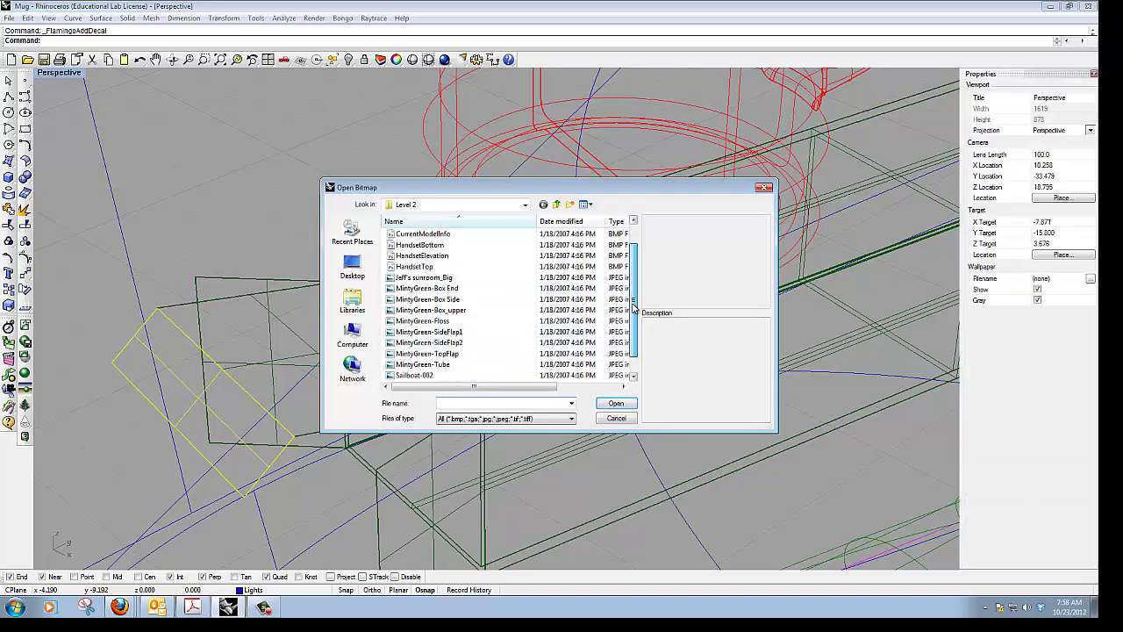
{"action": "left_click", "coordinate": [457, 355]}
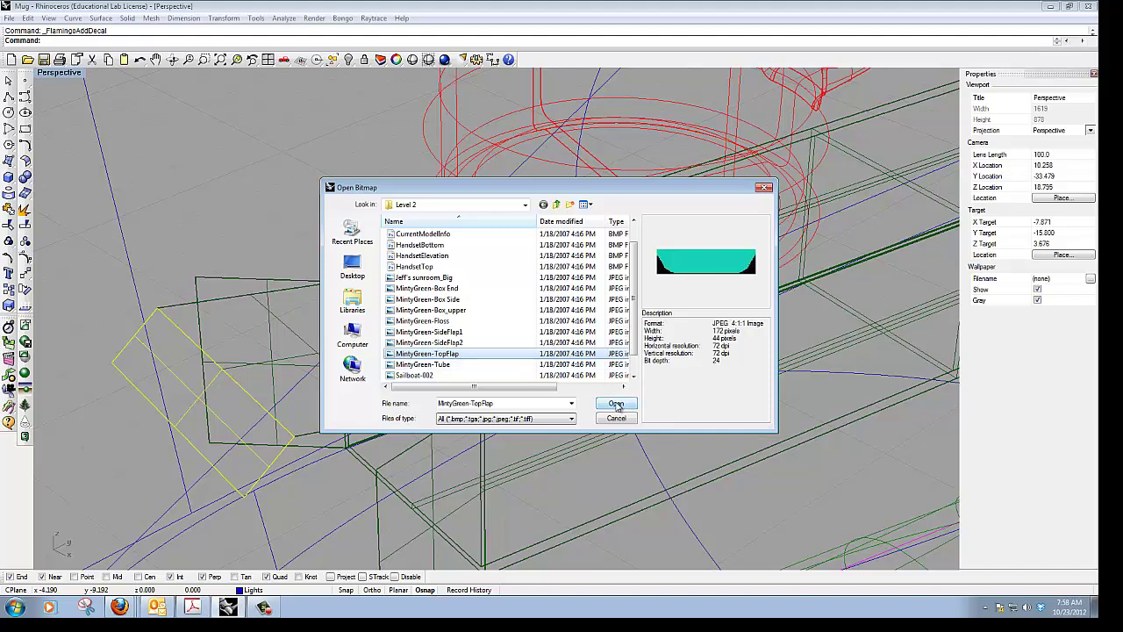
{"action": "left_click", "coordinate": [616, 404]}
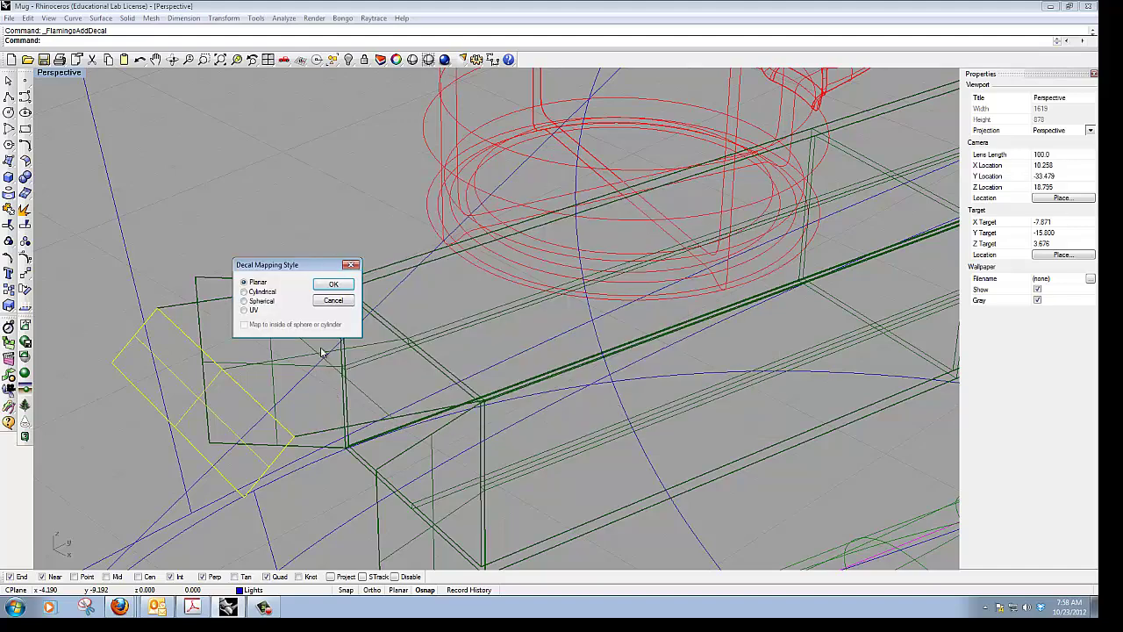
{"action": "left_click", "coordinate": [333, 284]}
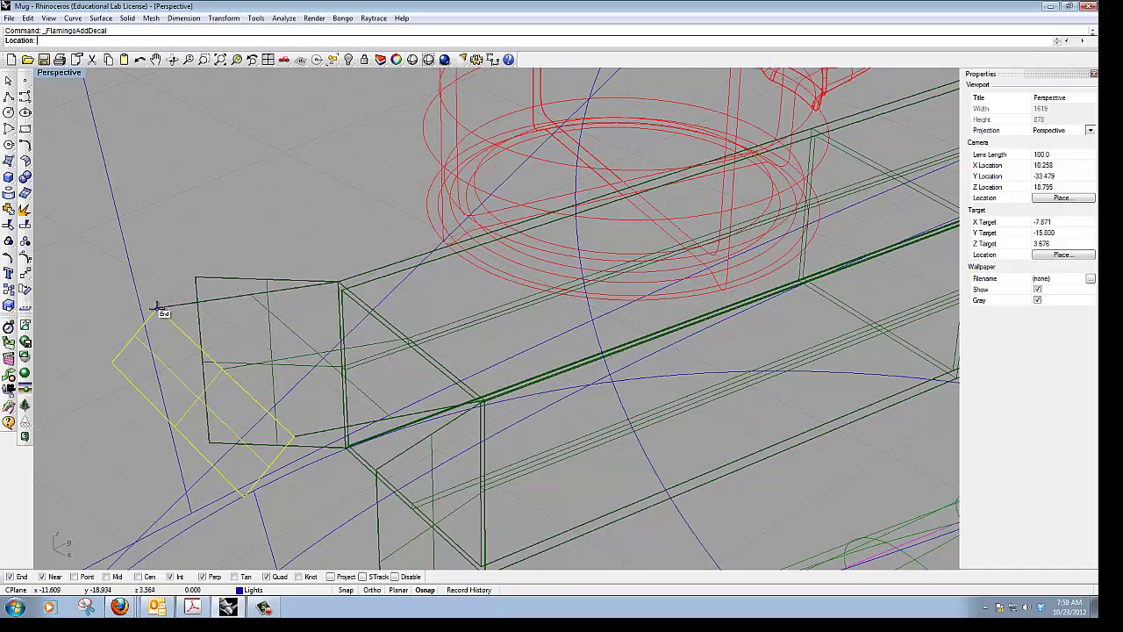
- Place the decal along the tuck flap's outer edge from rear to front corner, with the height direction toward the rear fold corner, and accept the placement
{"action": "left_click", "coordinate": [113, 363]}
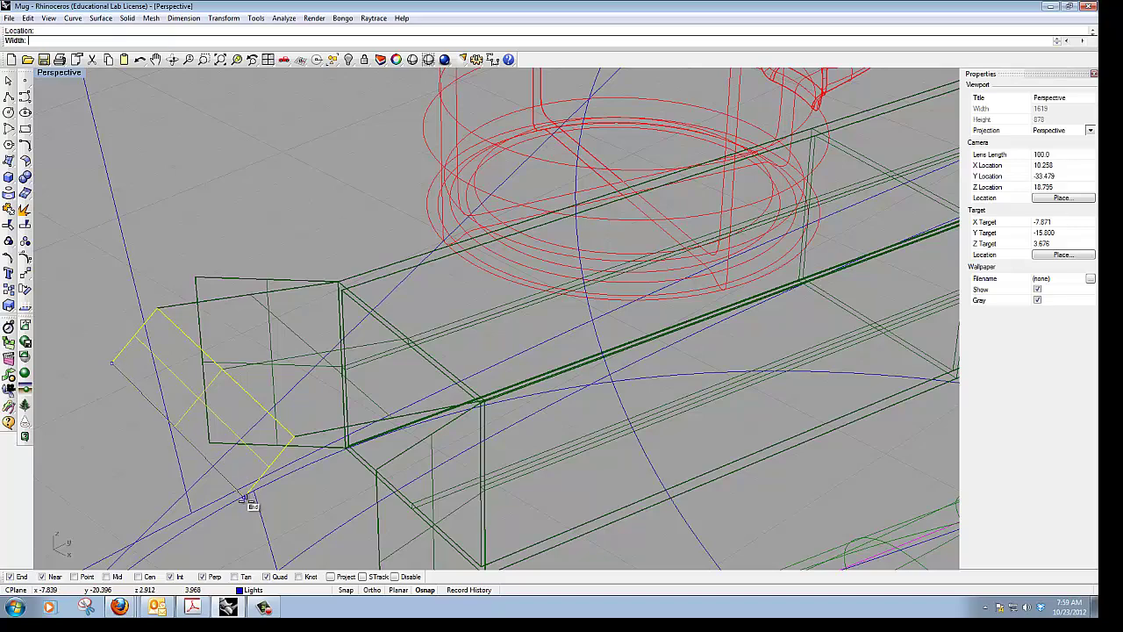
{"action": "left_click", "coordinate": [244, 497]}
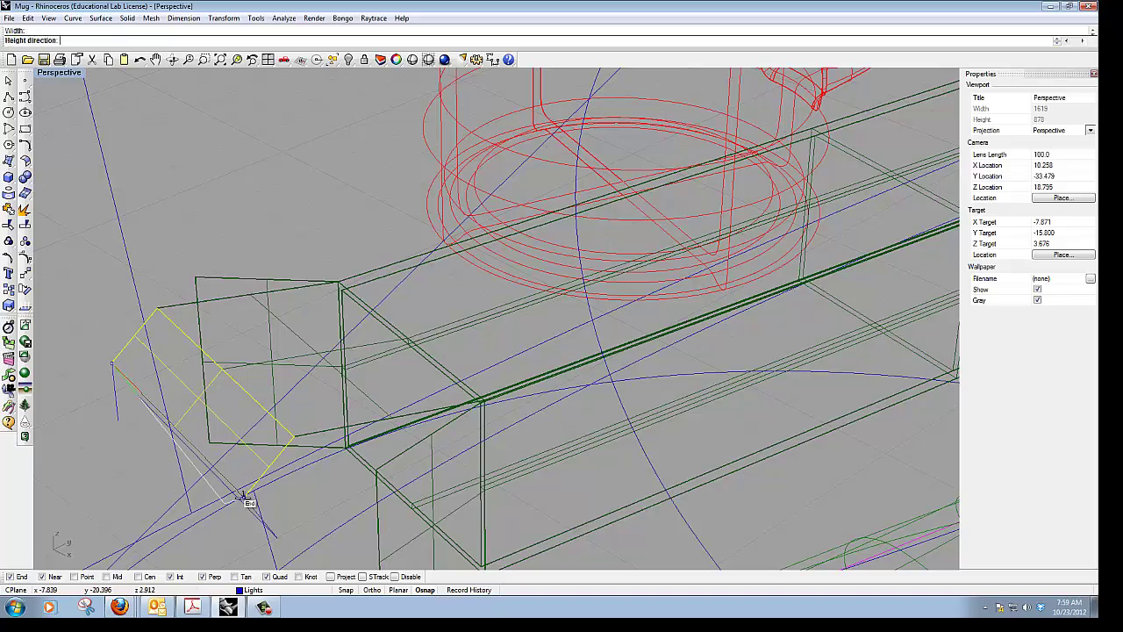
{"action": "left_click", "coordinate": [158, 307]}
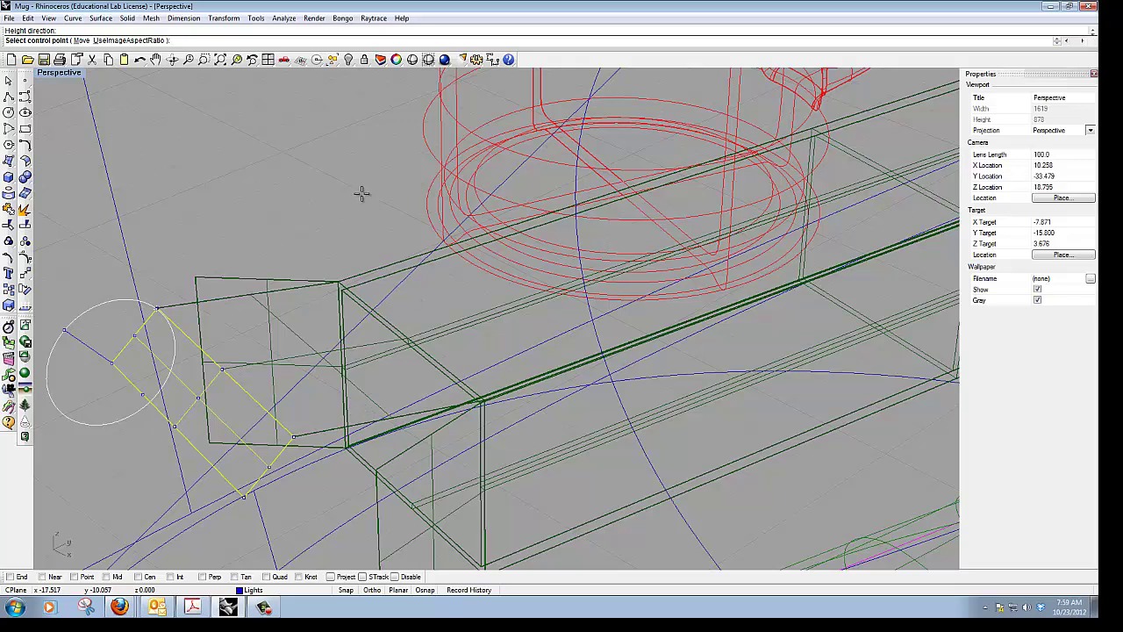
{"action": "key", "text": "Return"}
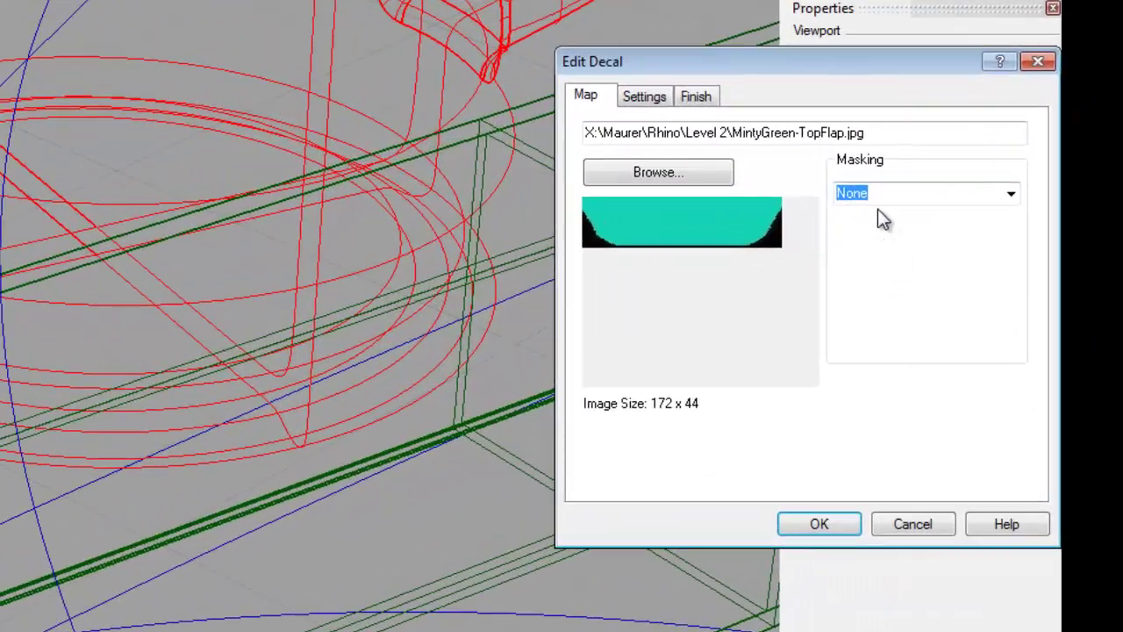
- Set the tuck flap decal's masking to Color with black as the masked color, make it Transparent, and accept the decal
{"action": "left_click", "coordinate": [1011, 193]}
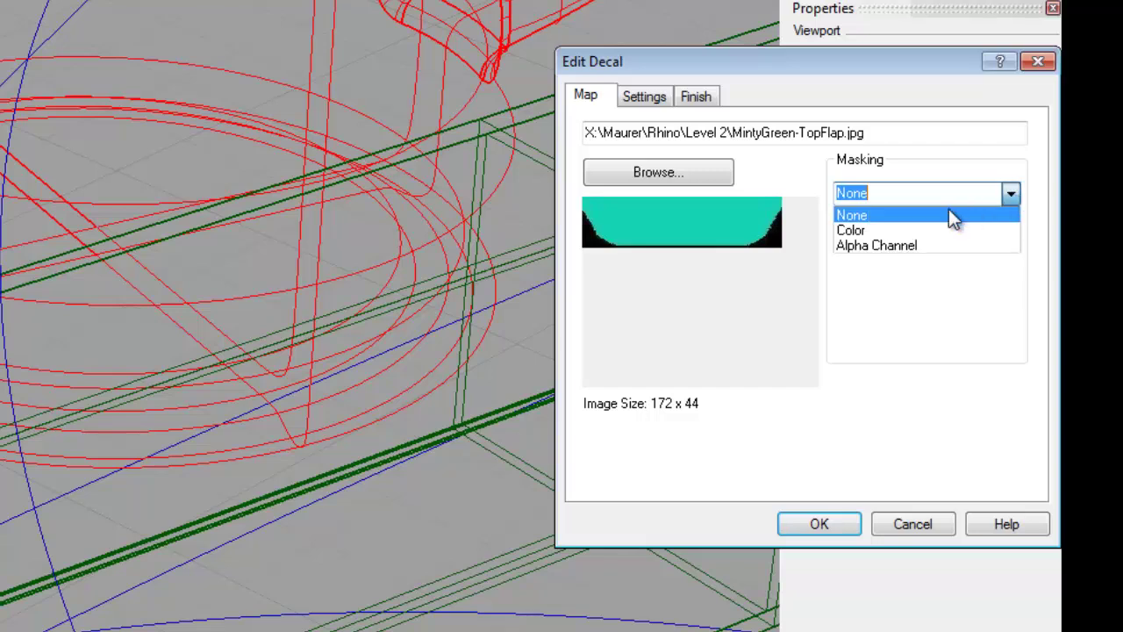
{"action": "left_click", "coordinate": [866, 232]}
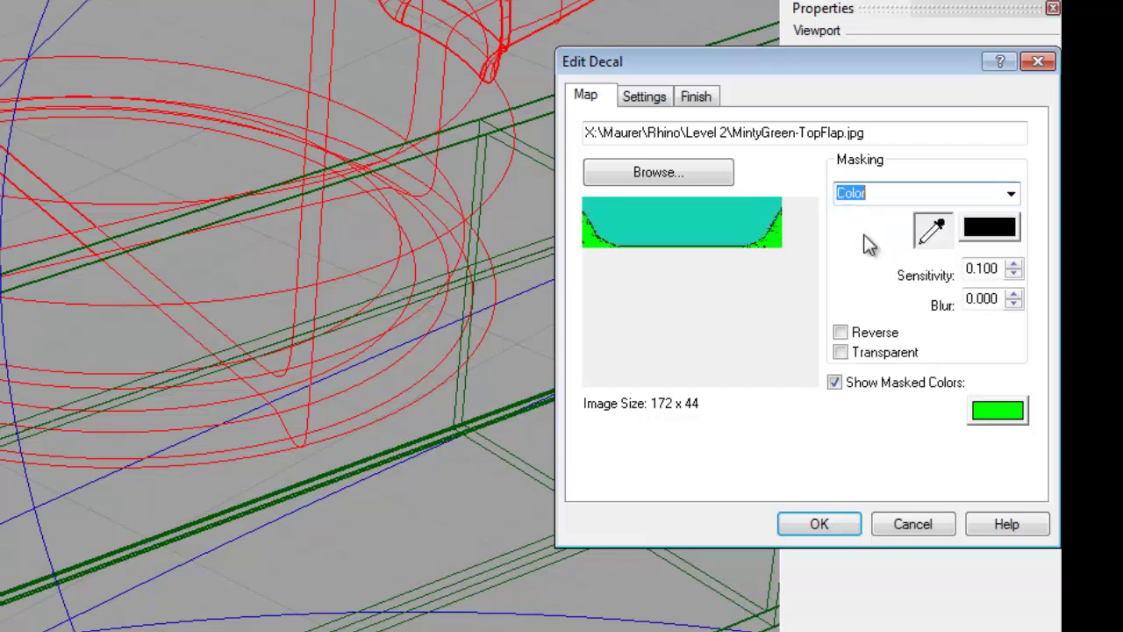
{"action": "left_click", "coordinate": [937, 234]}
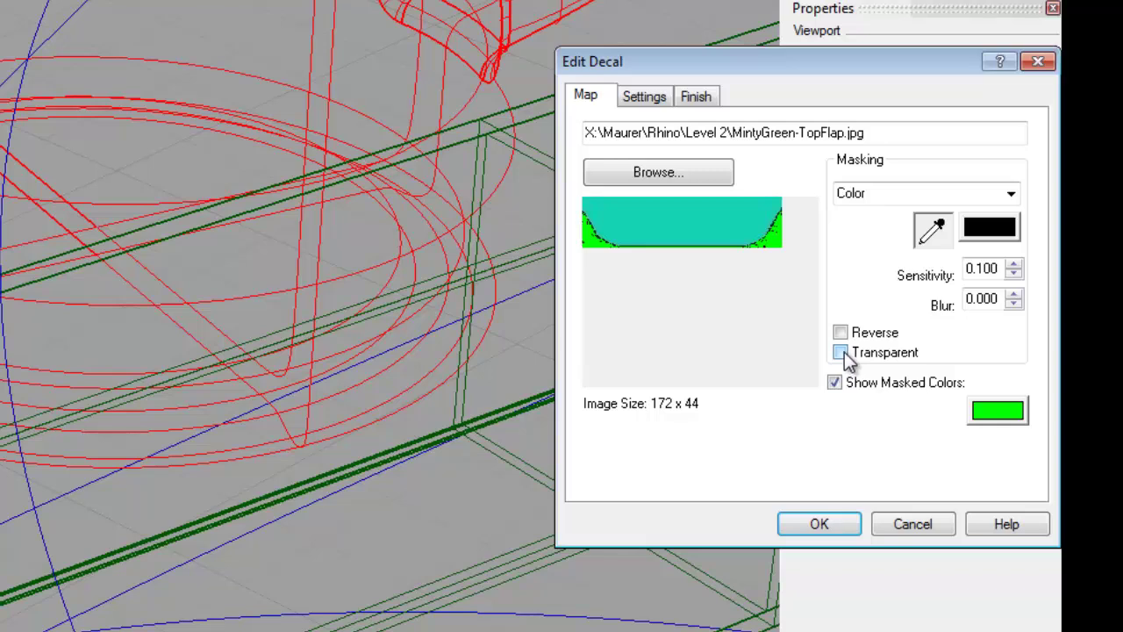
{"action": "left_click", "coordinate": [840, 352]}
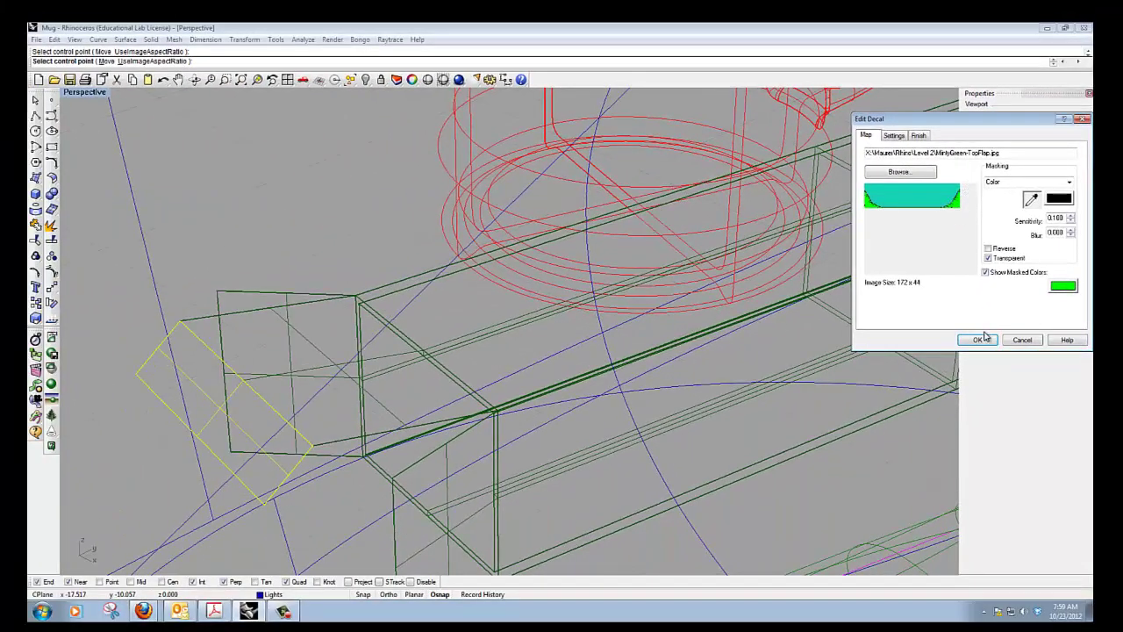
{"action": "left_click", "coordinate": [979, 340]}
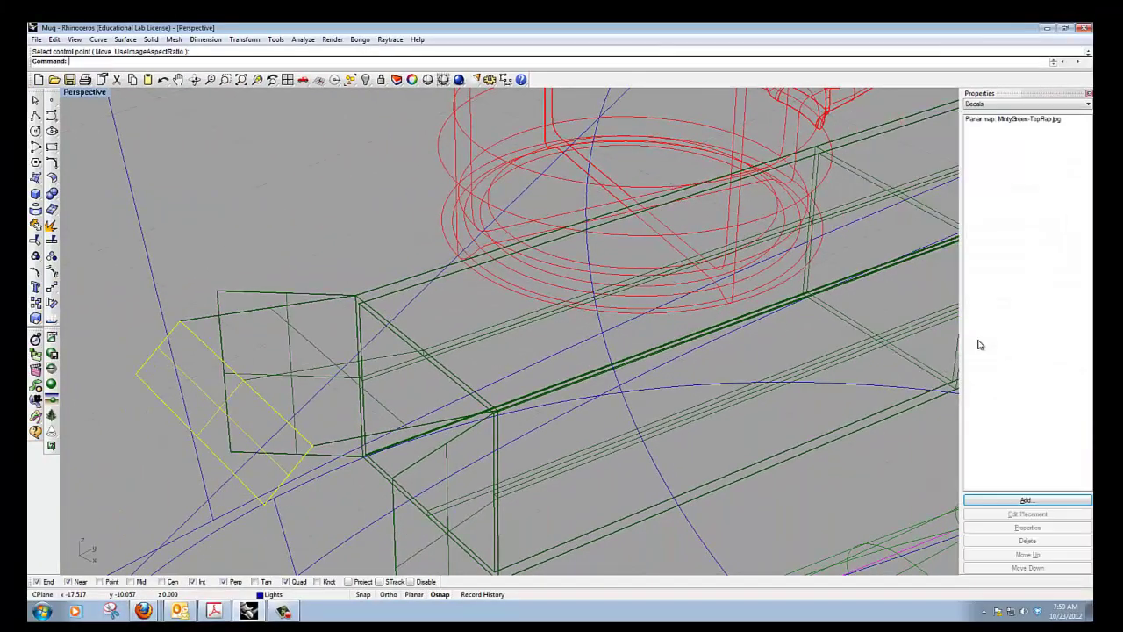
- Raytrace a render to check the masked tuck flap decal, and close the render window
{"action": "left_click", "coordinate": [390, 40]}
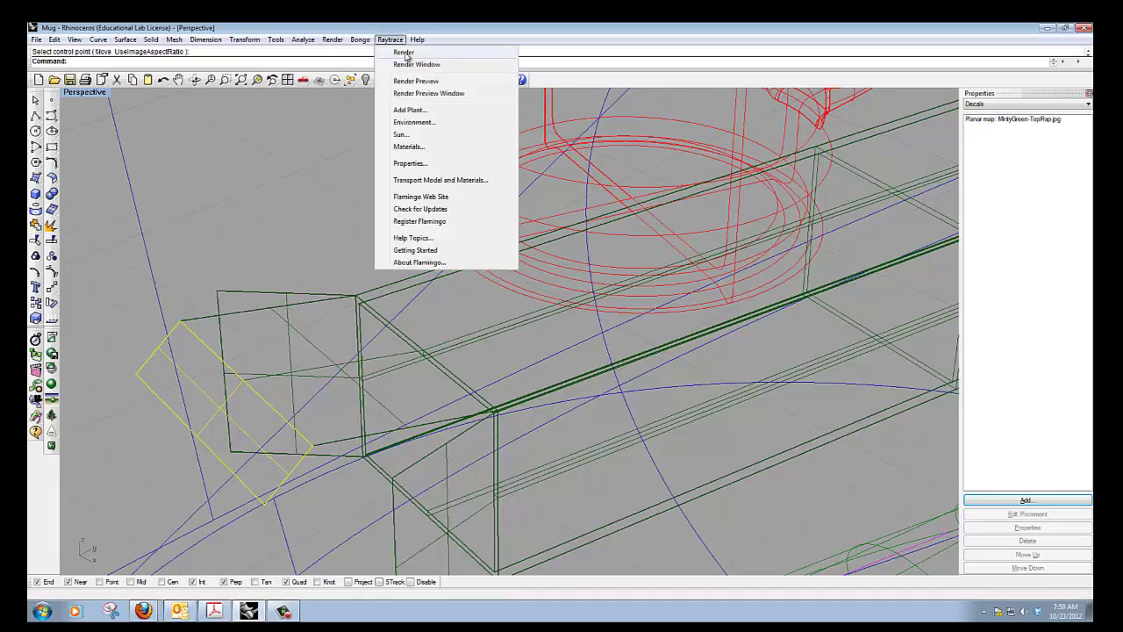
{"action": "left_click", "coordinate": [403, 52]}
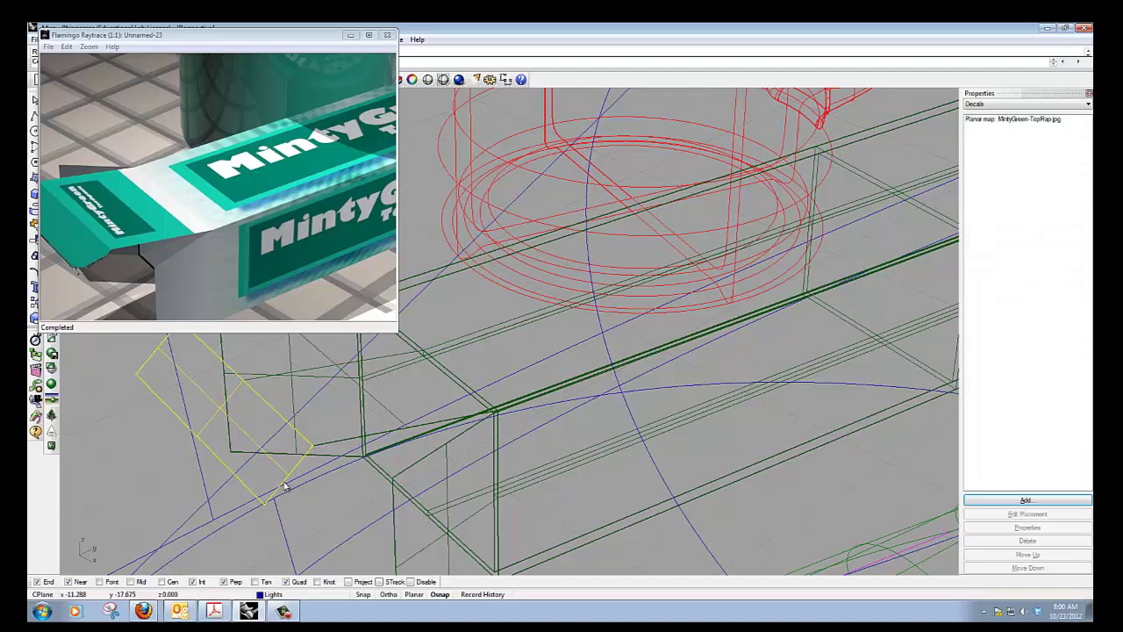
{"action": "left_click", "coordinate": [387, 35]}
- Select the toothpaste tube body and add the MintyGreen-Tube image to it as a Planar decal
{"action": "left_click", "coordinate": [359, 201]}
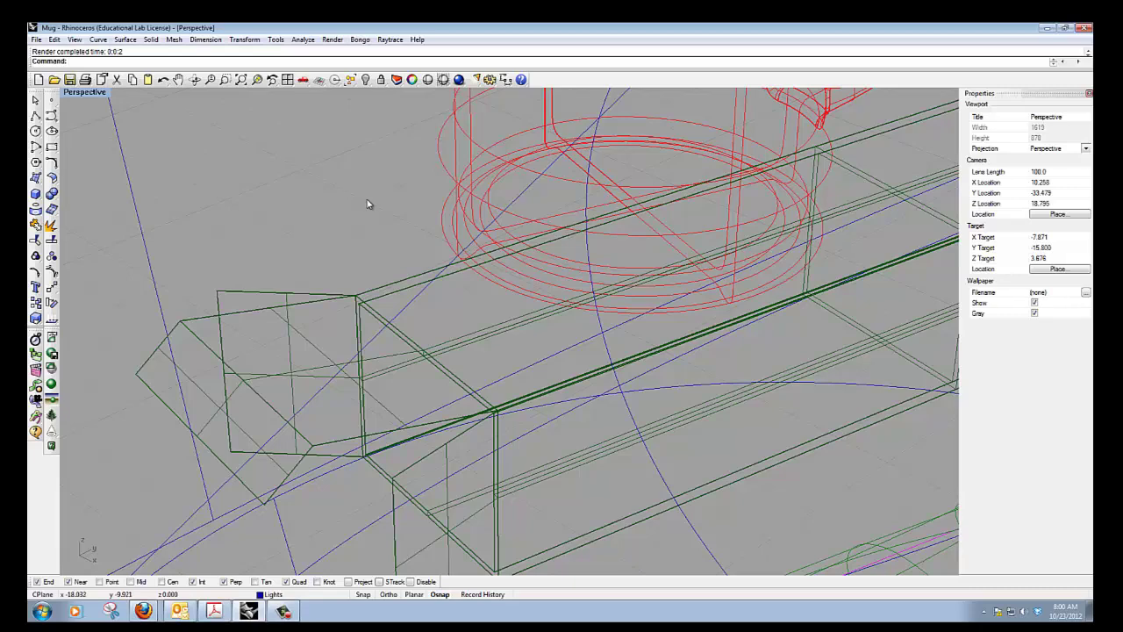
{"action": "scroll", "coordinate": [372, 222], "scroll_direction": "down", "scroll_amount": 6}
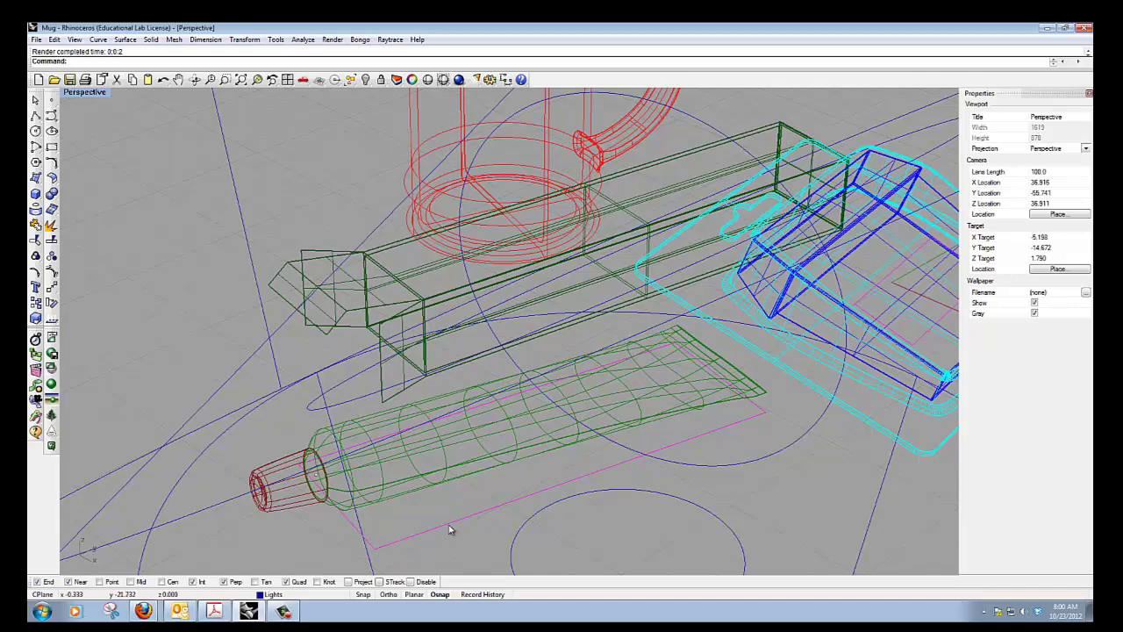
{"action": "left_click", "coordinate": [444, 456]}
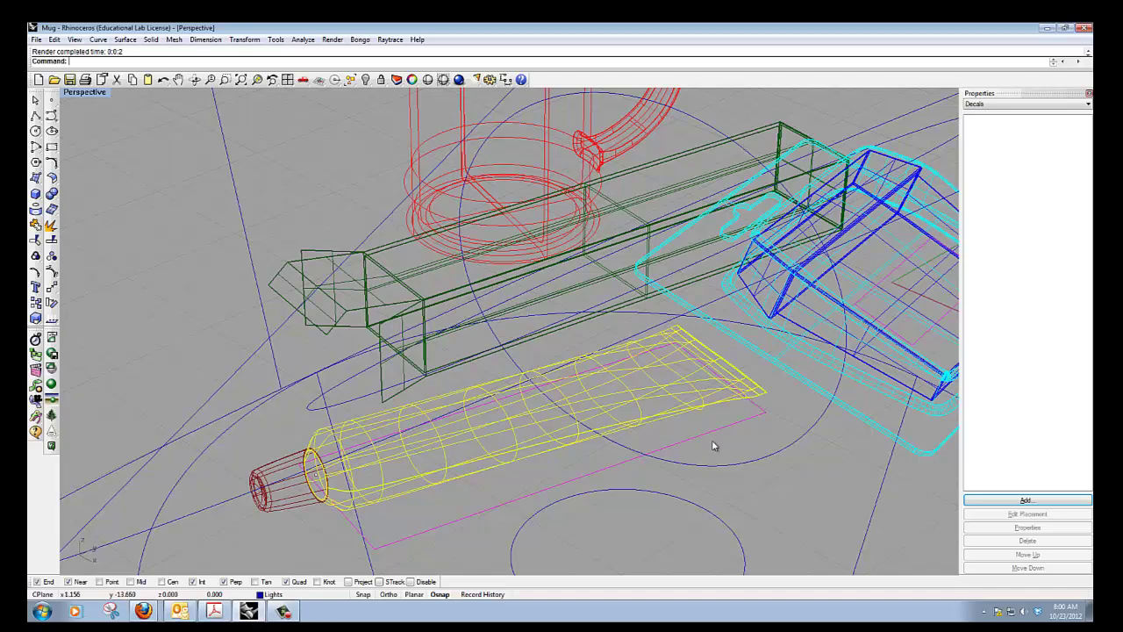
{"action": "left_click", "coordinate": [1007, 500]}
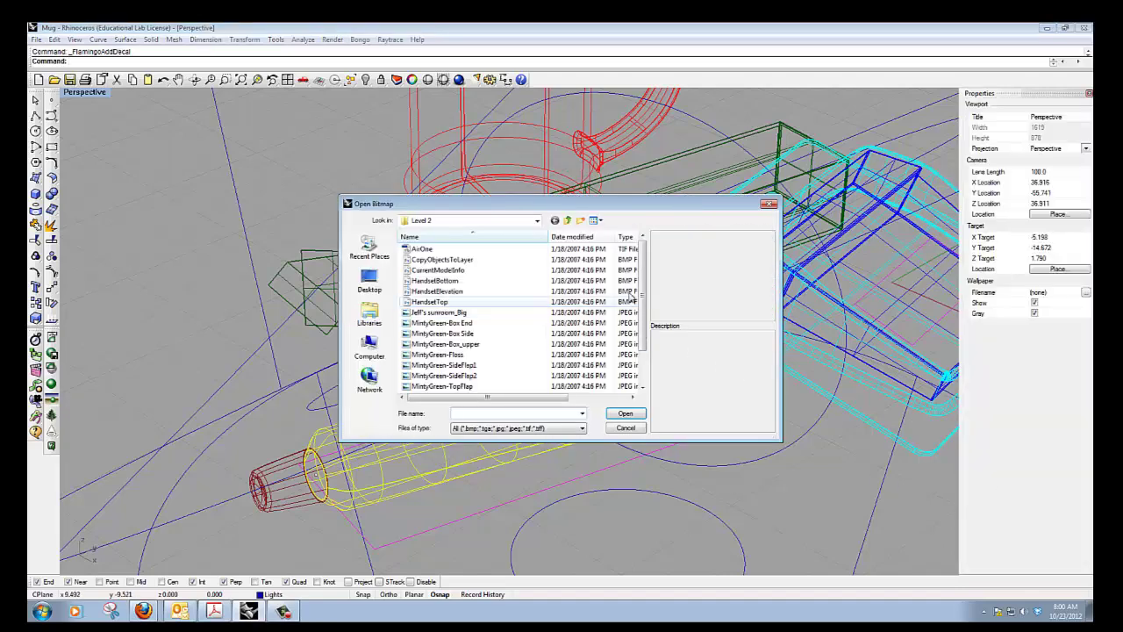
{"action": "left_click_drag", "start_coordinate": [644, 307], "coordinate": [644, 316]}
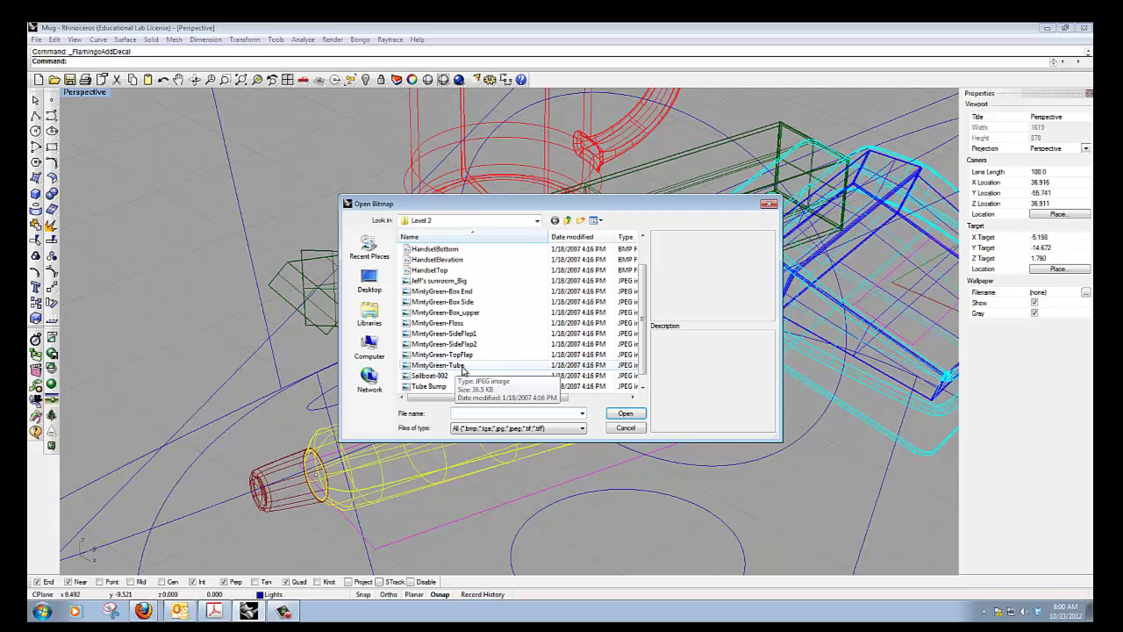
{"action": "left_click", "coordinate": [462, 365]}
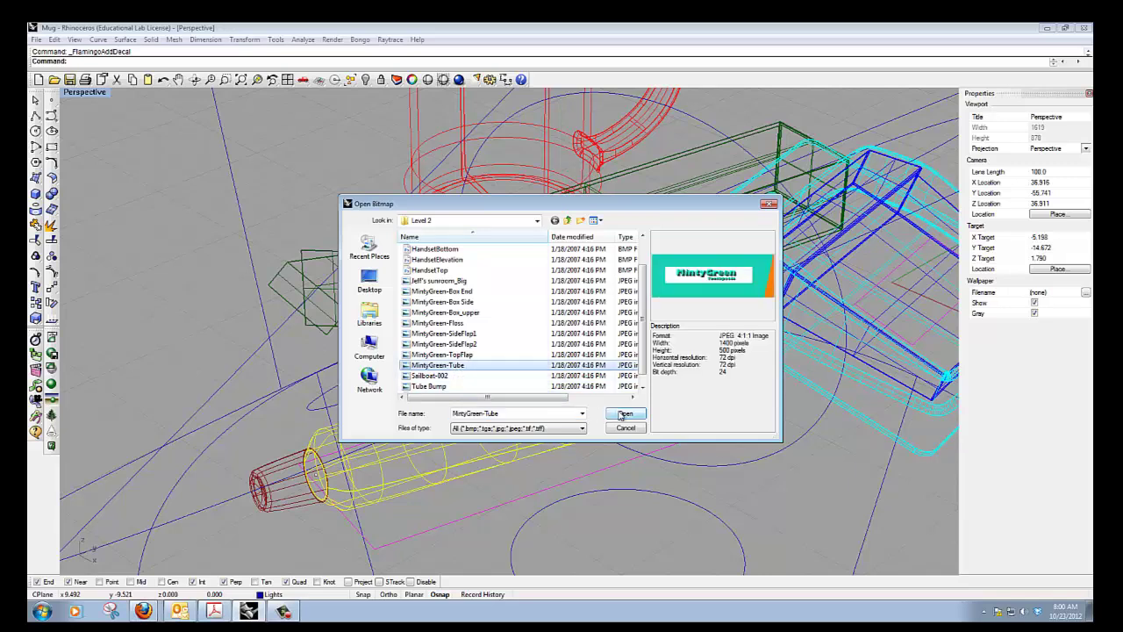
{"action": "left_click", "coordinate": [626, 414]}
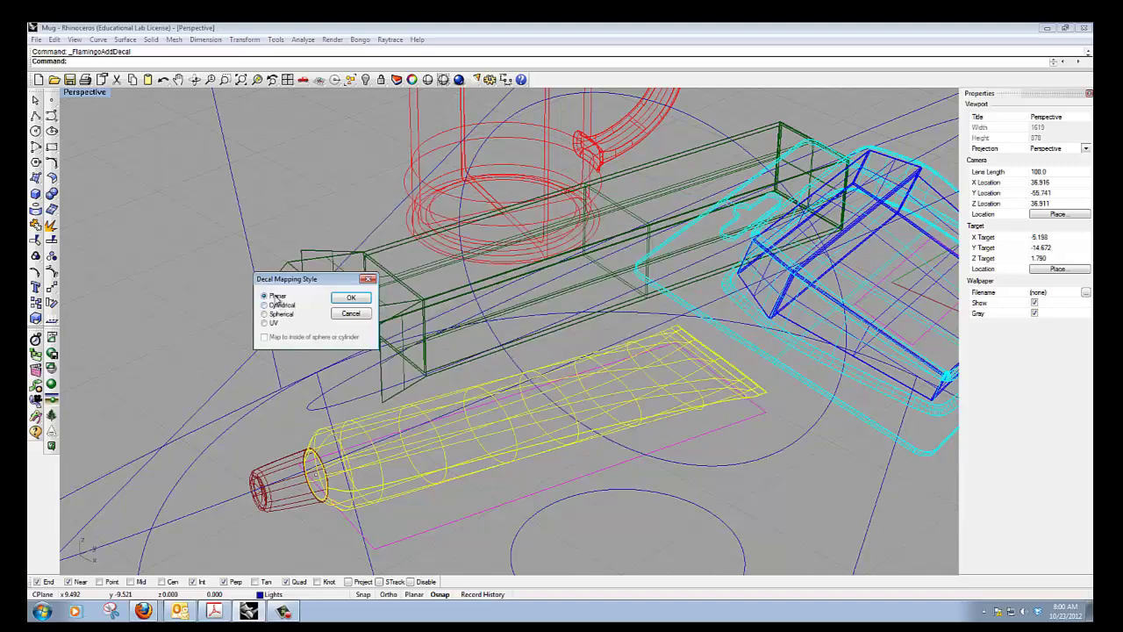
{"action": "left_click", "coordinate": [352, 299]}
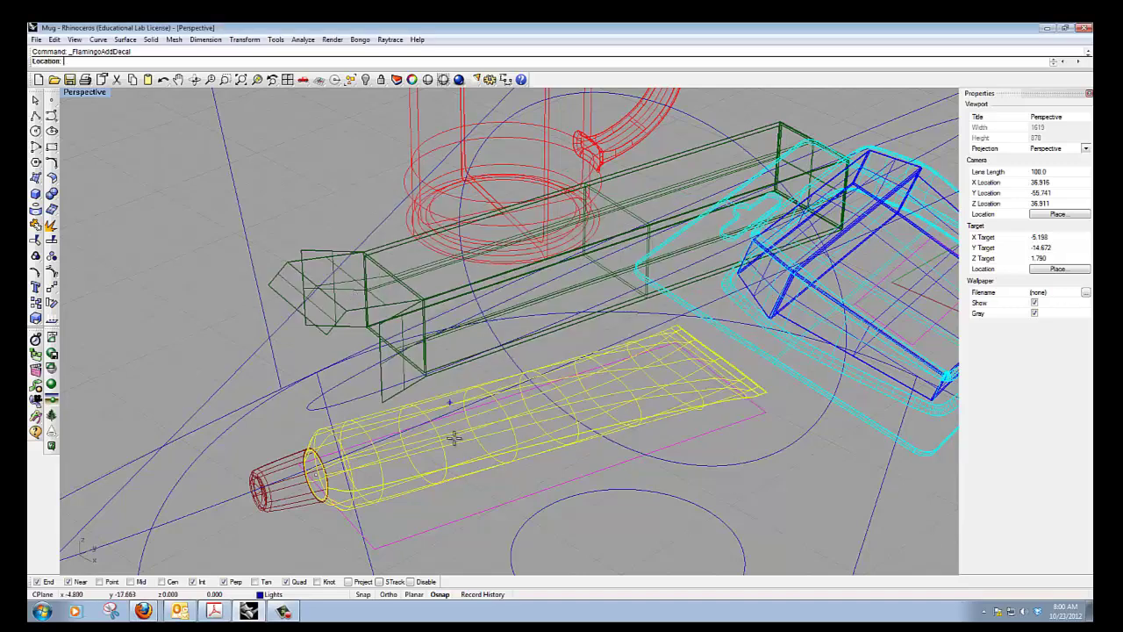
- Place the tube decal along the guide rectangle's front edge from cap end to crimped end, height toward the rear cap-end corner, and accept the decal
{"action": "left_click", "coordinate": [375, 548]}
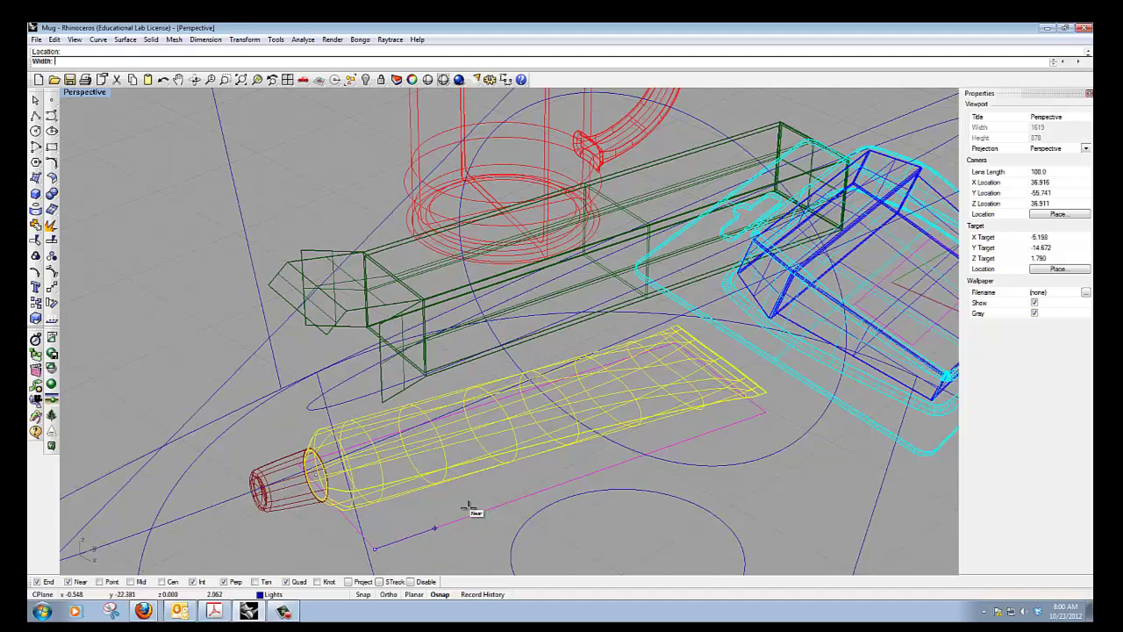
{"action": "left_click", "coordinate": [765, 411]}
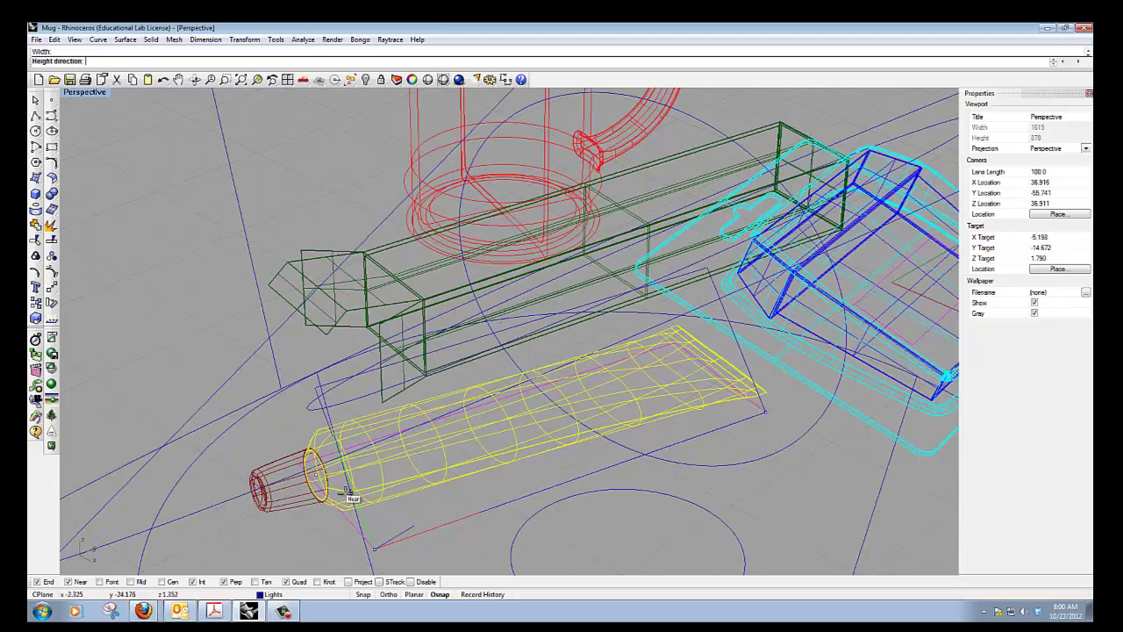
{"action": "scroll", "coordinate": [313, 489], "scroll_direction": "up", "scroll_amount": 5}
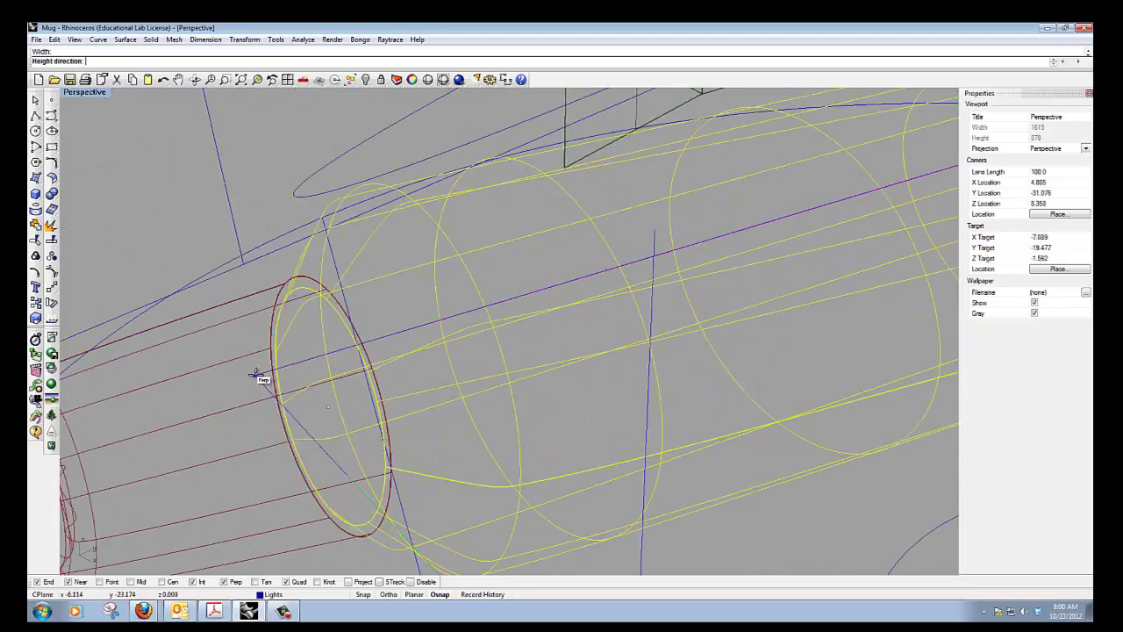
{"action": "left_click", "coordinate": [255, 376]}
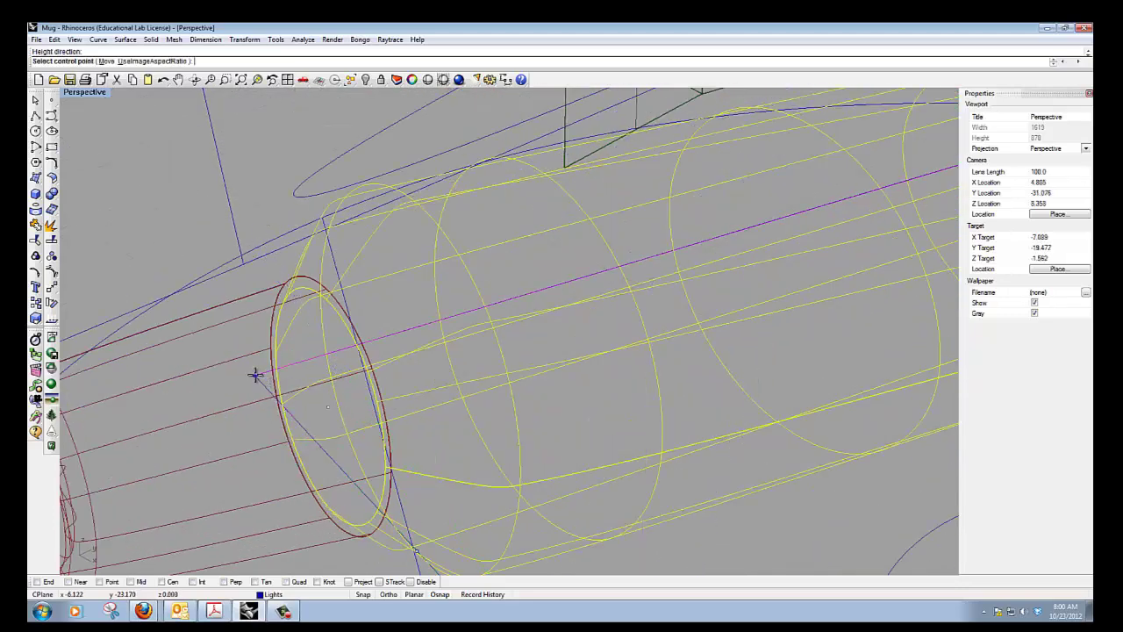
{"action": "scroll", "coordinate": [406, 439], "scroll_direction": "down", "scroll_amount": 3}
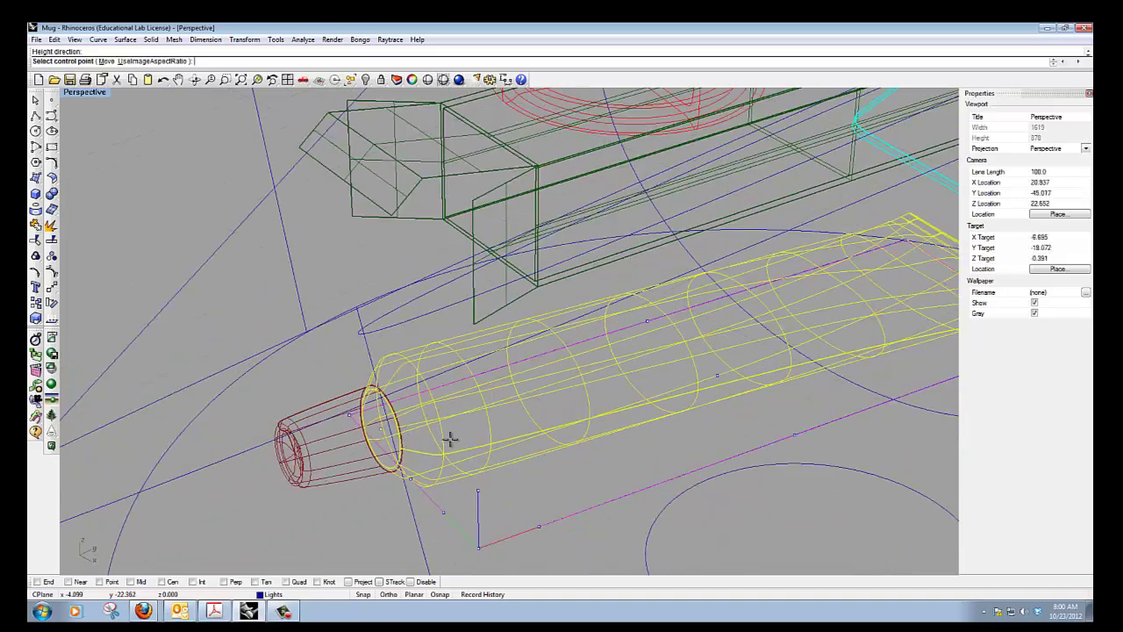
{"action": "right_click_drag", "start_coordinate": [451, 439], "coordinate": [581, 413]}
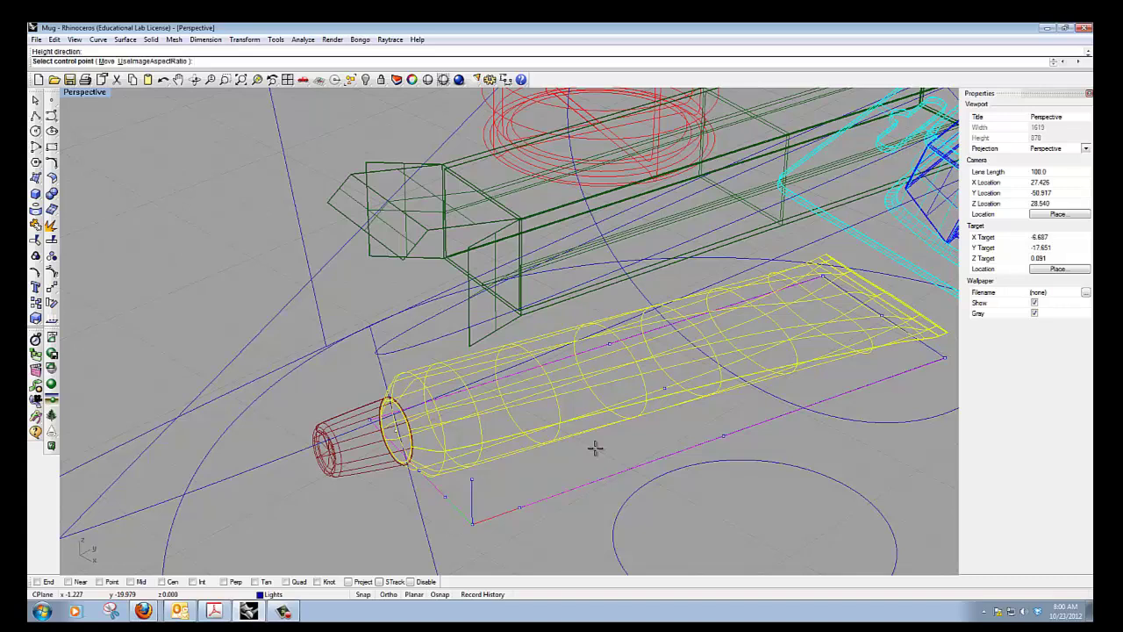
{"action": "key", "text": "Return"}
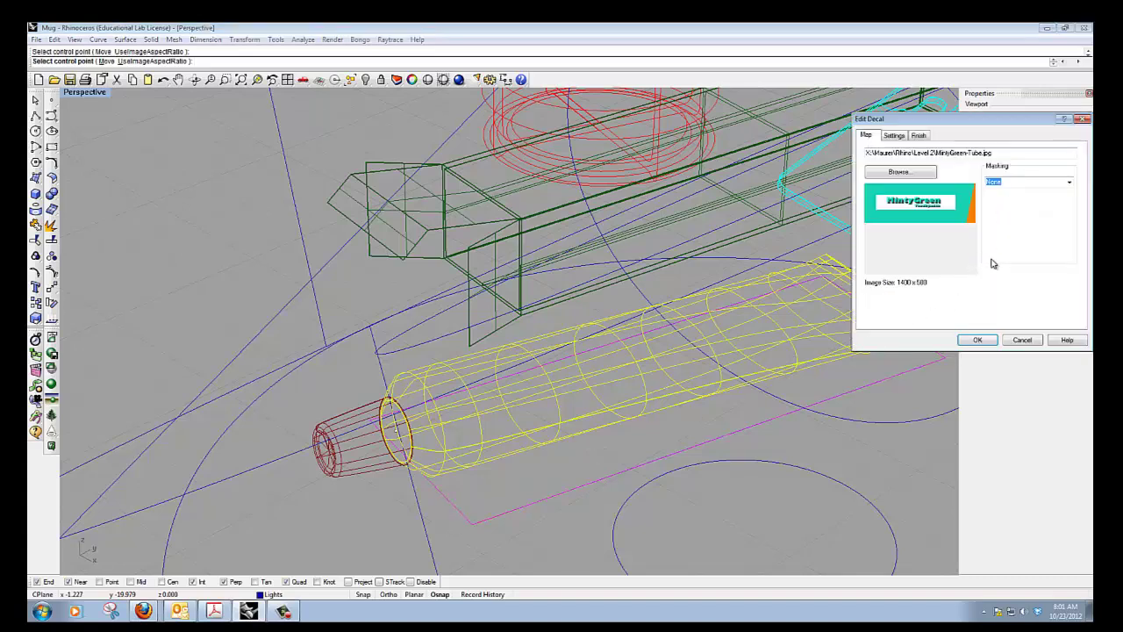
{"action": "left_click", "coordinate": [976, 341]}
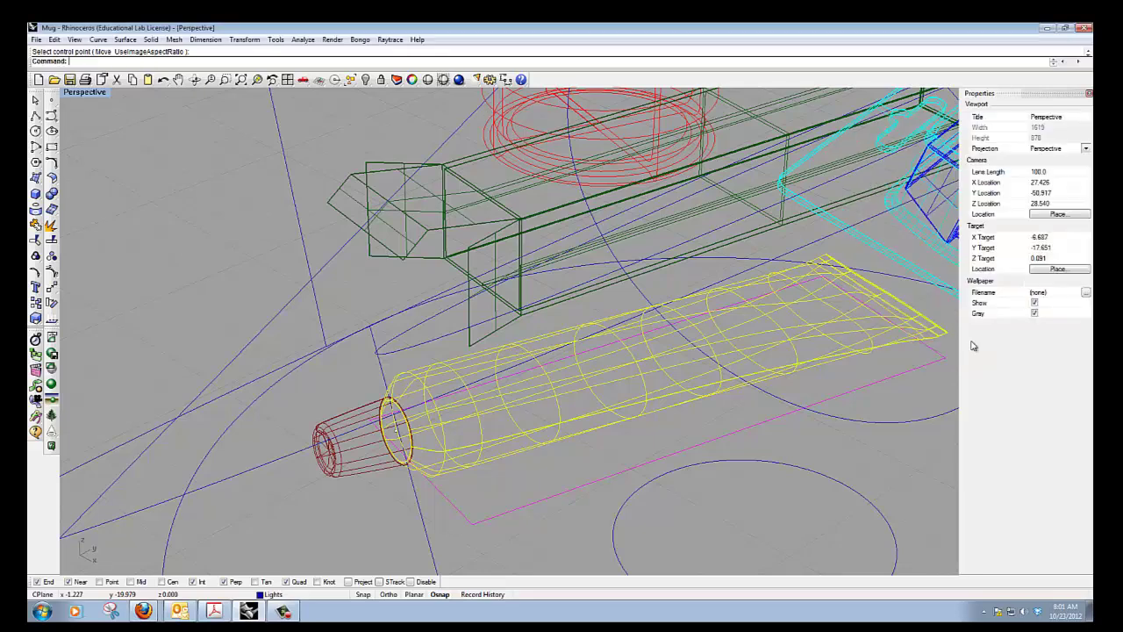
- Deselect the tube, raytrace a render to check its decal, and close the render window
{"action": "left_click", "coordinate": [220, 255]}
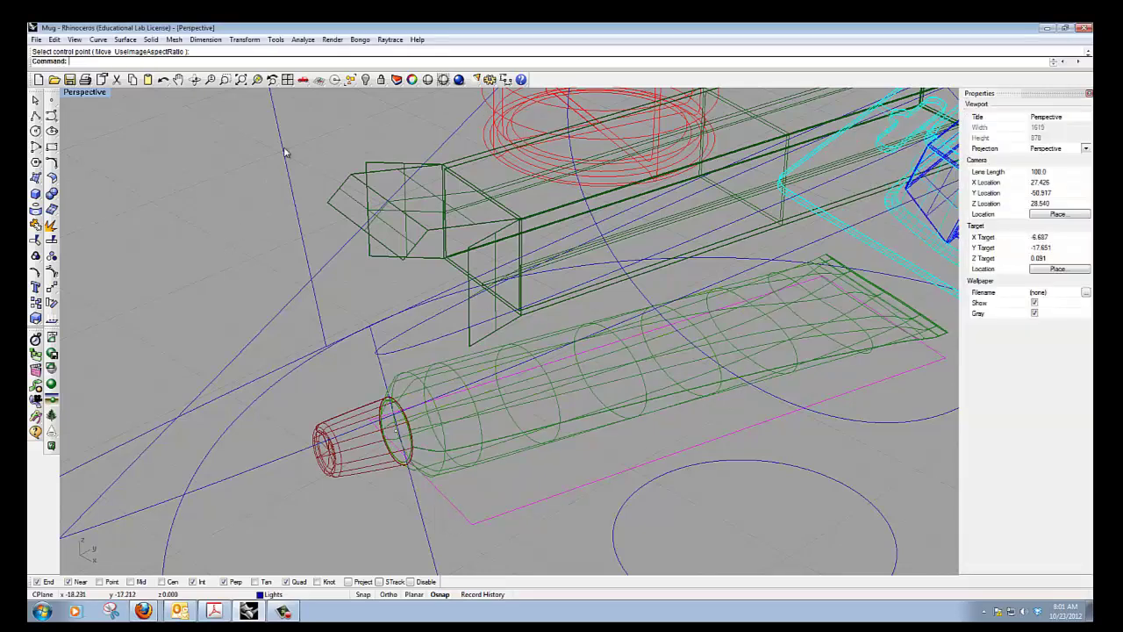
{"action": "left_click", "coordinate": [389, 40]}
{"action": "left_click", "coordinate": [403, 53]}
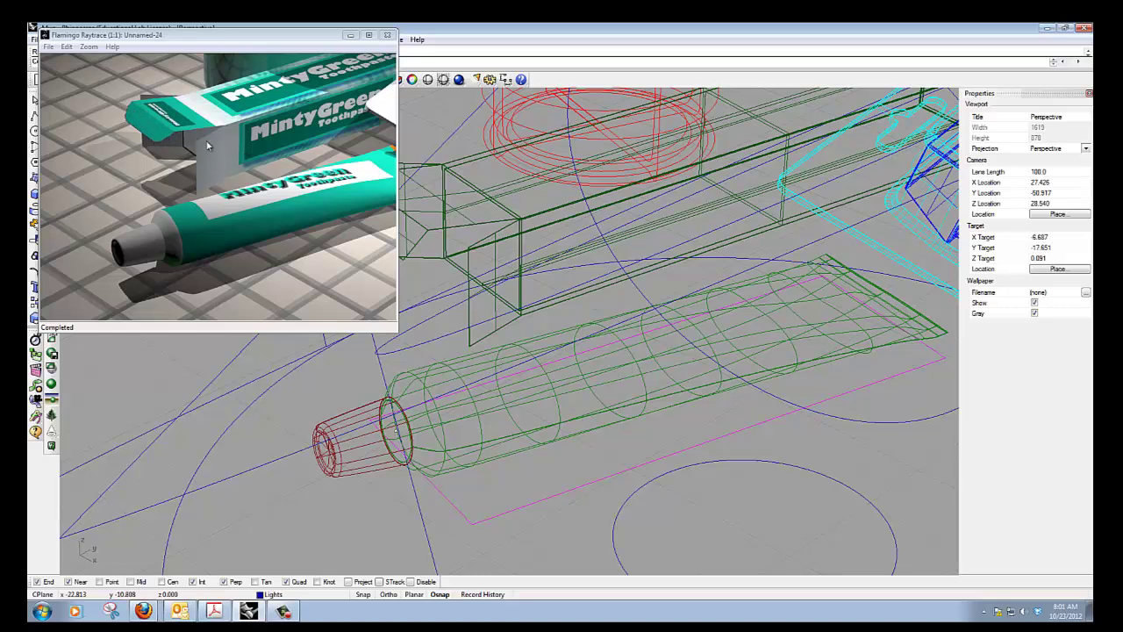
{"action": "left_click", "coordinate": [387, 36]}
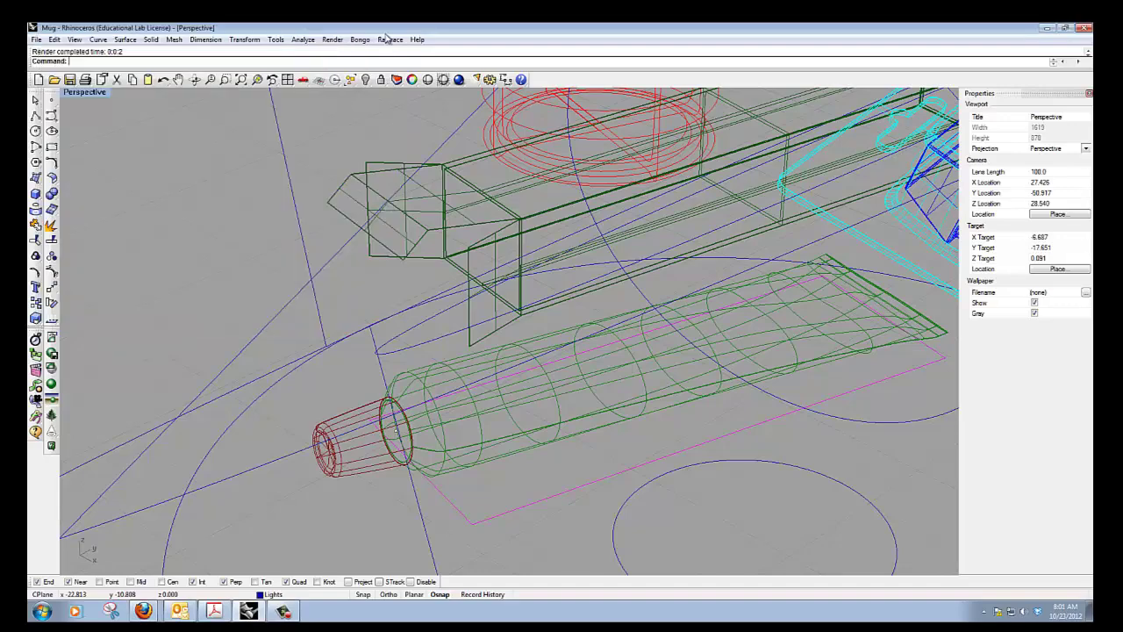
- Select the mug and switch to the four-view layout with the whole mug framed in the Top view
{"action": "scroll", "coordinate": [271, 371], "scroll_direction": "down", "scroll_amount": 4}
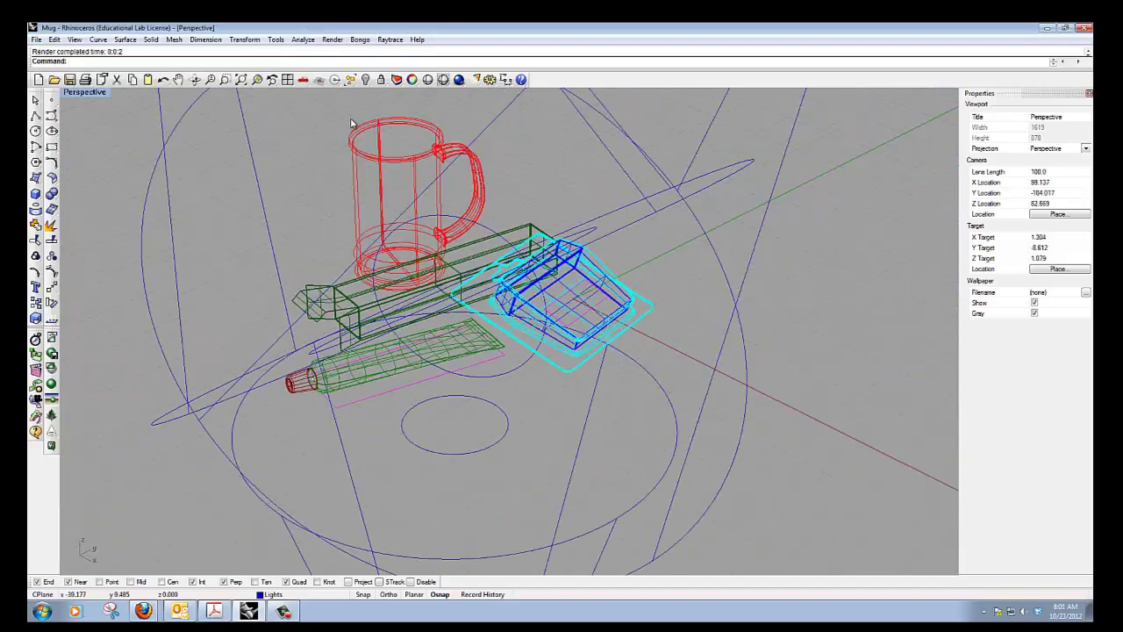
{"action": "scroll", "coordinate": [351, 120], "scroll_direction": "up", "scroll_amount": 5}
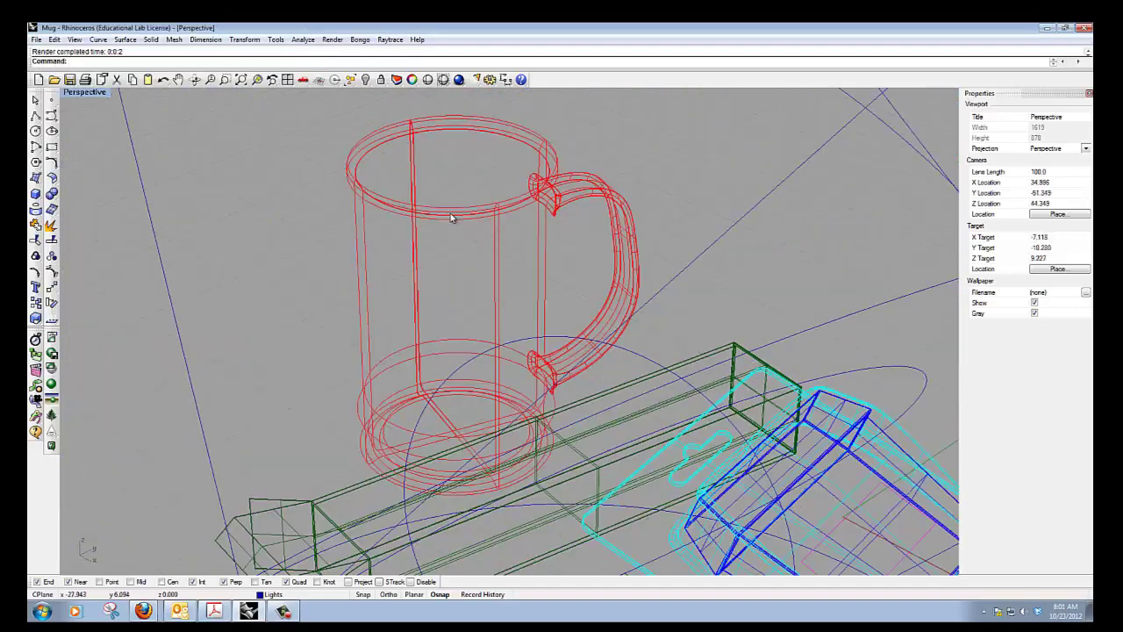
{"action": "left_click", "coordinate": [450, 216]}
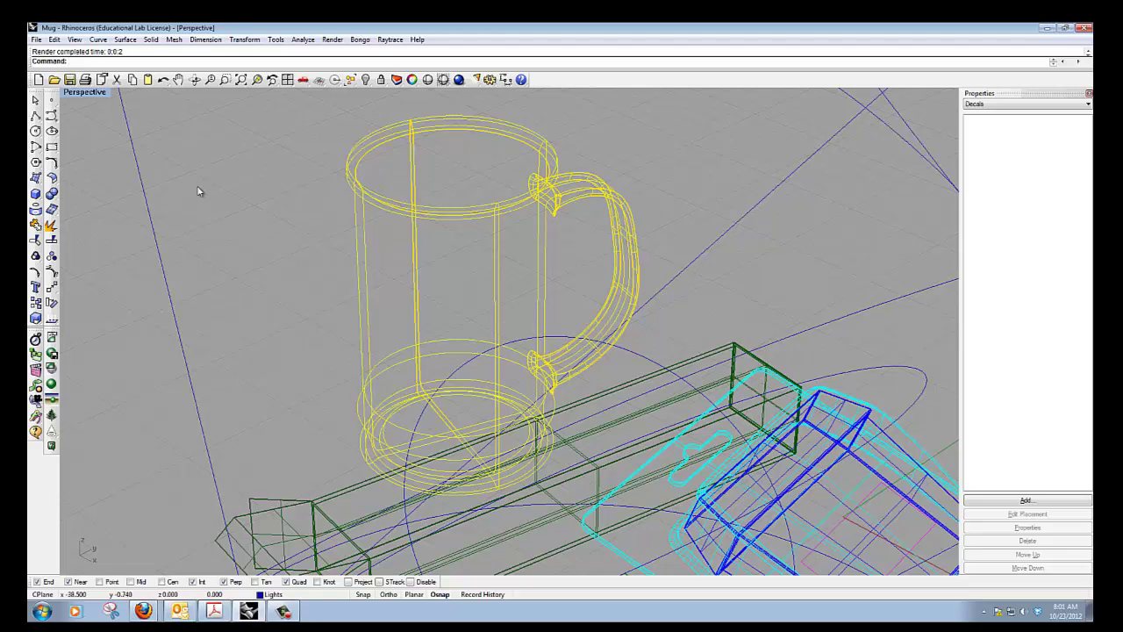
{"action": "double_click", "coordinate": [76, 93]}
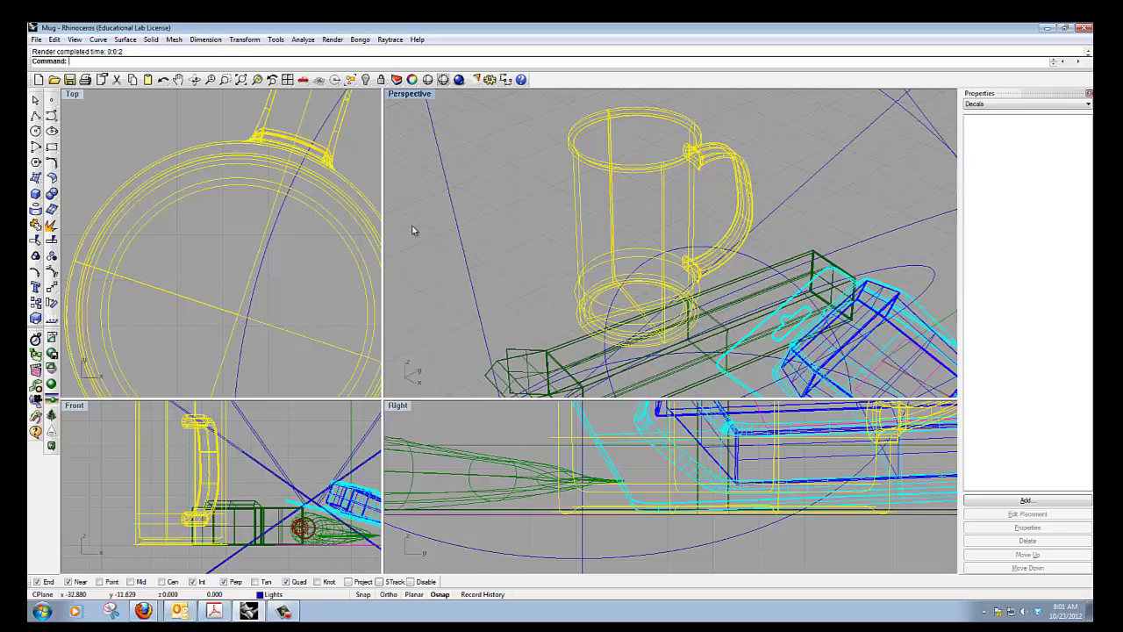
{"action": "scroll", "coordinate": [430, 234], "scroll_direction": "down", "scroll_amount": 2}
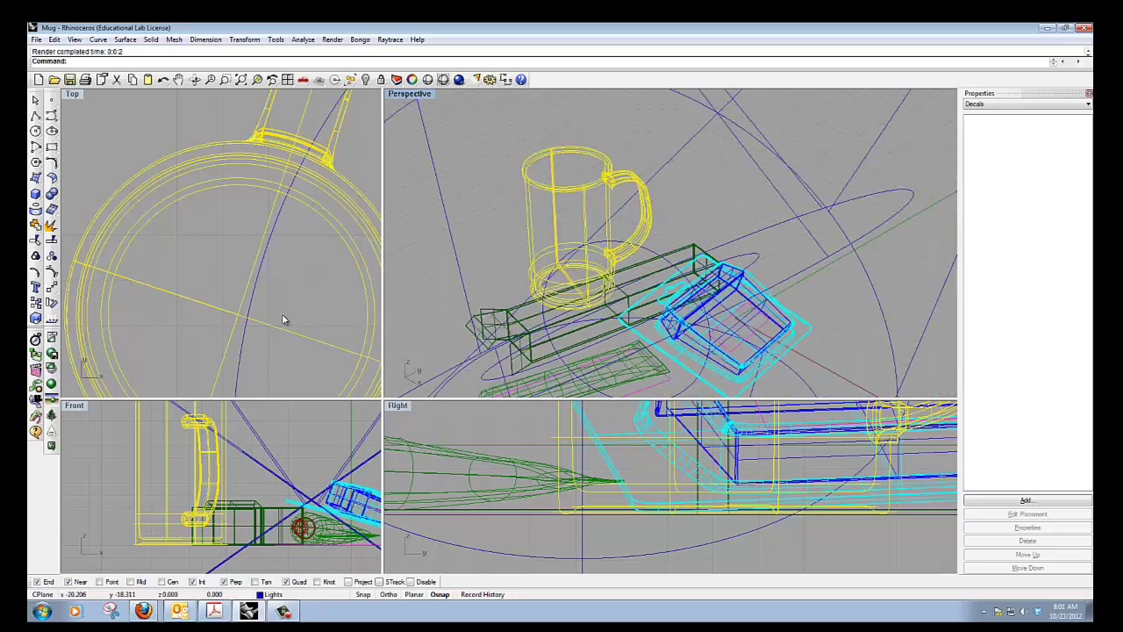
{"action": "scroll", "coordinate": [198, 299], "scroll_direction": "down", "scroll_amount": 2}
{"action": "scroll", "coordinate": [199, 299], "scroll_direction": "down", "scroll_amount": 1}
{"action": "scroll", "coordinate": [161, 189], "scroll_direction": "down", "scroll_amount": 2}
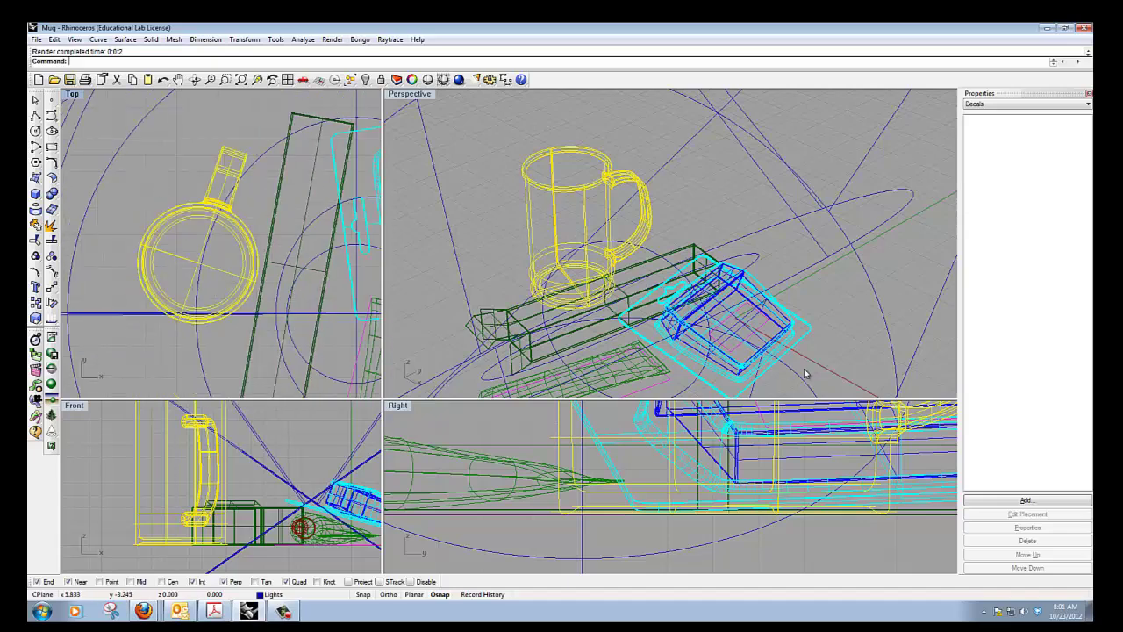
- Add the Sailboat-002 image to the mug as a decal with Cylindrical mapping
{"action": "left_click", "coordinate": [1025, 499]}
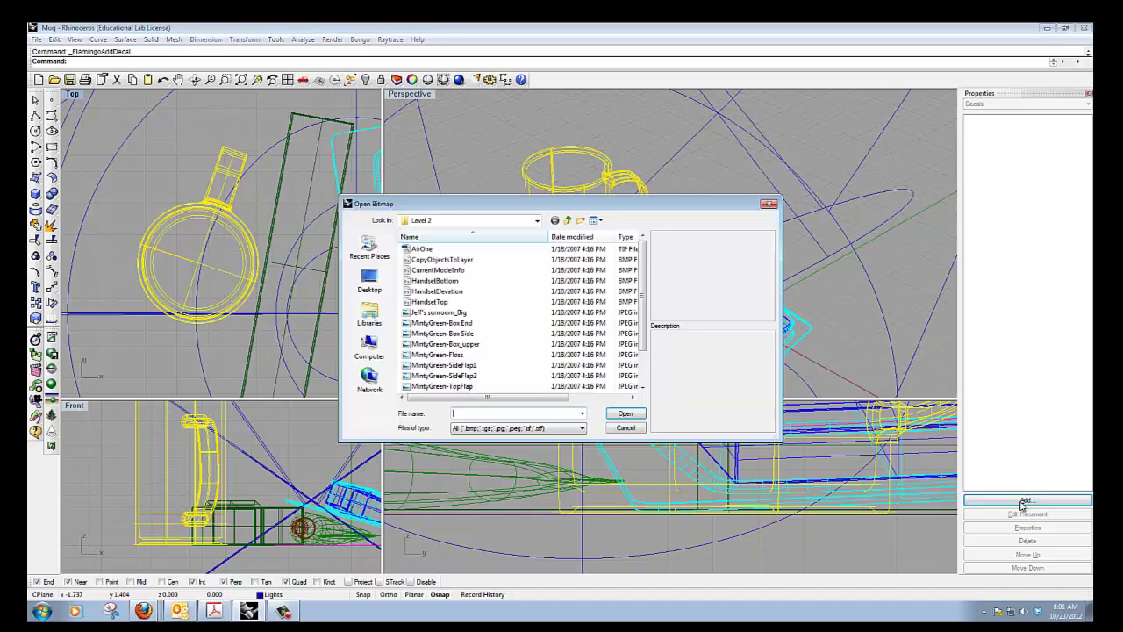
{"action": "scroll", "coordinate": [631, 343], "scroll_direction": "down", "scroll_amount": 2}
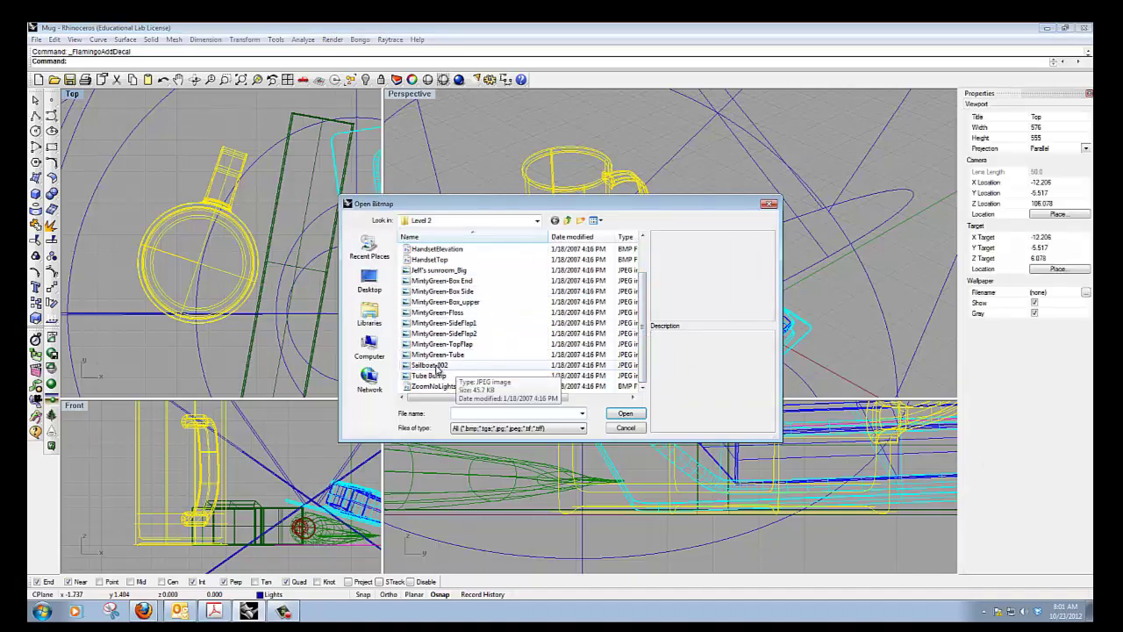
{"action": "left_click", "coordinate": [426, 365]}
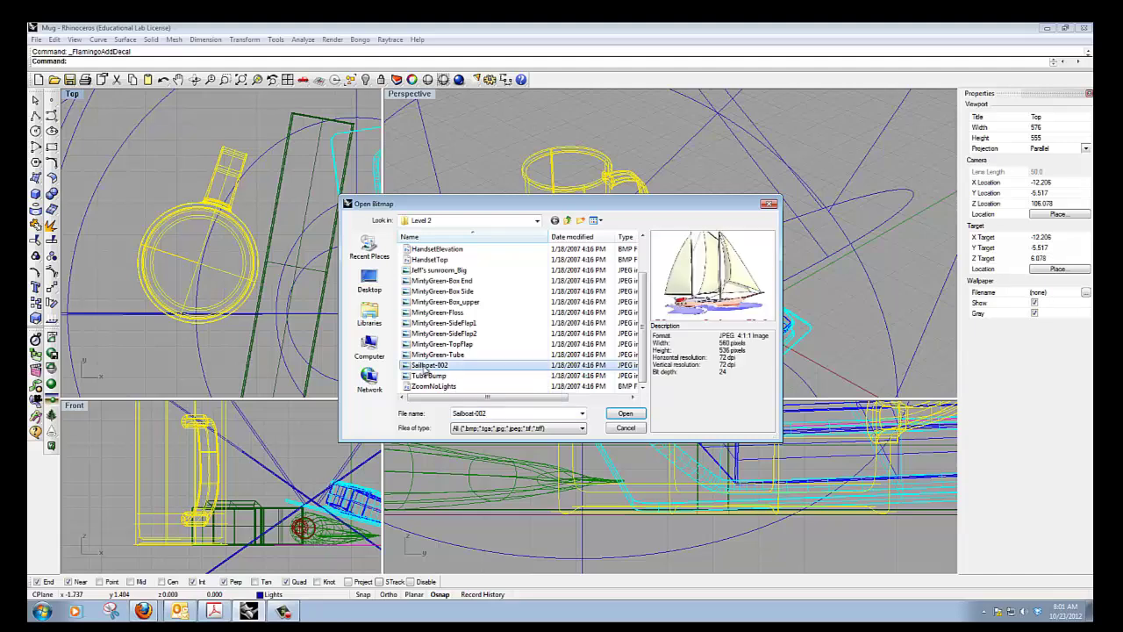
{"action": "left_click", "coordinate": [626, 414]}
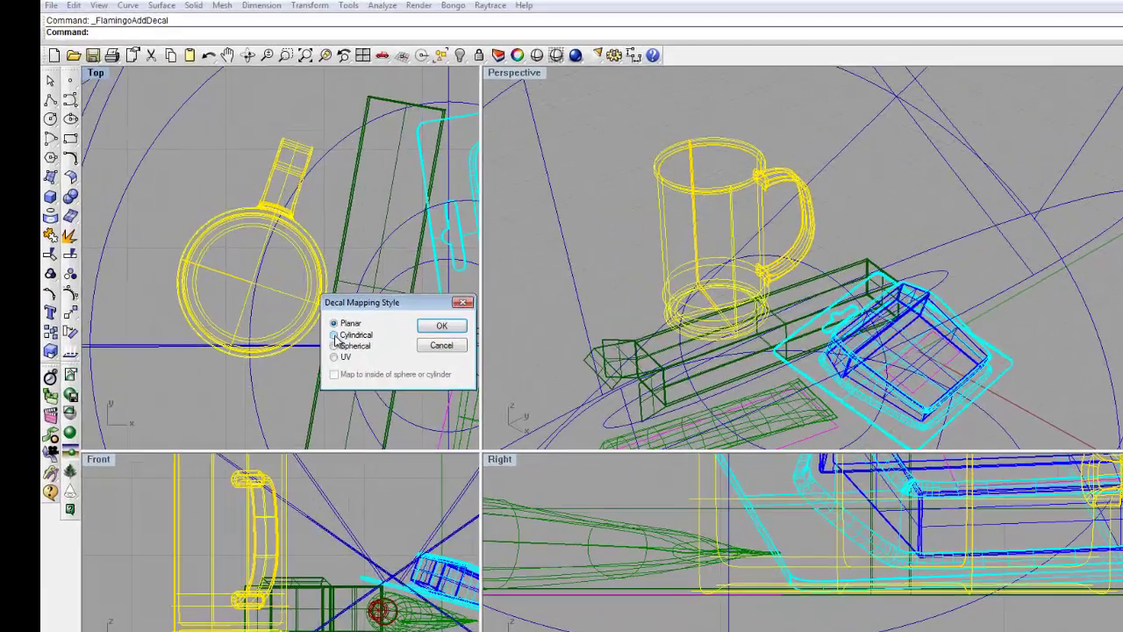
{"action": "left_click", "coordinate": [267, 305]}
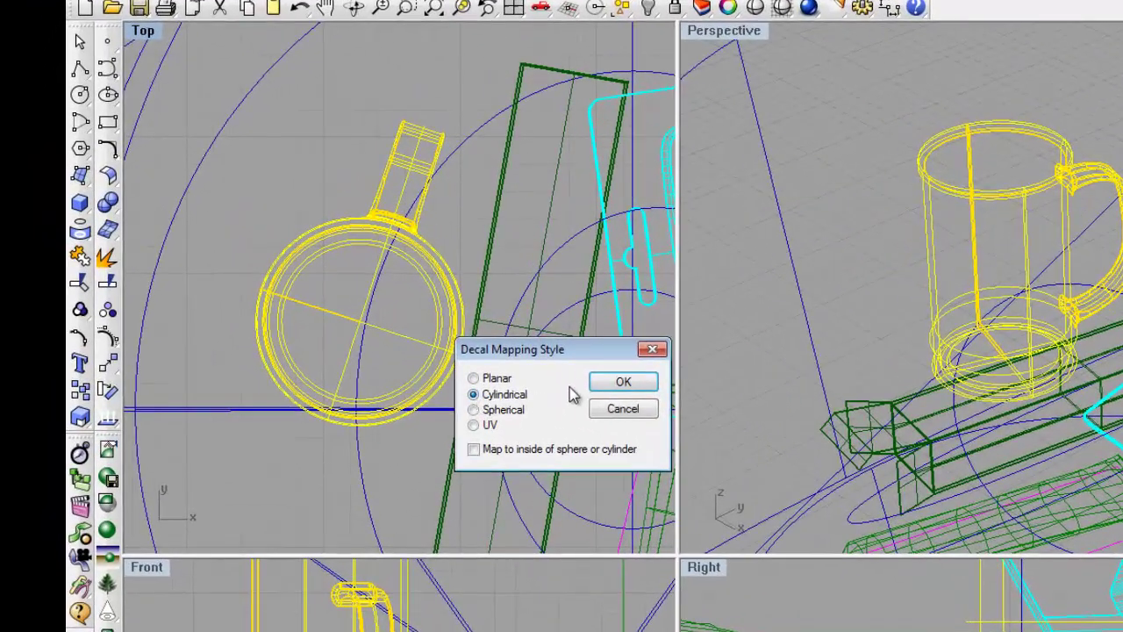
{"action": "left_click", "coordinate": [624, 380]}
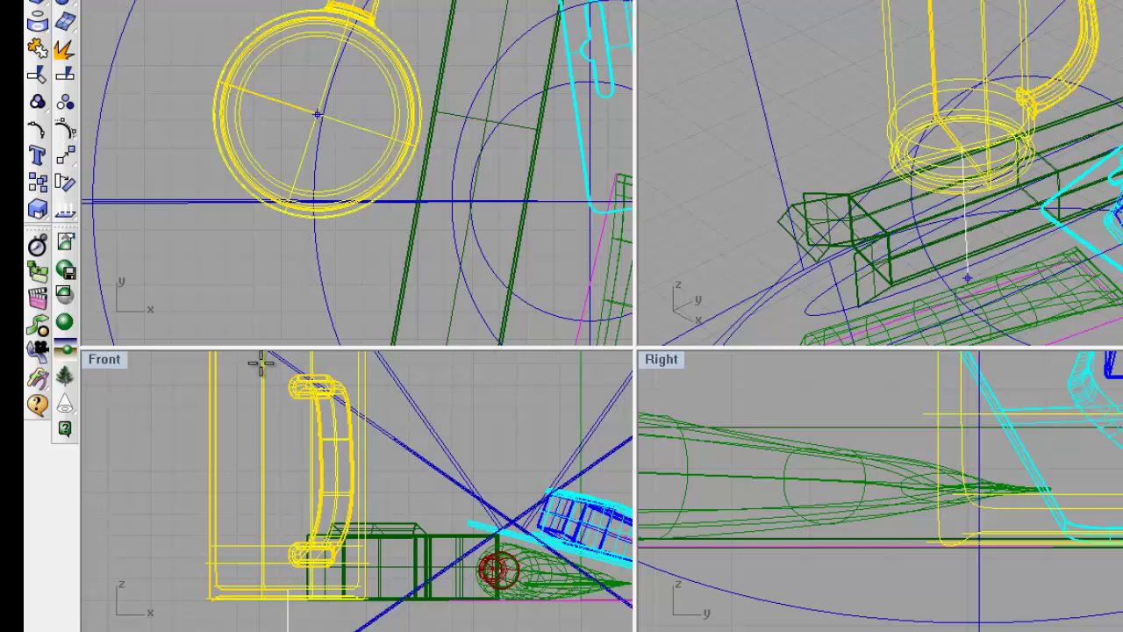
- Place the decal cylinder on the mug's axis at about mid-height, with its radius reaching the mug's outer wall
{"action": "scroll", "coordinate": [263, 532], "scroll_direction": "down", "scroll_amount": 2}
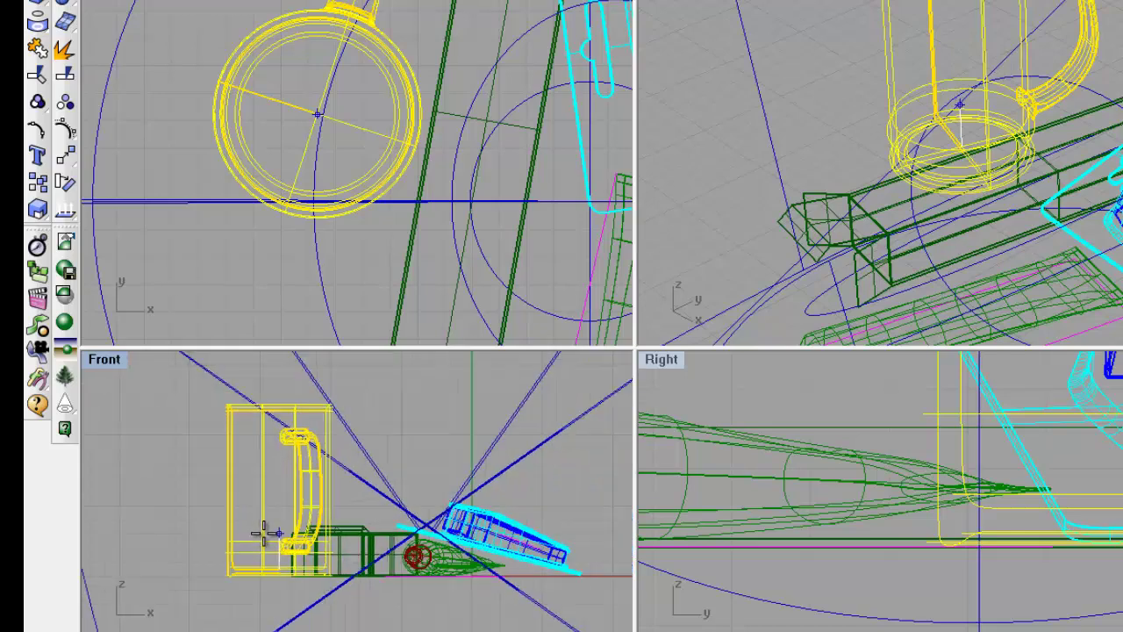
{"action": "left_click", "coordinate": [279, 482]}
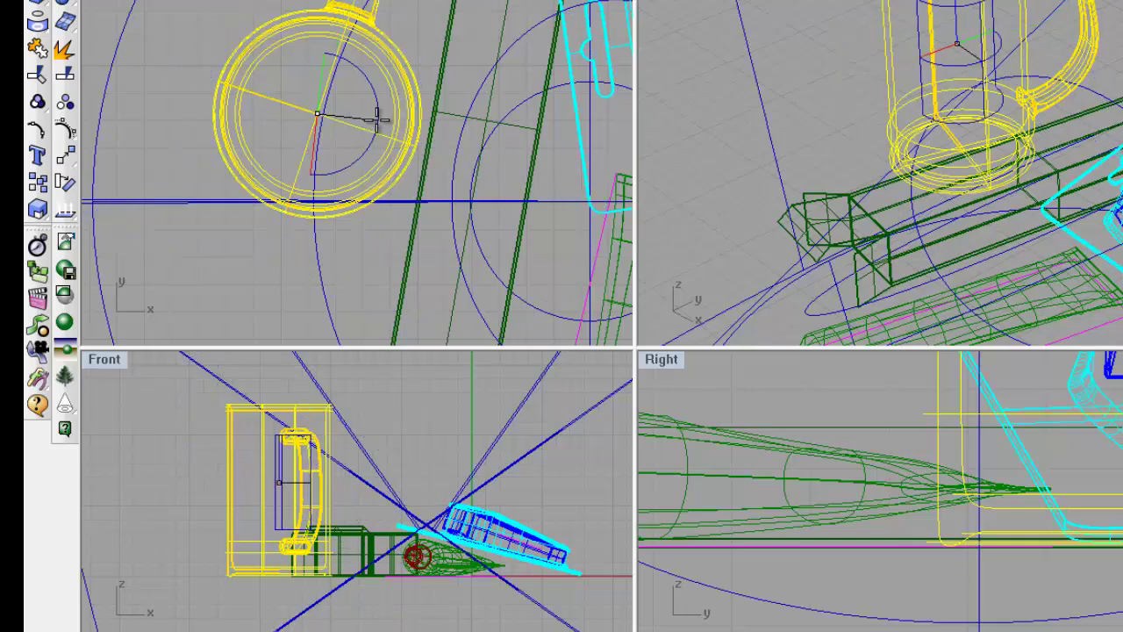
{"action": "scroll", "coordinate": [395, 127], "scroll_direction": "up", "scroll_amount": 4}
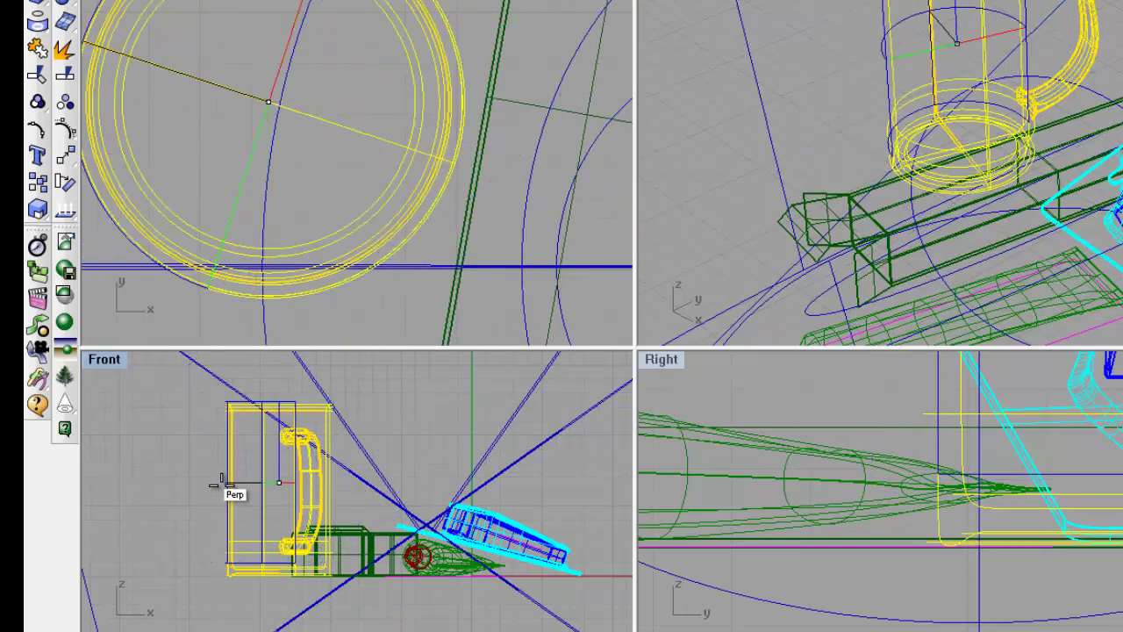
{"action": "scroll", "coordinate": [219, 491], "scroll_direction": "up", "scroll_amount": 5}
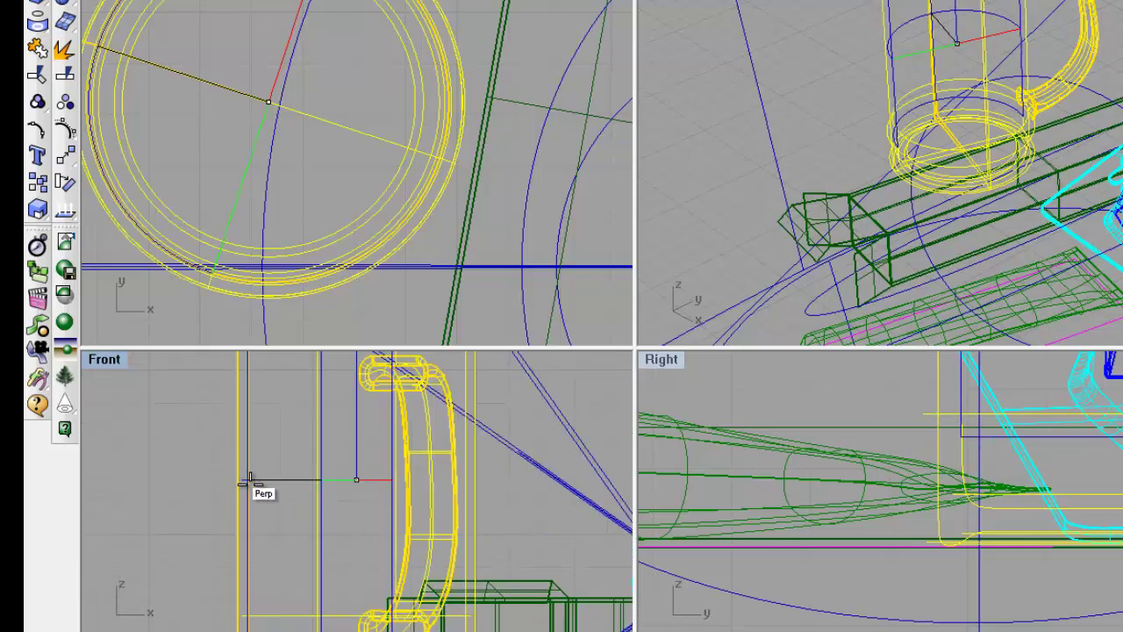
{"action": "left_click", "coordinate": [231, 478]}
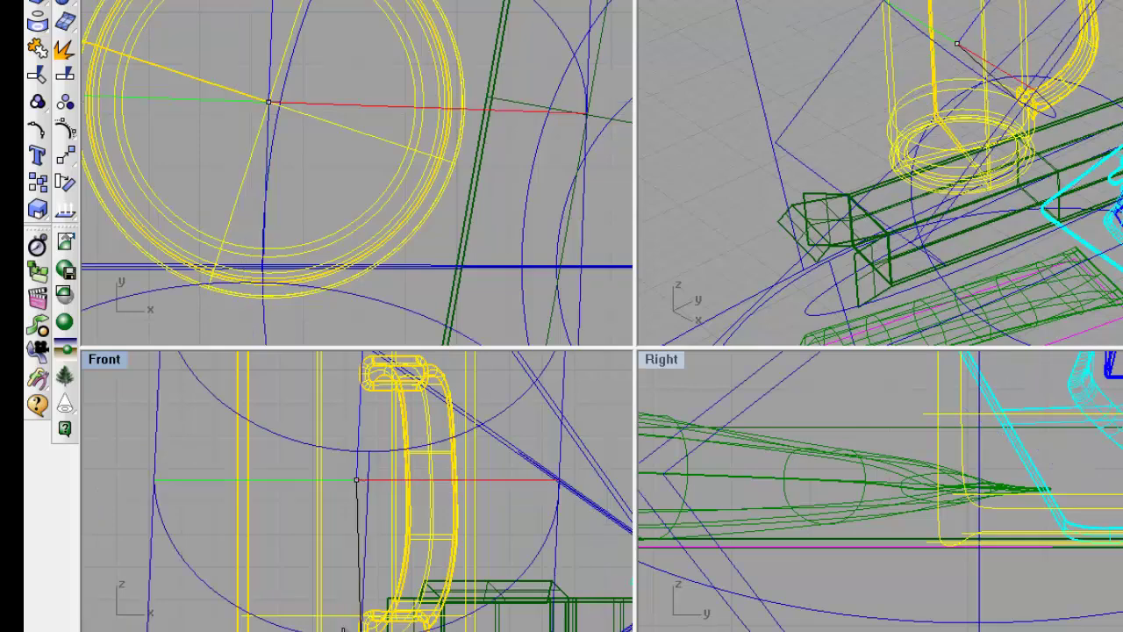
{"action": "left_click", "coordinate": [233, 478]}
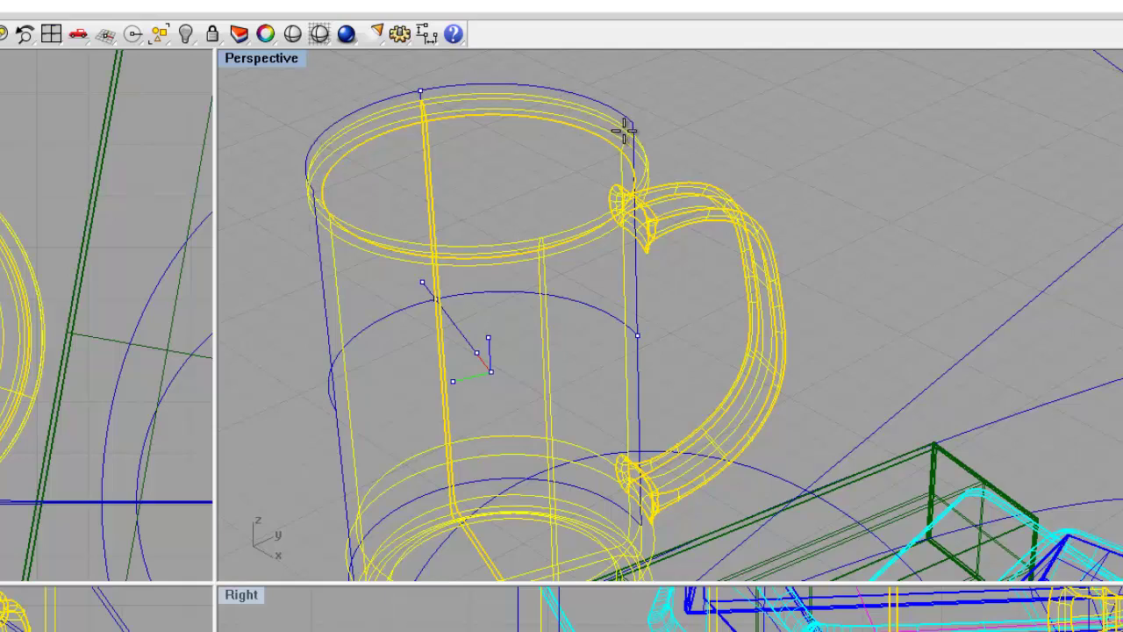
- Rotate the decal to face the front of the mug, lower its upper edge to just below the rim, and accept the placement
{"action": "left_click", "coordinate": [477, 352]}
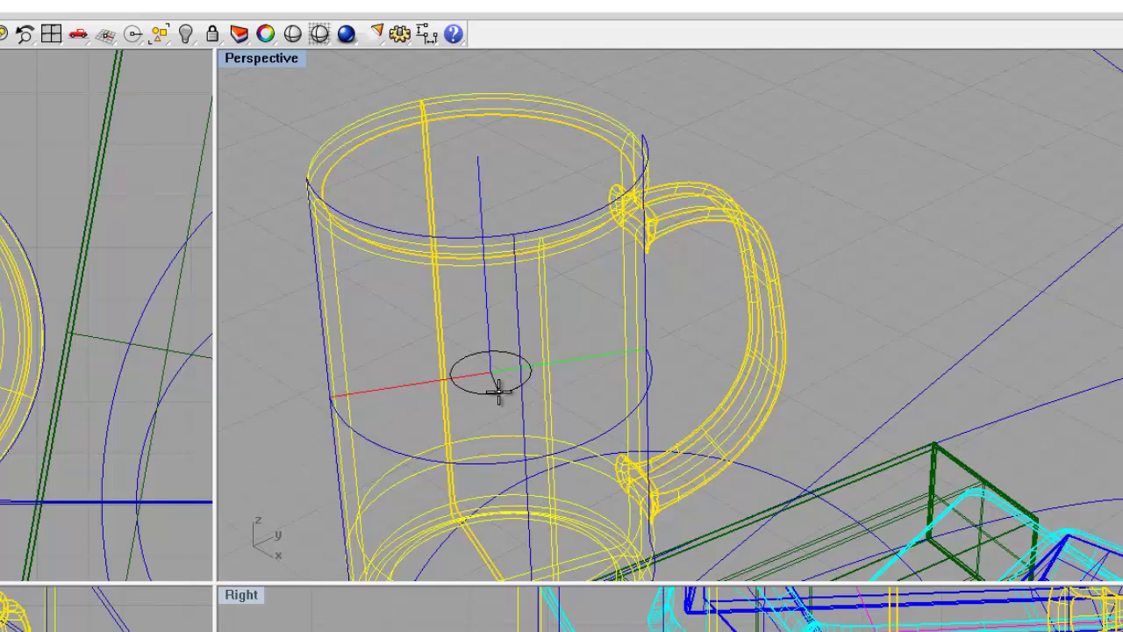
{"action": "left_click", "coordinate": [498, 391]}
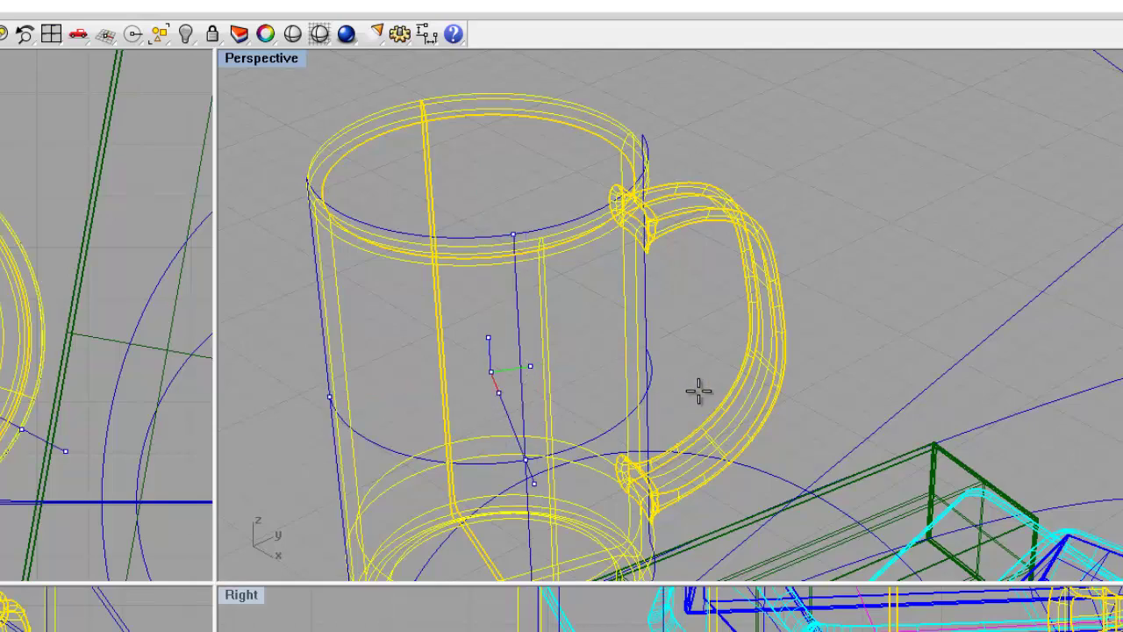
{"action": "scroll", "coordinate": [521, 237], "scroll_direction": "up", "scroll_amount": 3}
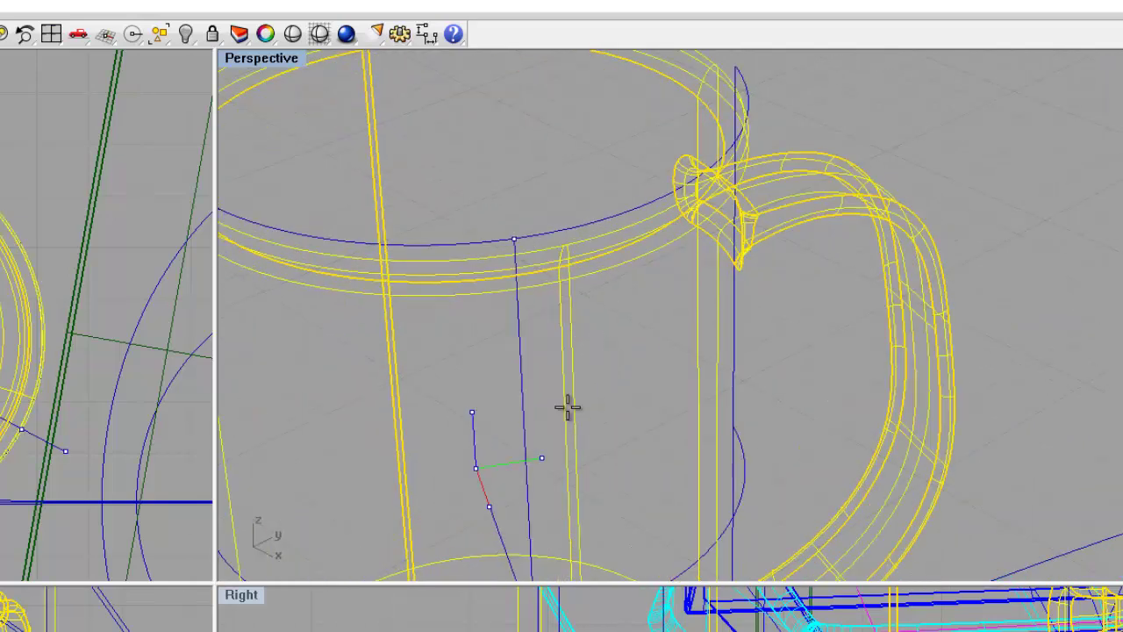
{"action": "scroll", "coordinate": [31, 610], "scroll_direction": "up", "scroll_amount": 2}
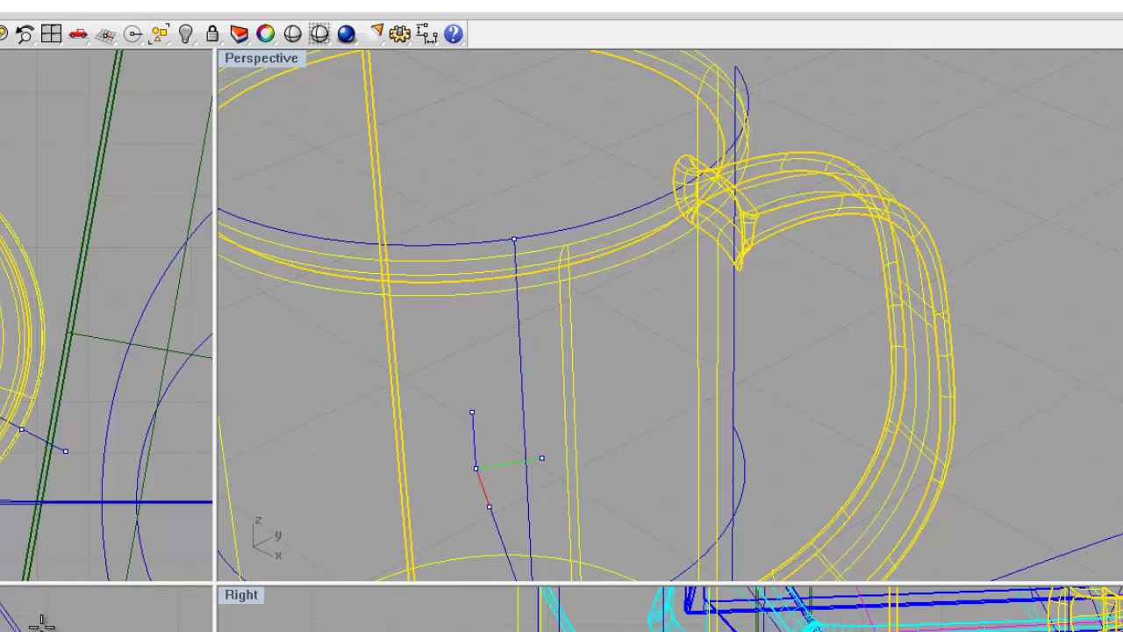
{"action": "left_click", "coordinate": [514, 239]}
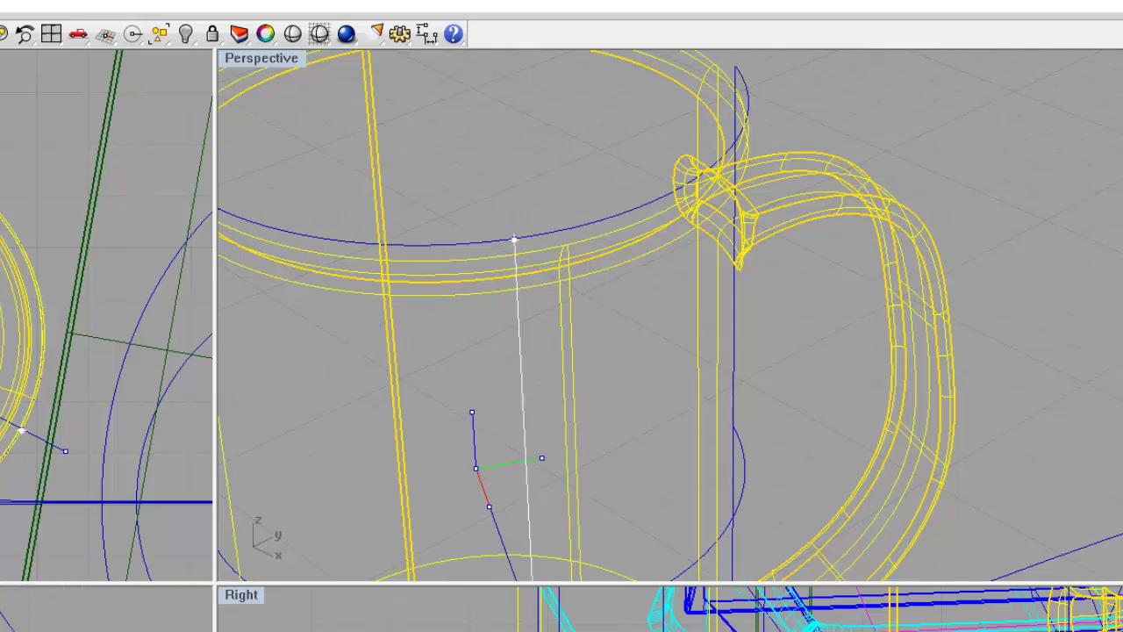
{"action": "left_click_drag", "start_coordinate": [514, 239], "coordinate": [518, 316]}
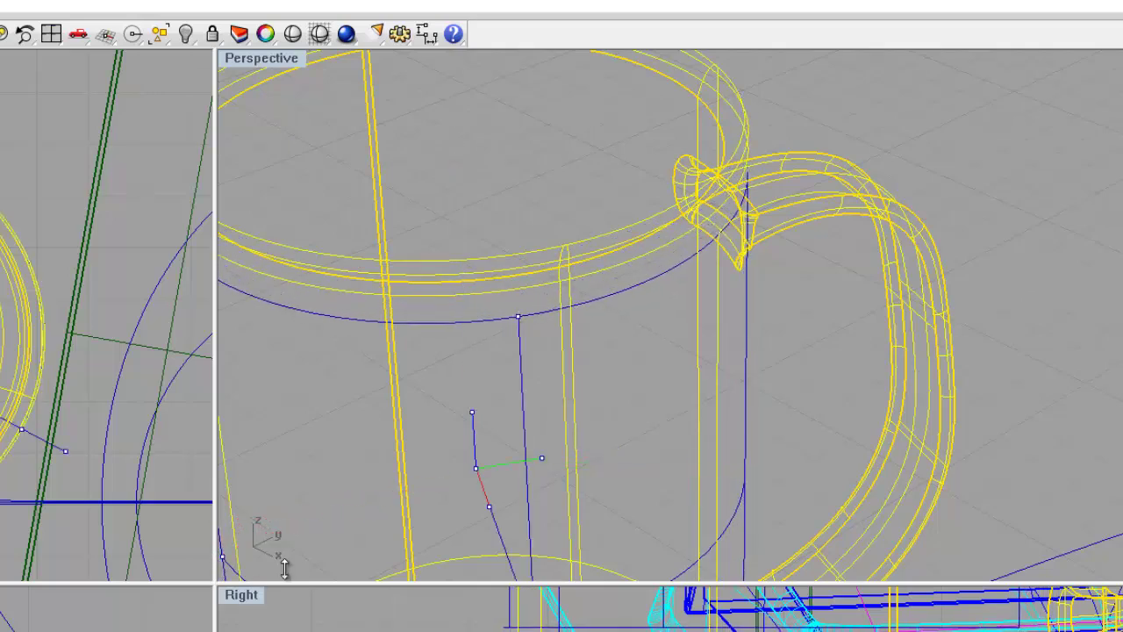
{"action": "scroll", "coordinate": [597, 331], "scroll_direction": "down", "scroll_amount": 5}
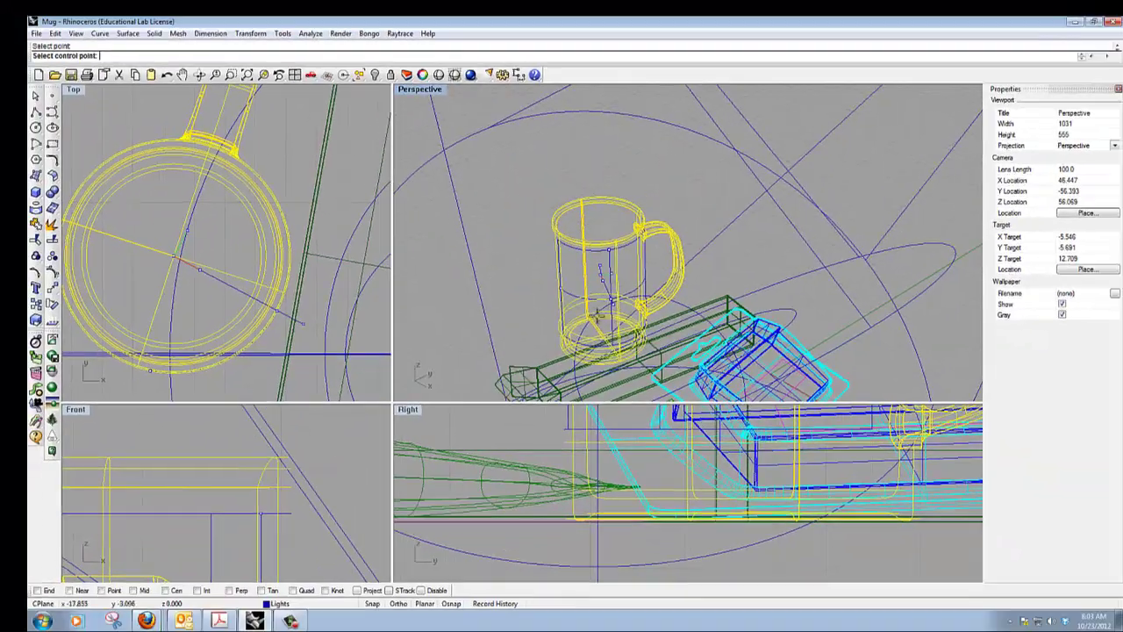
{"action": "scroll", "coordinate": [594, 316], "scroll_direction": "up", "scroll_amount": 4}
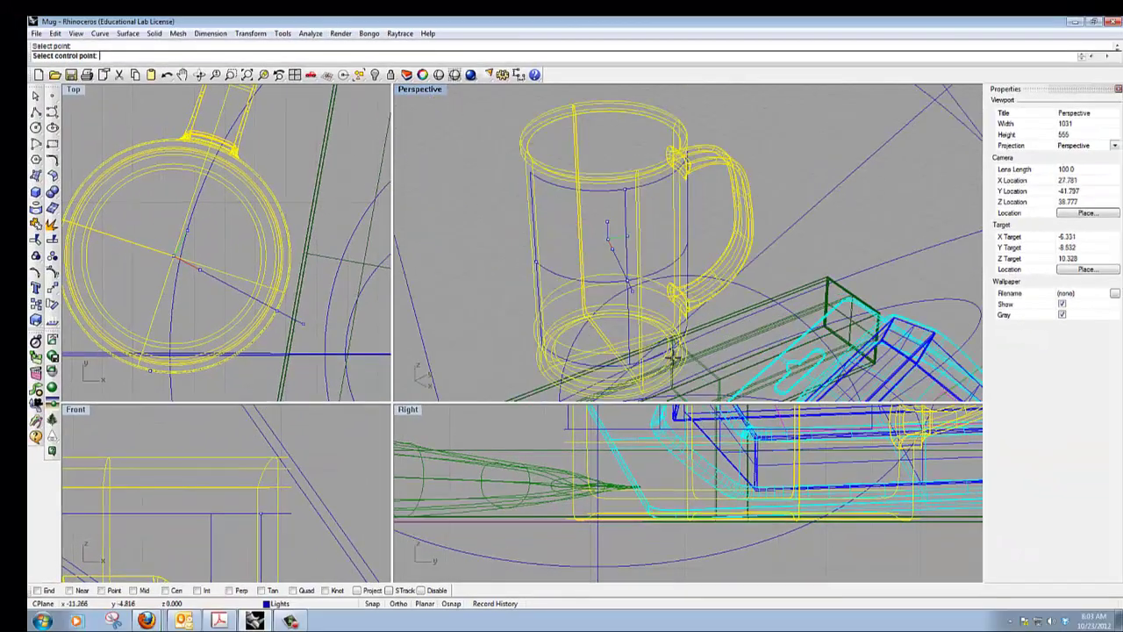
{"action": "right_click", "coordinate": [660, 215]}
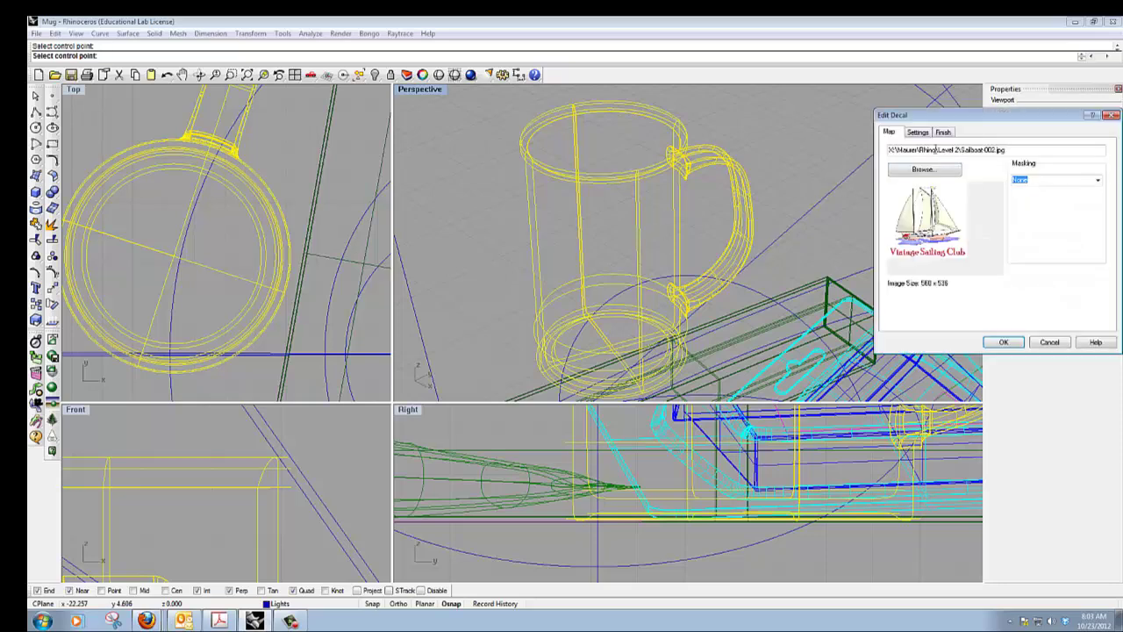
- Mask the sailboat image by Color using its white background, make the masked colour Transparent, and accept the decal
{"action": "left_click_drag", "start_coordinate": [996, 119], "coordinate": [917, 123]}
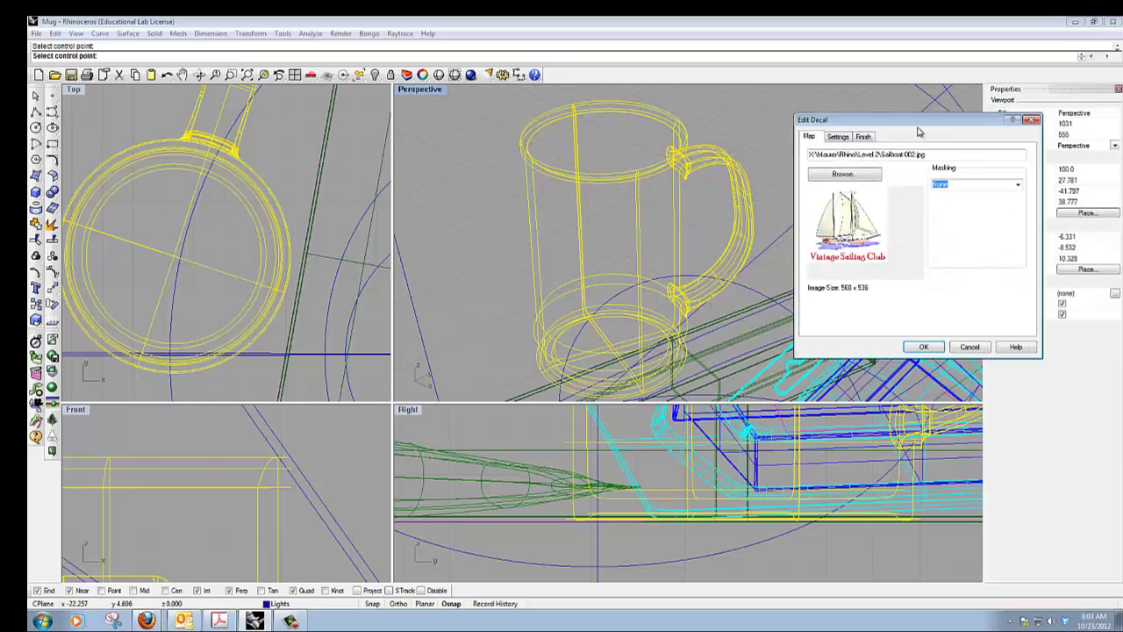
{"action": "left_click", "coordinate": [1019, 187]}
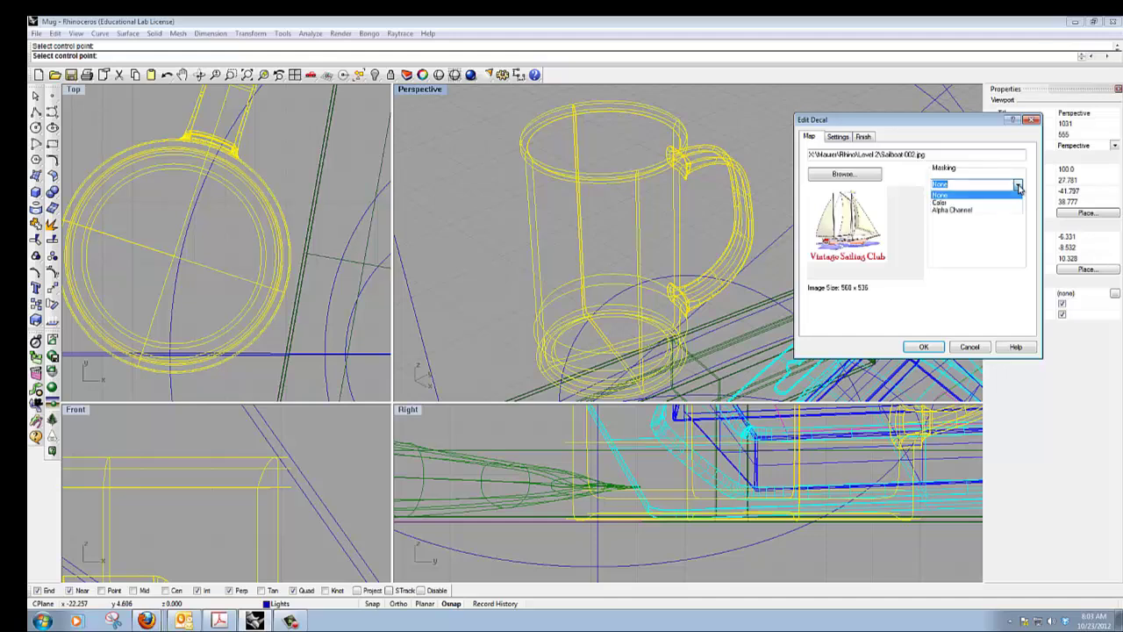
{"action": "left_click", "coordinate": [941, 203]}
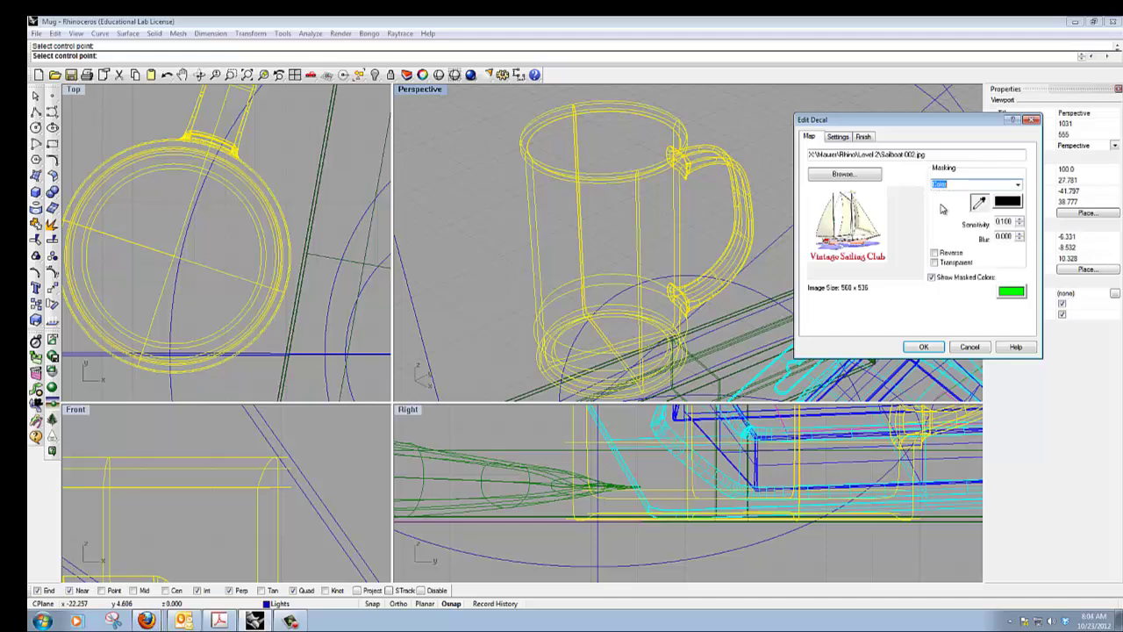
{"action": "left_click", "coordinate": [878, 196]}
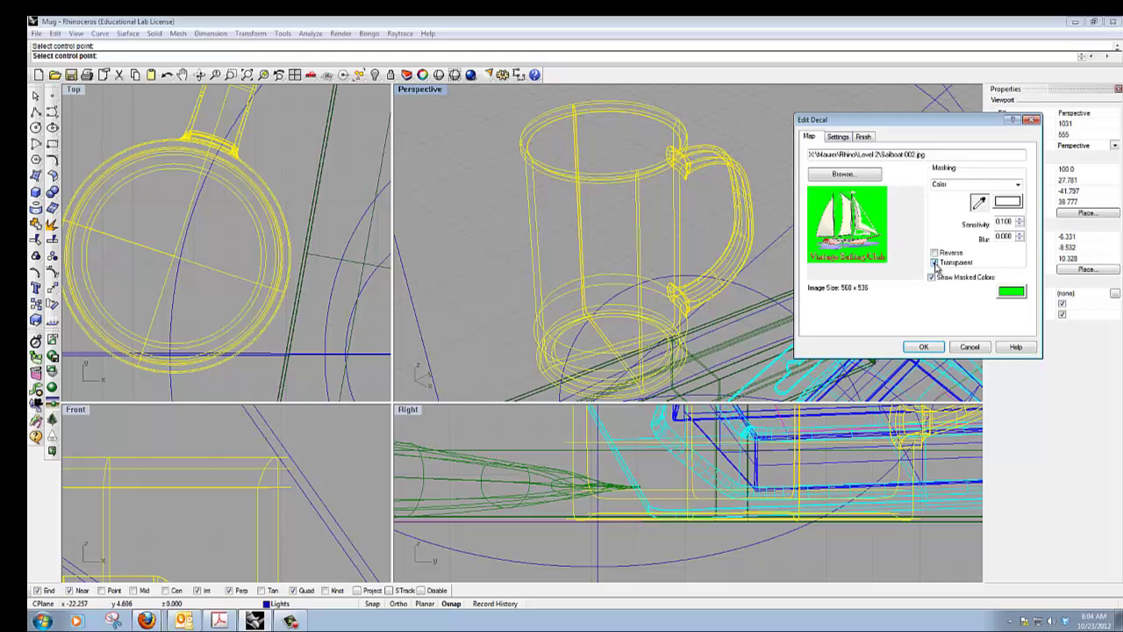
{"action": "left_click", "coordinate": [921, 347]}
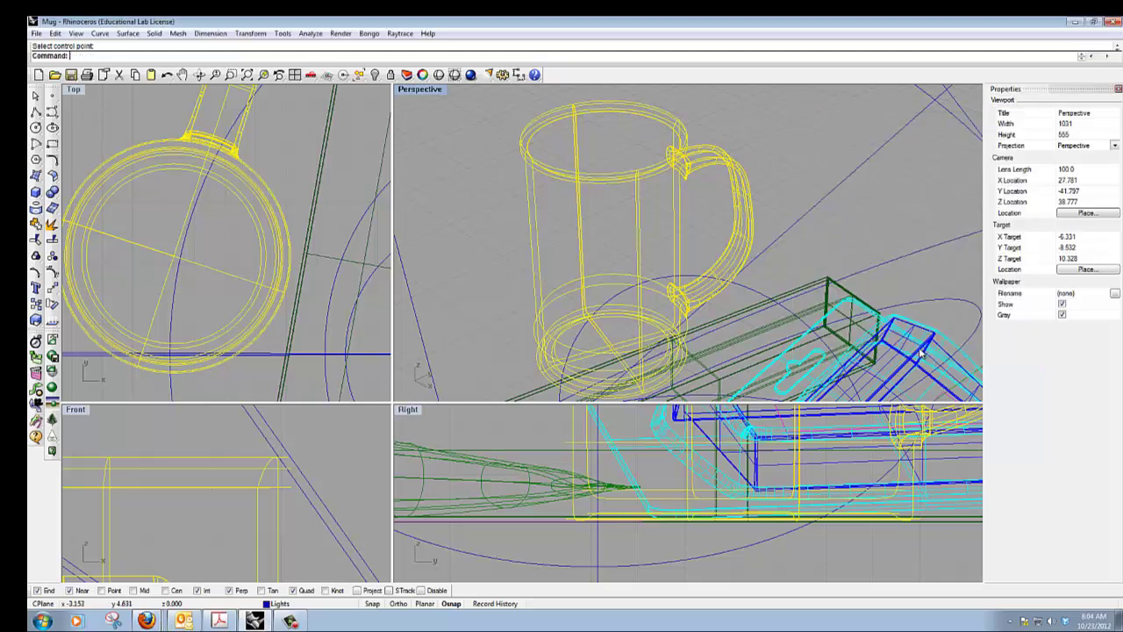
- Raytrace a render of the whole arrangement to check the mug's sailboat decal, and close the render window
{"action": "scroll", "coordinate": [544, 193], "scroll_direction": "down", "scroll_amount": 7}
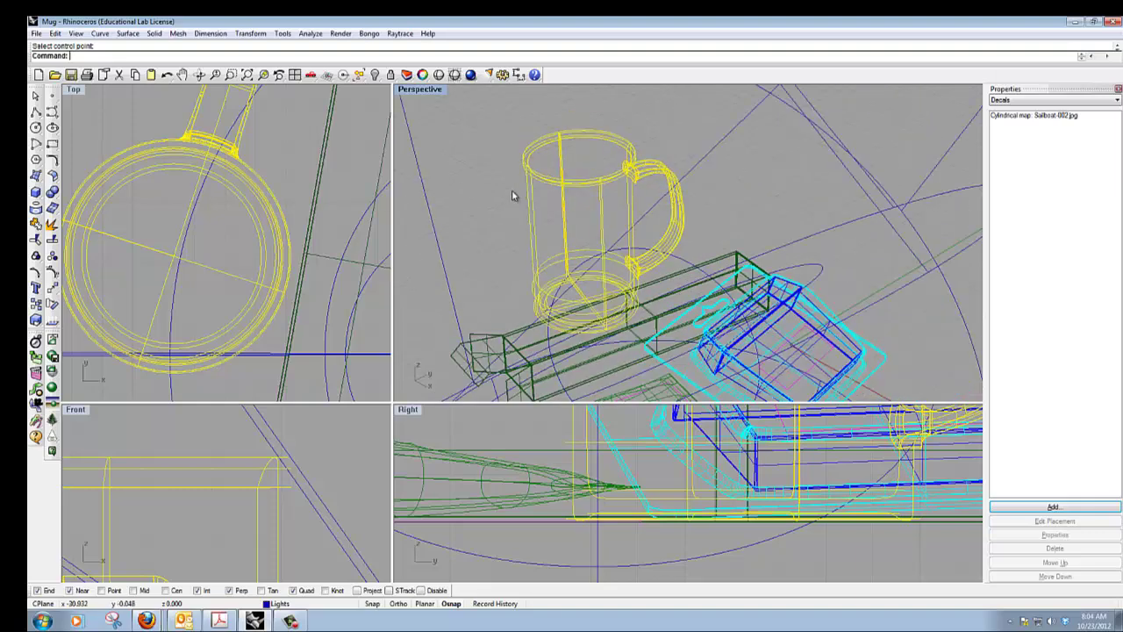
{"action": "scroll", "coordinate": [443, 303], "scroll_direction": "up", "scroll_amount": 2}
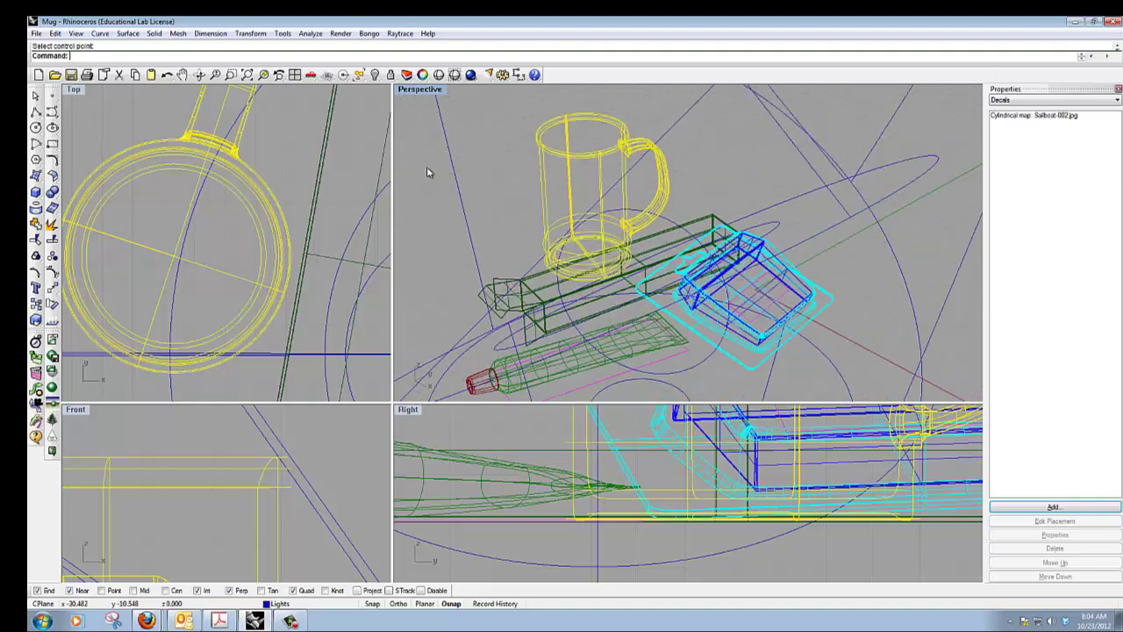
{"action": "left_click", "coordinate": [400, 33]}
{"action": "left_click", "coordinate": [413, 45]}
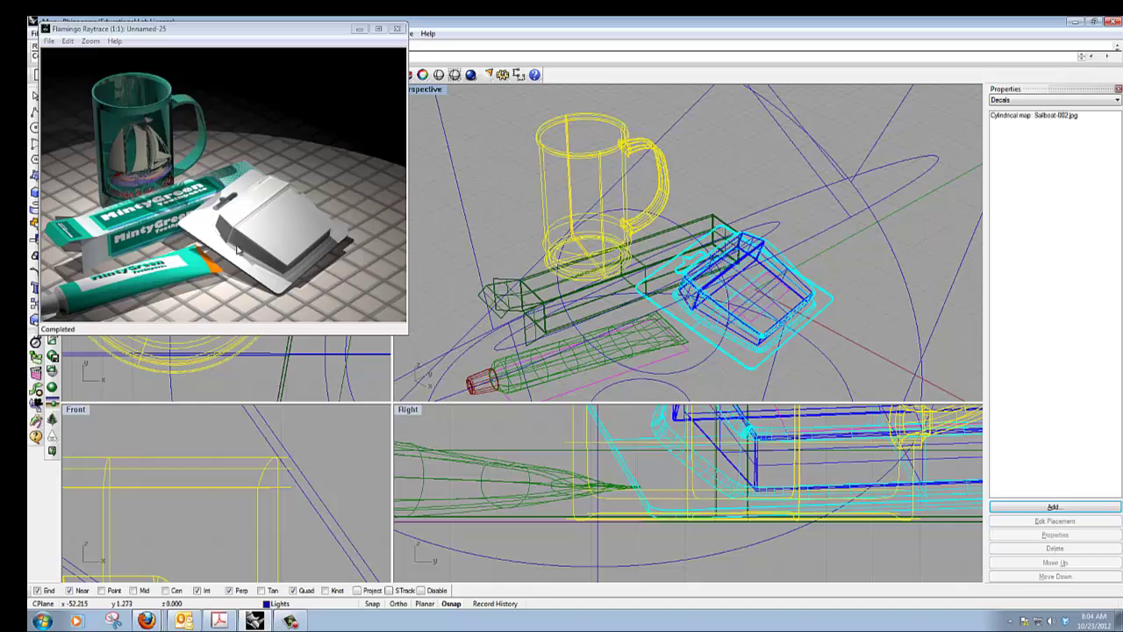
{"action": "left_click", "coordinate": [396, 28]}
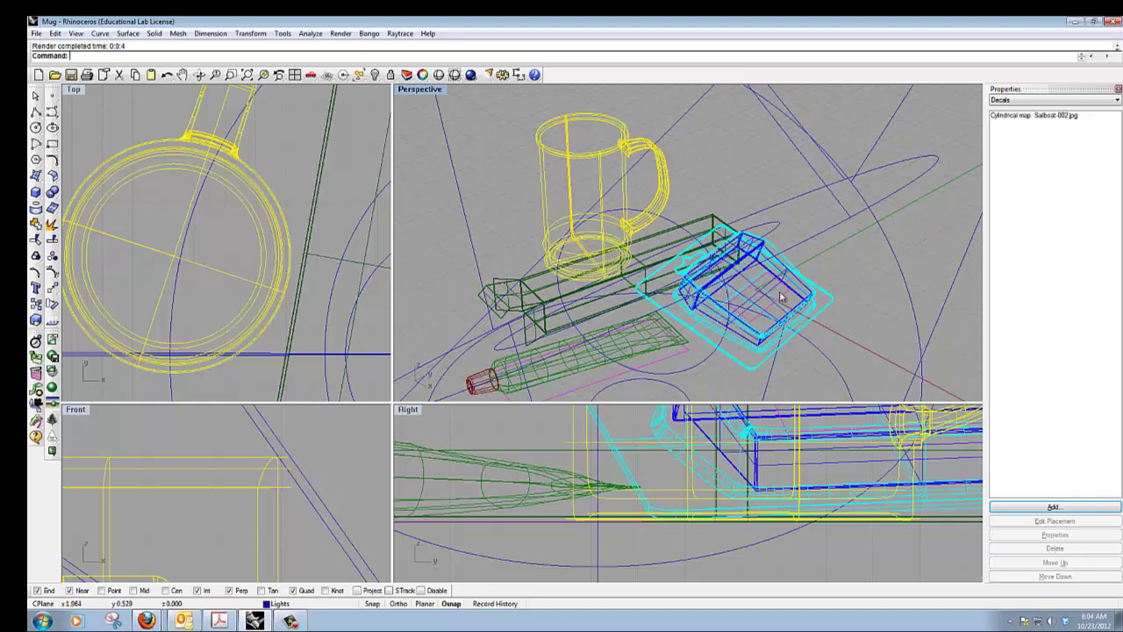
- Turn on the Brush Blister, Brush Board, Brush2 Body, Brush2 Bristles Inner, Brush2 Bristles Outer and Brush2 Grips layers
{"action": "scroll", "coordinate": [651, 332], "scroll_direction": "down", "scroll_amount": 4}
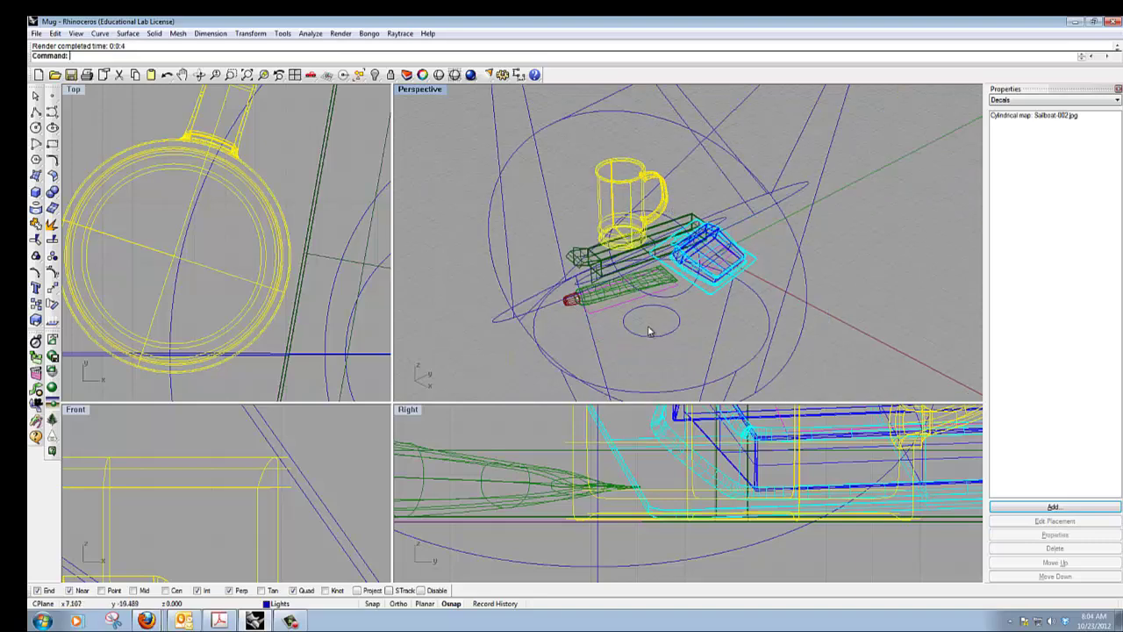
{"action": "left_click", "coordinate": [281, 605]}
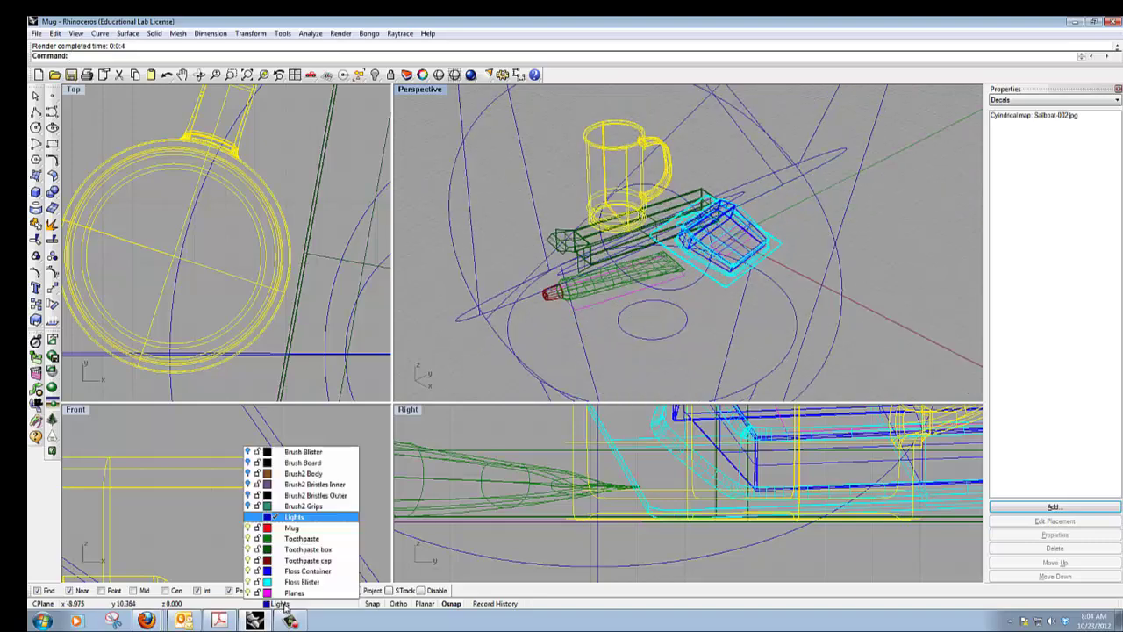
{"action": "left_click", "coordinate": [249, 496]}
{"action": "left_click", "coordinate": [248, 496]}
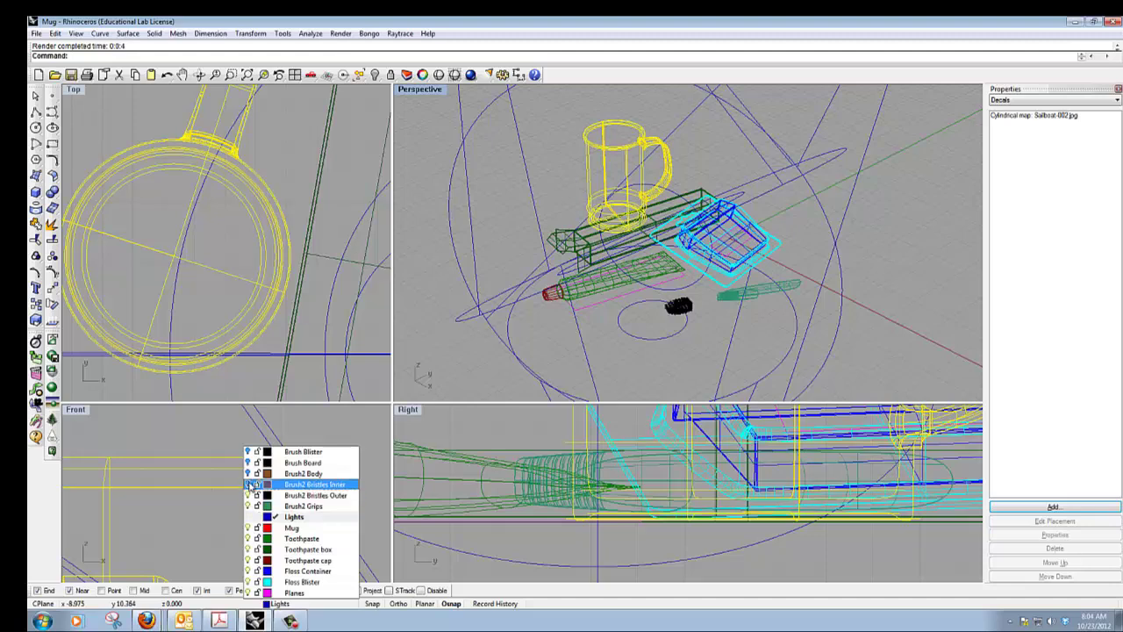
{"action": "left_click", "coordinate": [249, 474]}
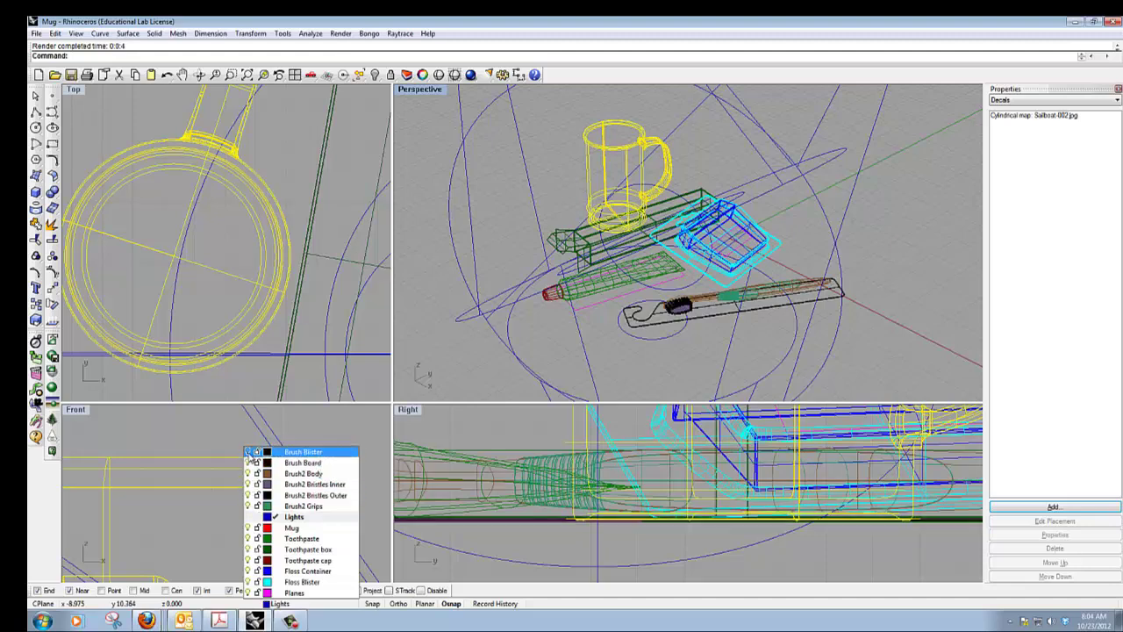
{"action": "left_click", "coordinate": [248, 463]}
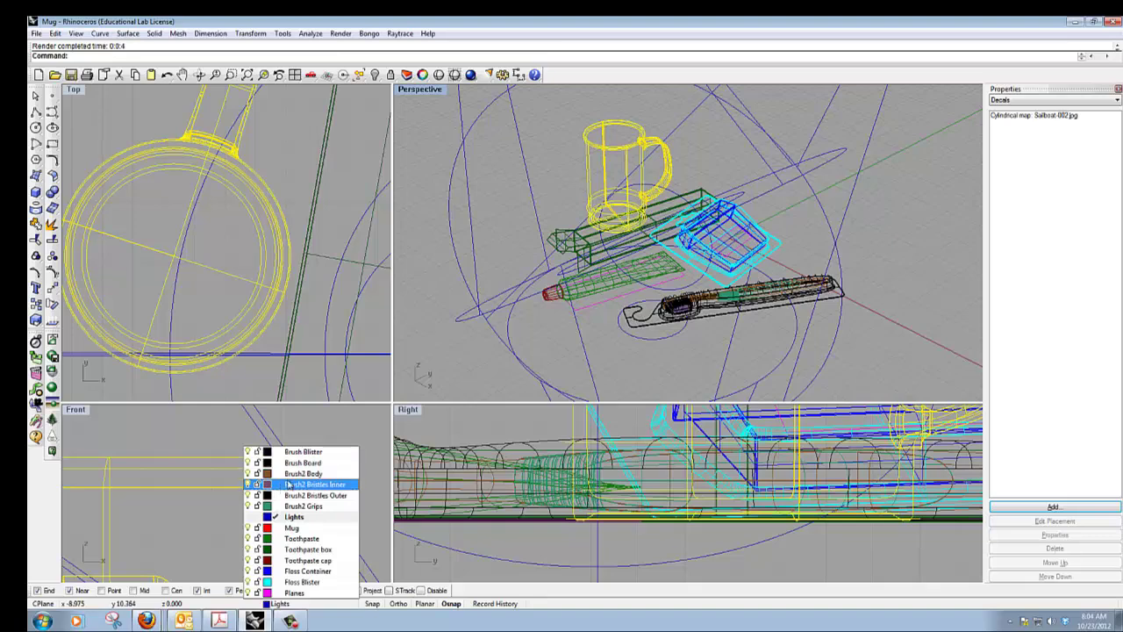
- Deselect the mug and raytrace a render of the full scene including the packaged toothbrush
{"action": "left_click", "coordinate": [543, 339]}
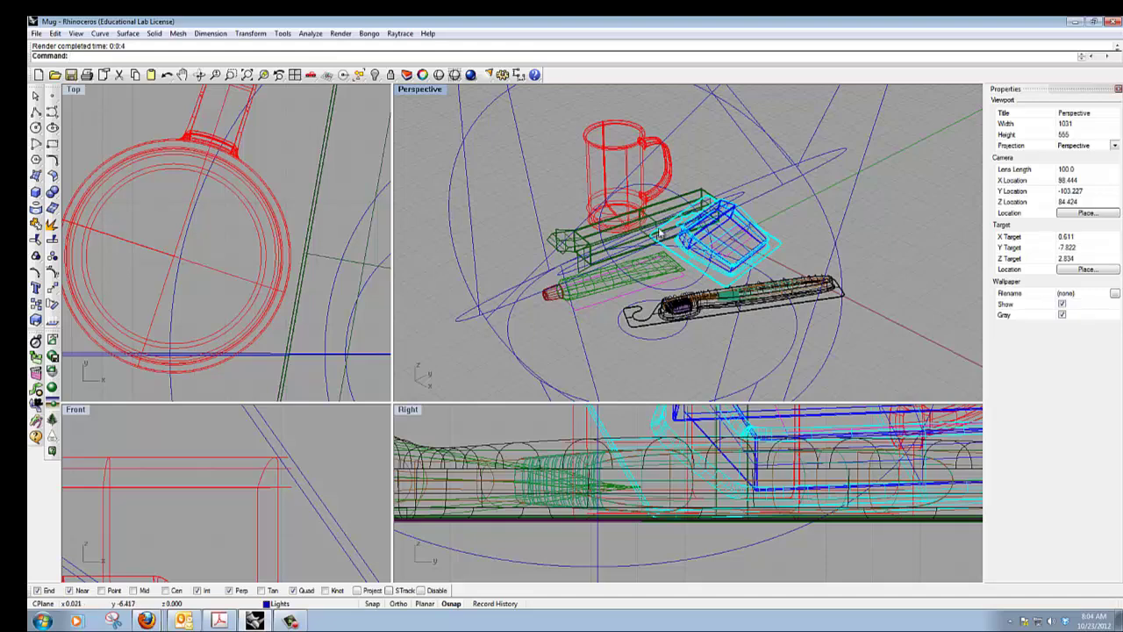
{"action": "left_click", "coordinate": [399, 34]}
{"action": "left_click", "coordinate": [409, 44]}
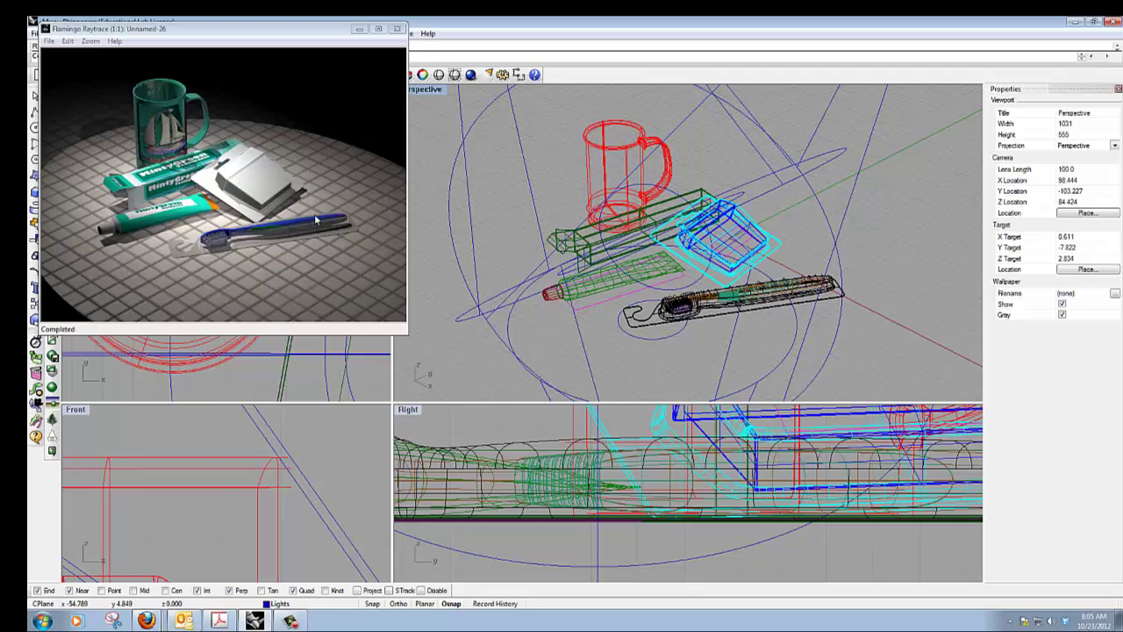
{"action": "left_click", "coordinate": [49, 42]}
{"action": "left_click", "coordinate": [69, 54]}
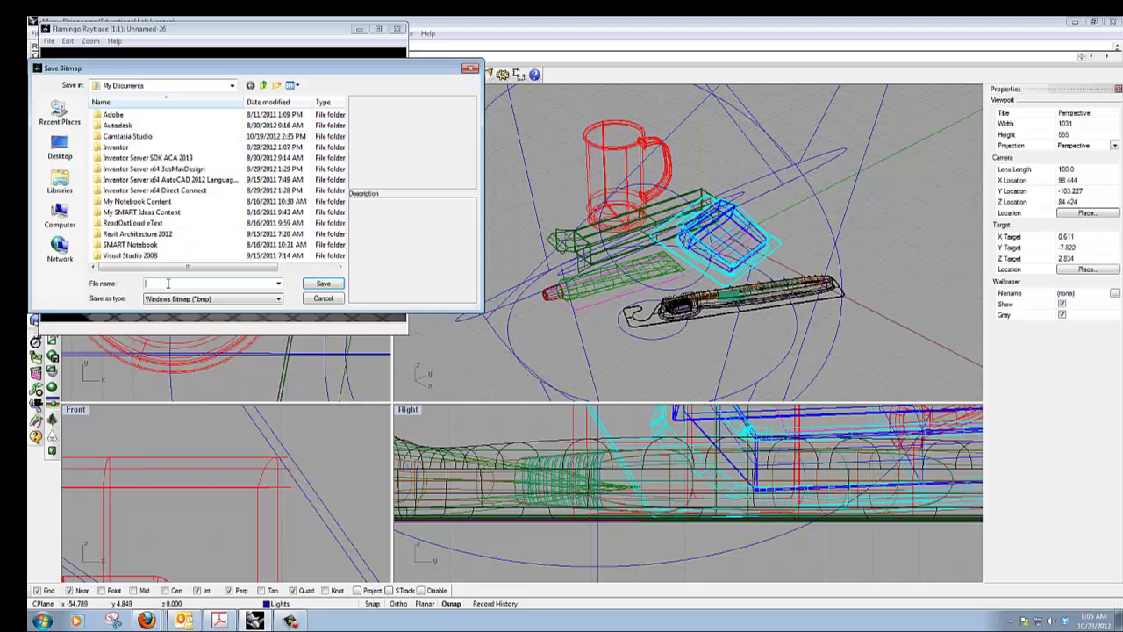
{"action": "left_click", "coordinate": [200, 299]}
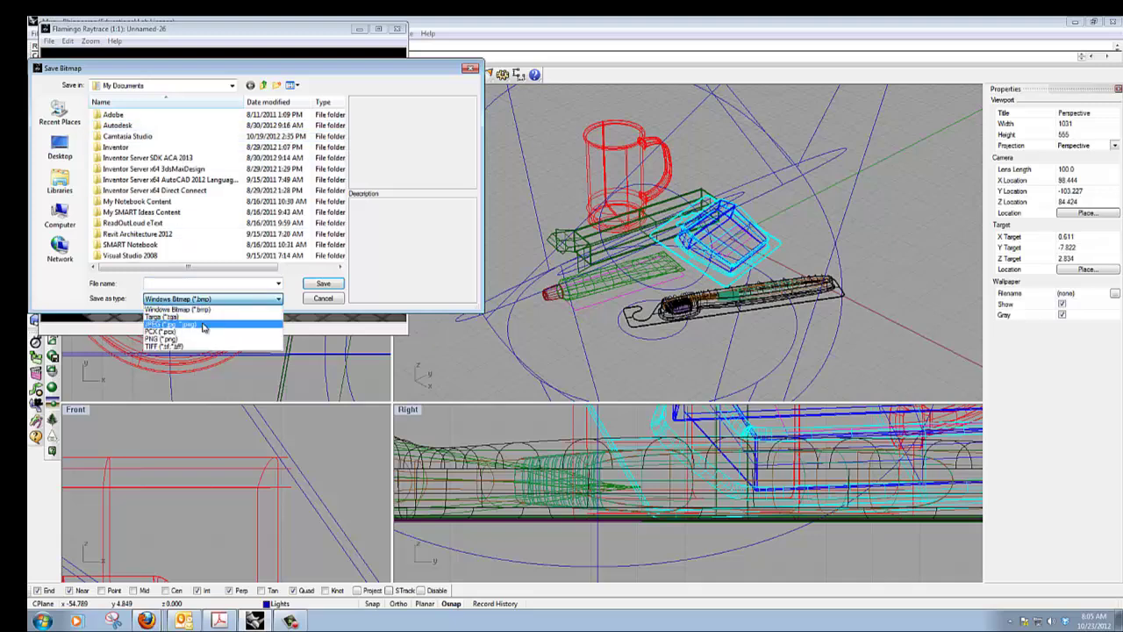
{"action": "left_click", "coordinate": [203, 326]}
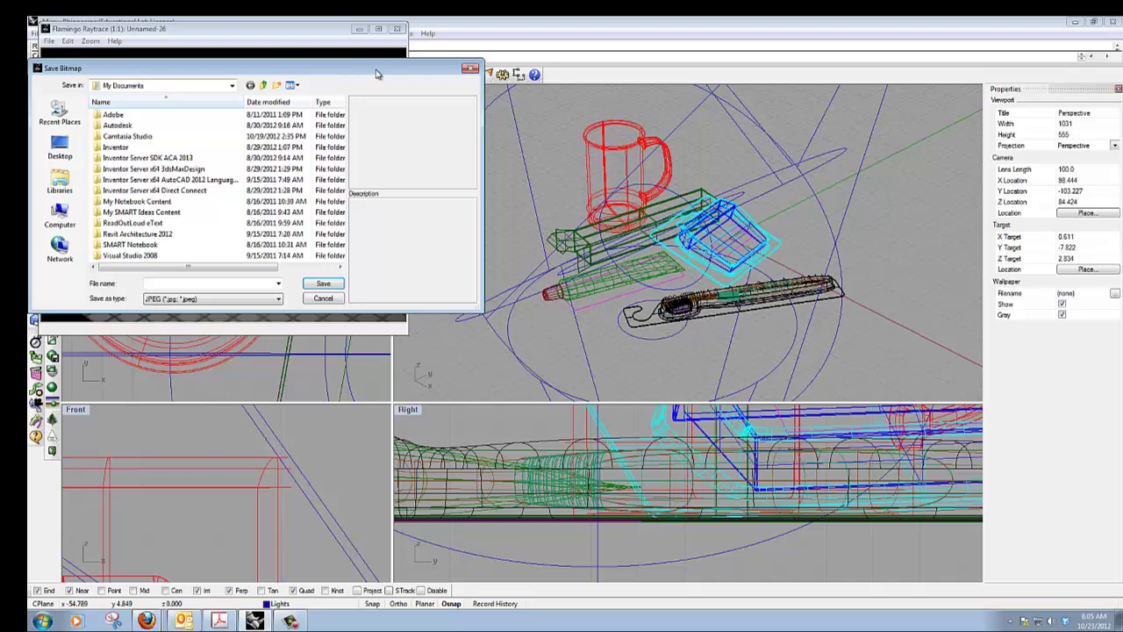
{"action": "left_click", "coordinate": [470, 70]}
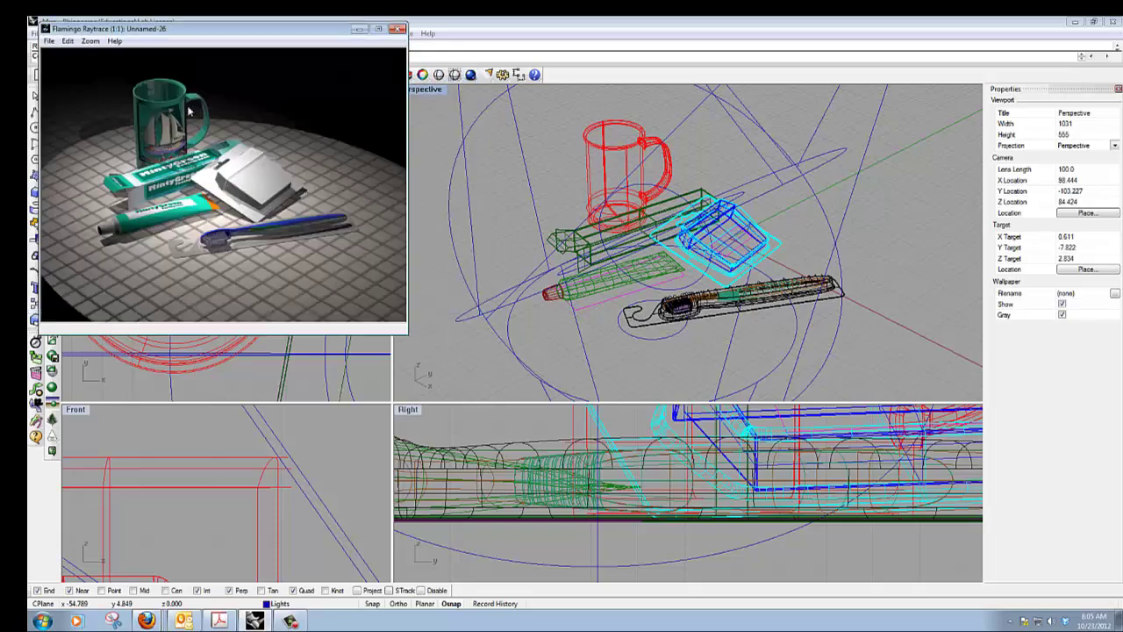